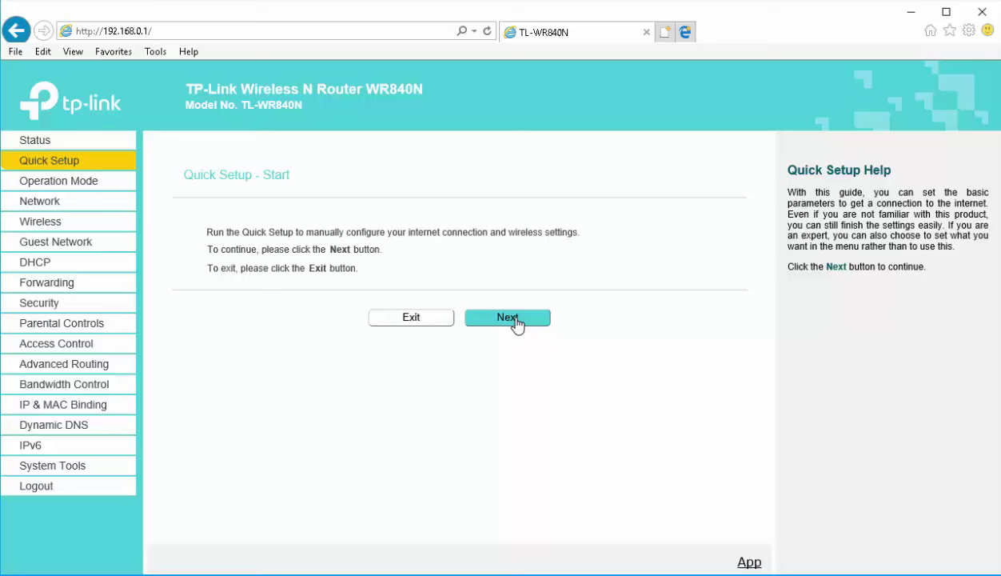
Advance Quick Setup in Wireless Router mode and pick Dynamic IP as the WAN connection type
{"action": "left_click", "coordinate": [508, 319]}
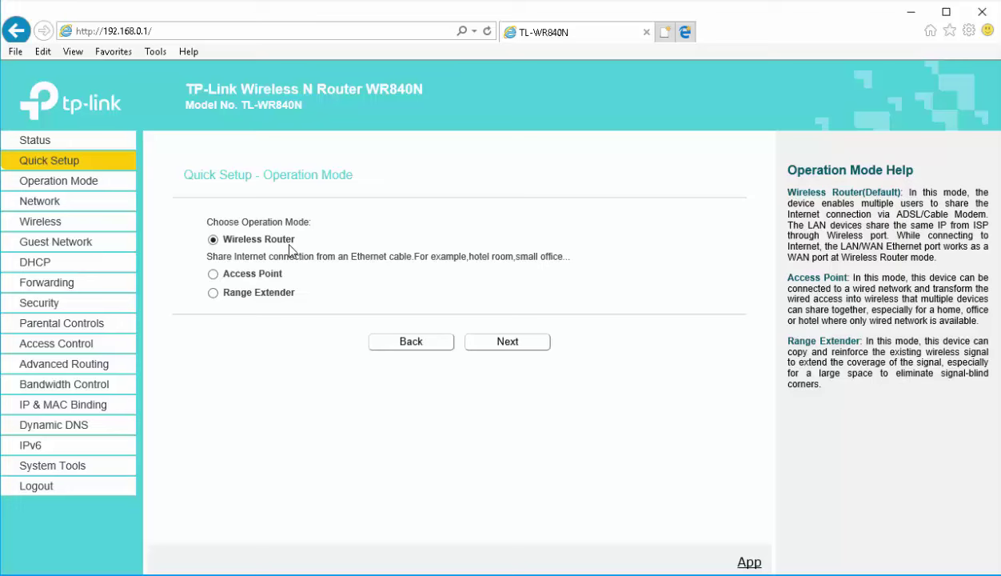
{"action": "left_click", "coordinate": [505, 351]}
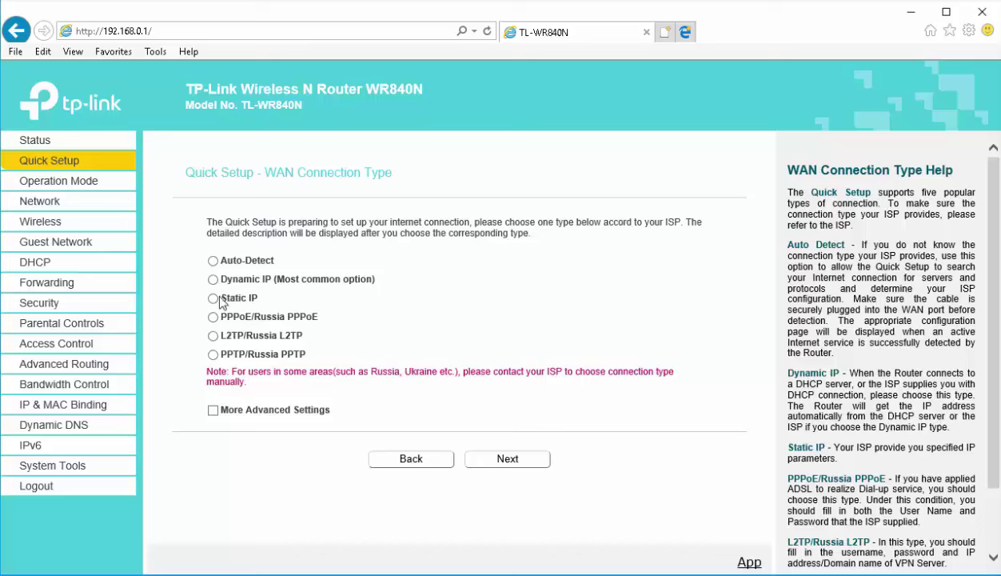
{"action": "left_click_drag", "start_coordinate": [200, 280], "coordinate": [327, 321]}
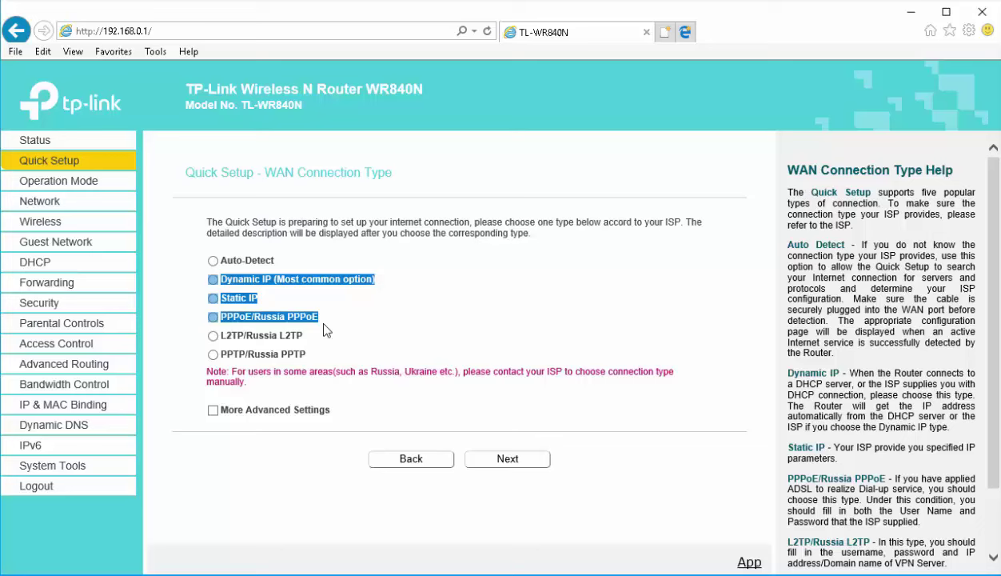
{"action": "left_click", "coordinate": [353, 281]}
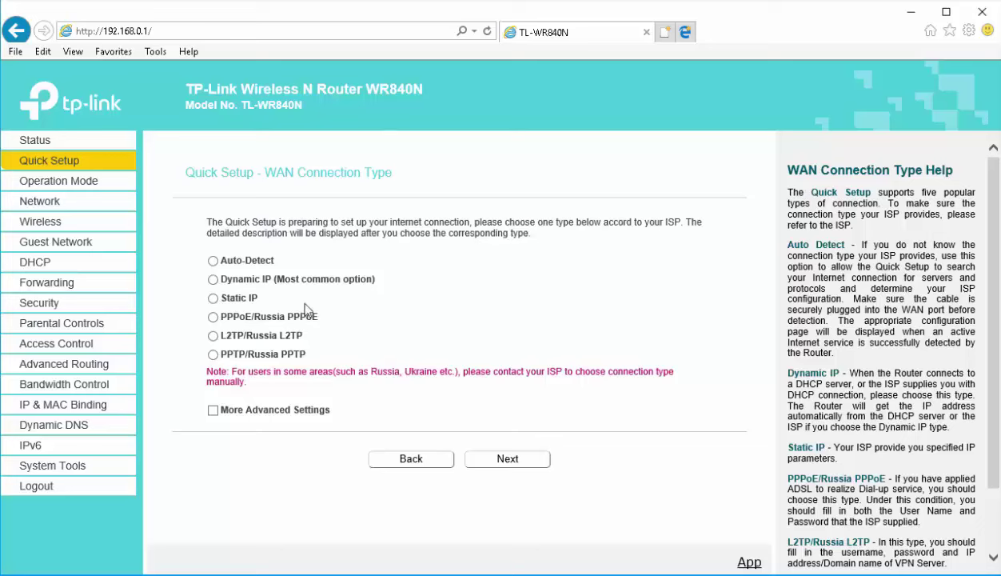
{"action": "left_click", "coordinate": [213, 280]}
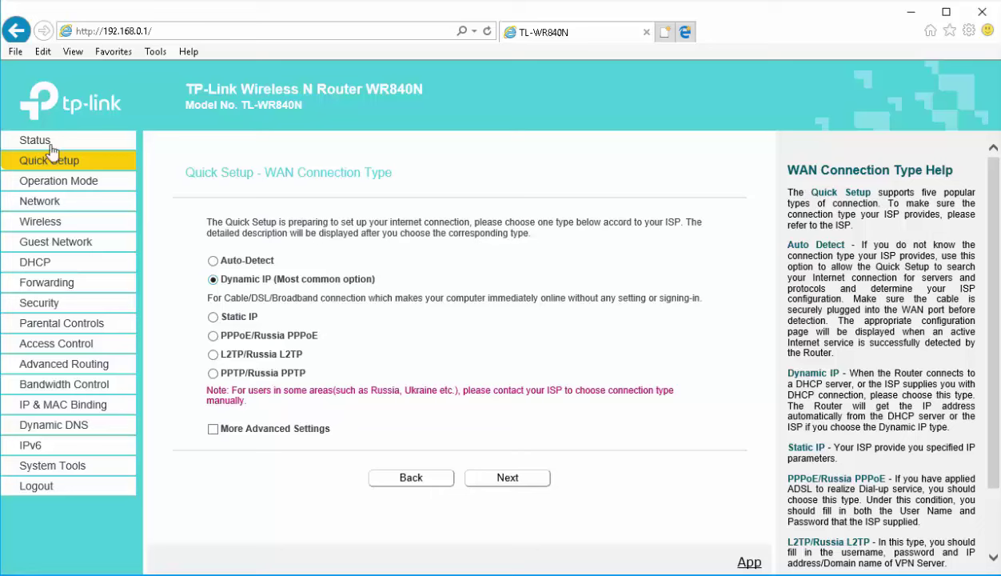
Save the WAN page as Dynamic IP, which obtains IP 192.168.2.160 and gateway 192.168.2.1
{"action": "left_click", "coordinate": [35, 204]}
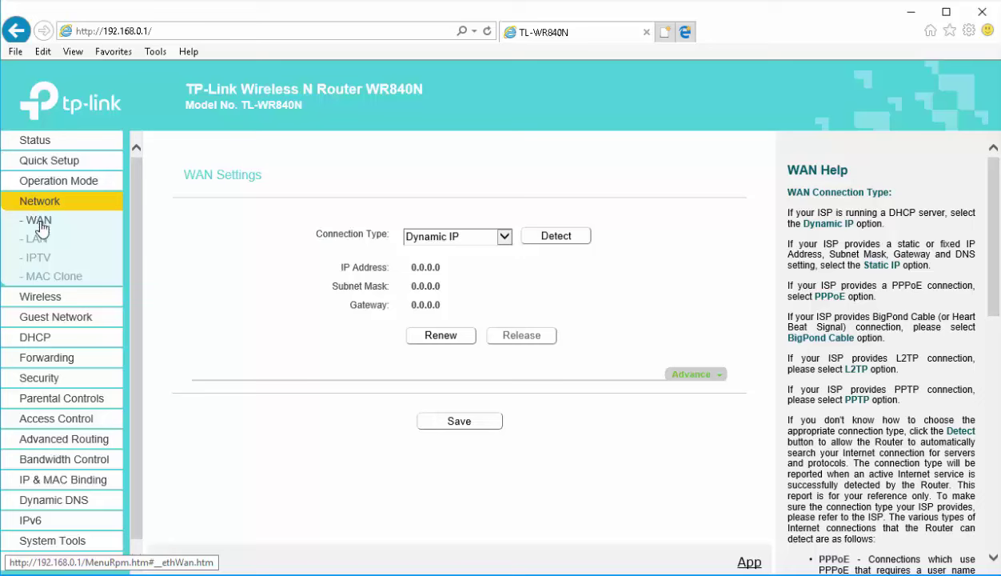
{"action": "left_click", "coordinate": [475, 235]}
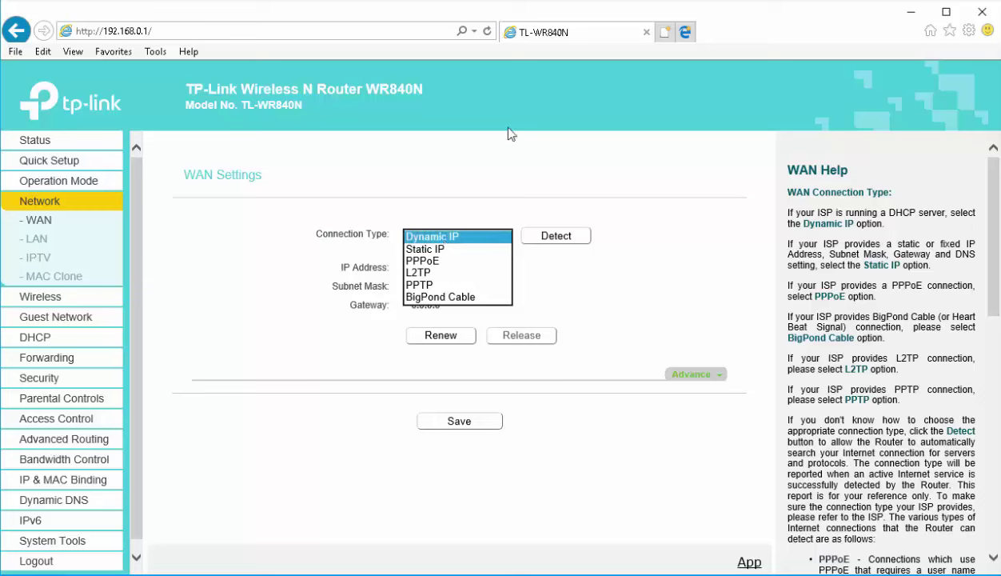
{"action": "left_click", "coordinate": [444, 237]}
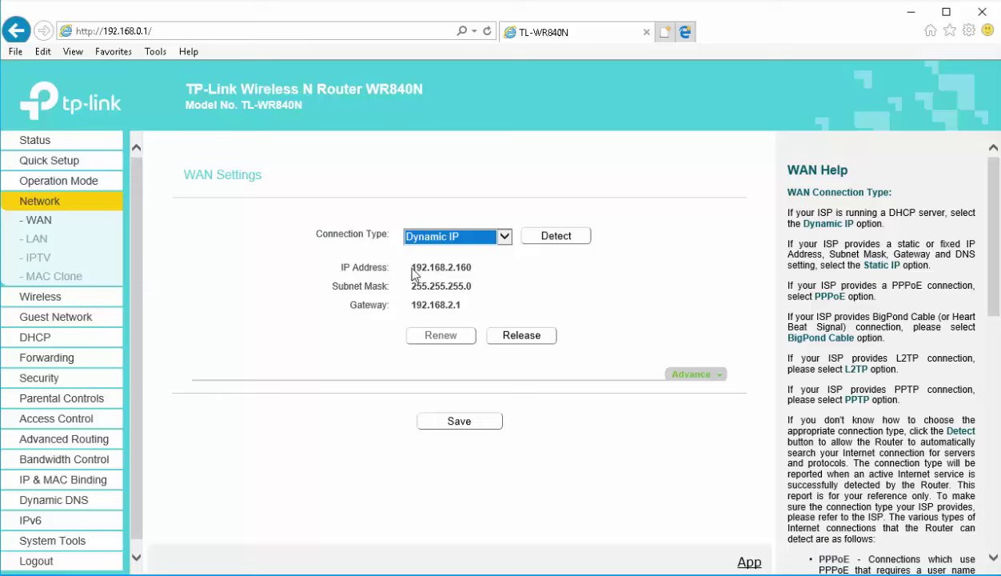
{"action": "left_click_drag", "start_coordinate": [348, 270], "coordinate": [487, 269]}
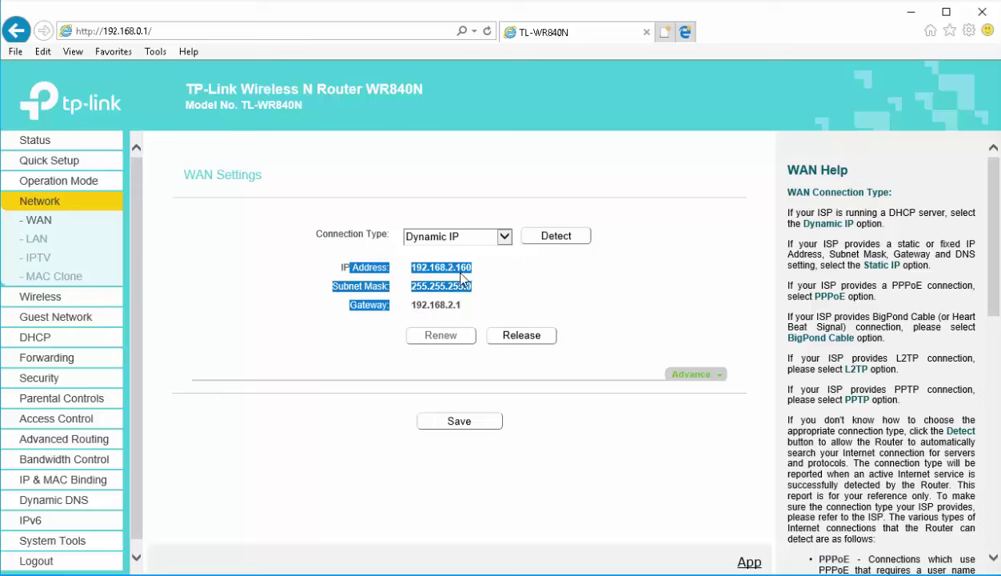
{"action": "left_click", "coordinate": [459, 288]}
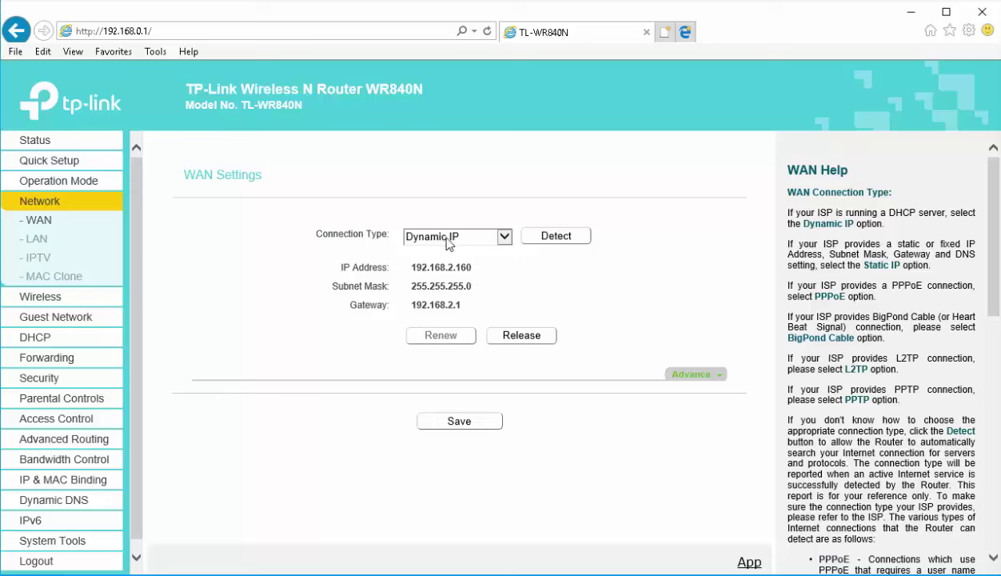
{"action": "left_click", "coordinate": [472, 430]}
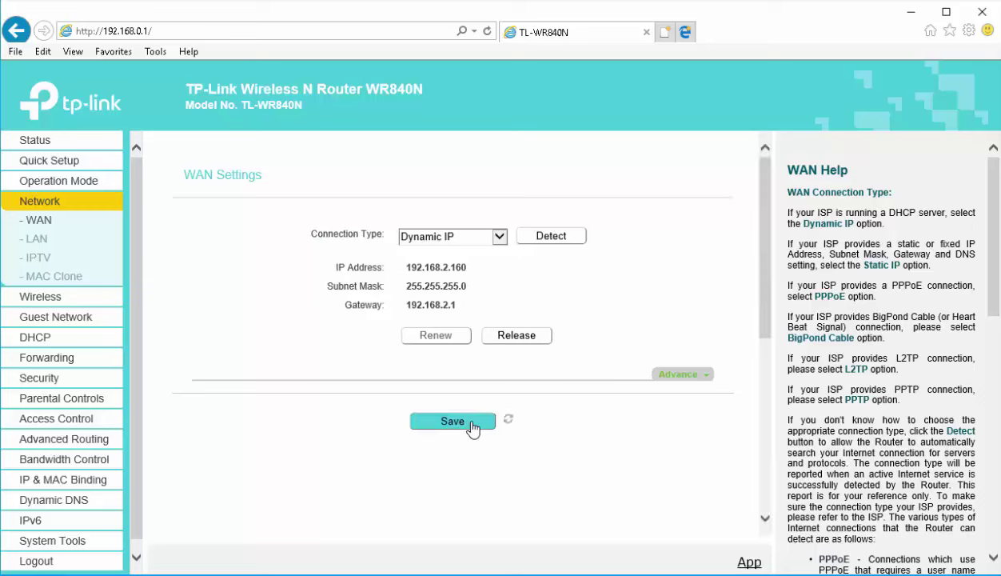
Load google.com in a new tab to confirm internet access, then return to the router tab
{"action": "left_click", "coordinate": [664, 32]}
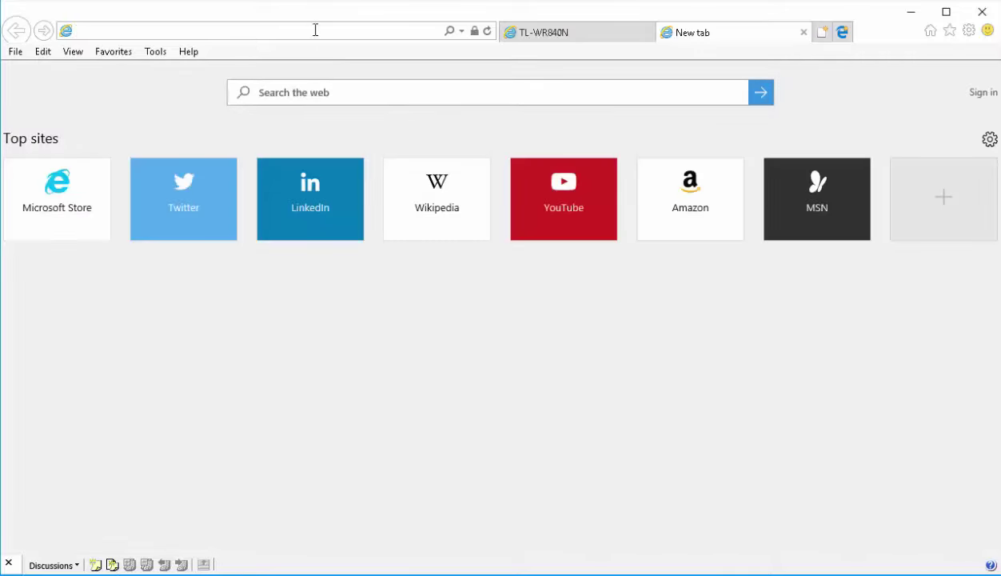
{"action": "type", "text": "google.co.in/?gfe_rd=cr&ei=eaGgWY2PE4fT8gekrbTwCw&gws_rd=ssl"}
{"action": "key", "text": "Return"}
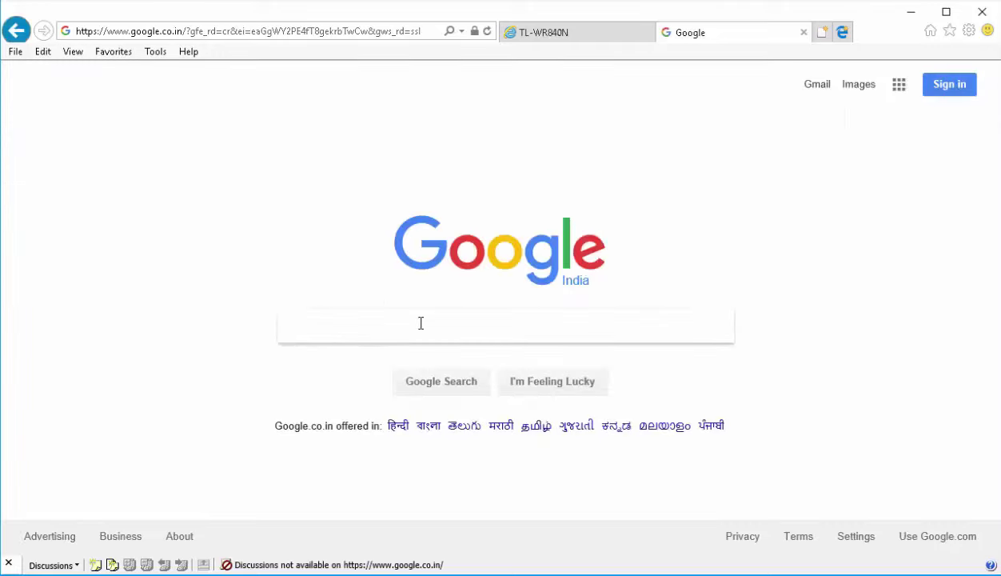
{"action": "left_click", "coordinate": [538, 34]}
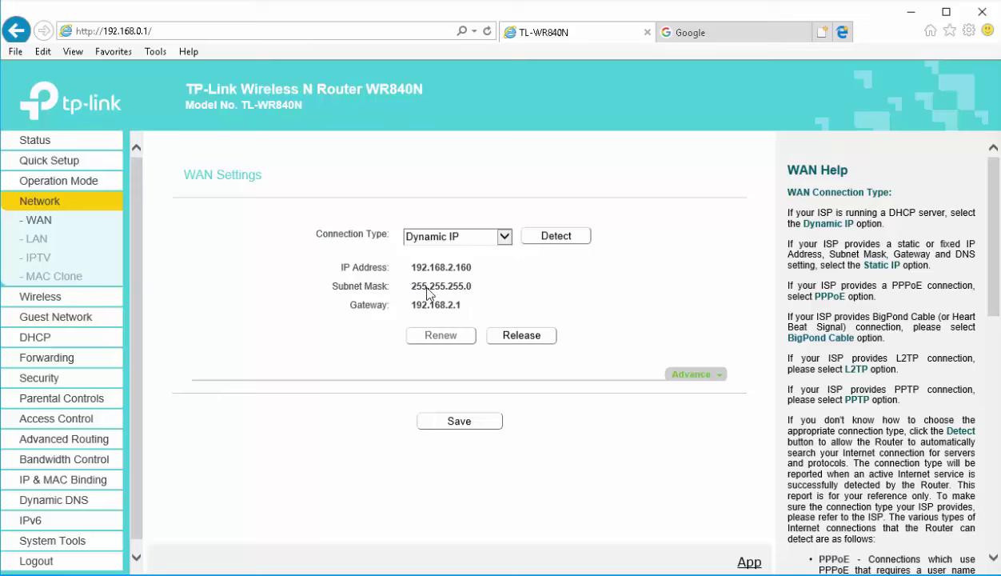
Switch the WAN connection type to Static IP with IP address 203.115.90.200
{"action": "left_click", "coordinate": [466, 237]}
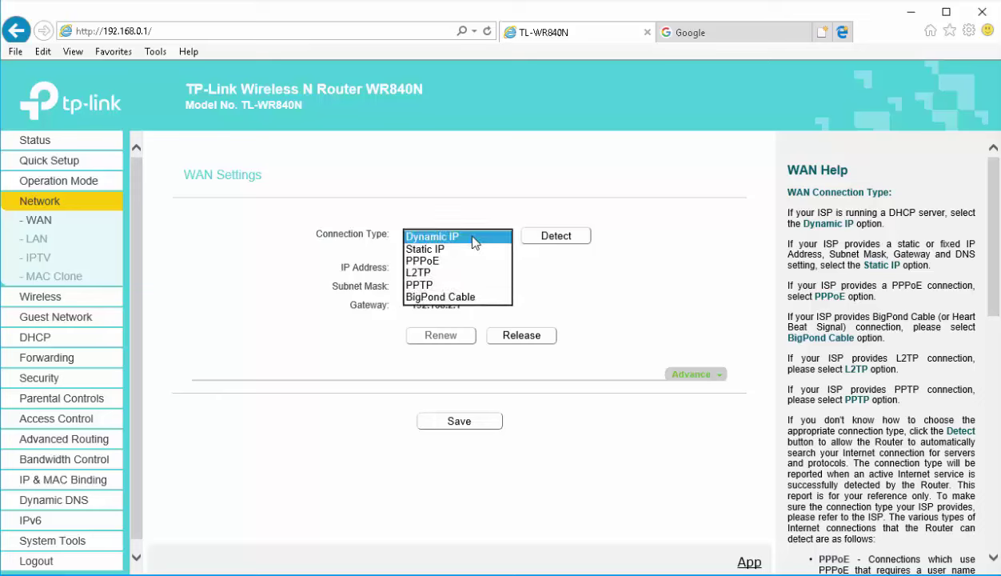
{"action": "left_click", "coordinate": [432, 249]}
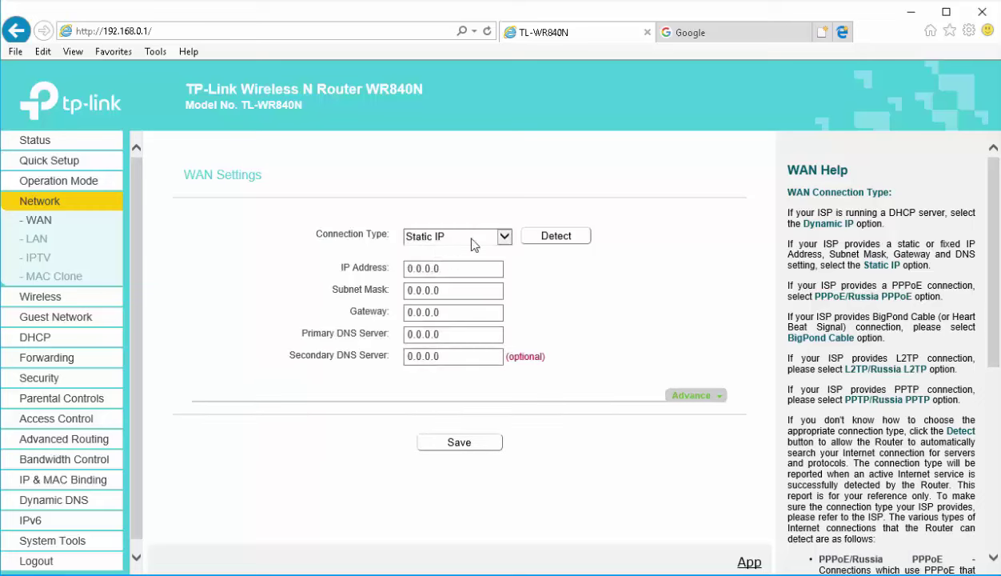
{"action": "left_click", "coordinate": [456, 268]}
{"action": "left_click_drag", "start_coordinate": [446, 262], "coordinate": [377, 270]}
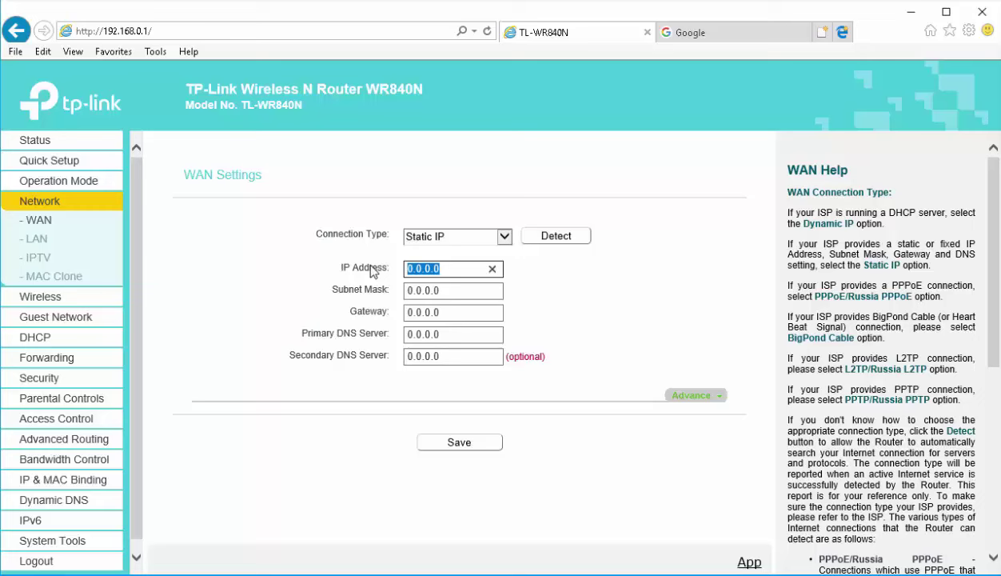
{"action": "type", "text": "203.115.90.200"}
Fill mask 255.255.255.0, gateway 203.115.90.1 and DNS 8.8.8.8, then save
{"action": "key", "text": "Tab"}
{"action": "type", "text": "255.255"}
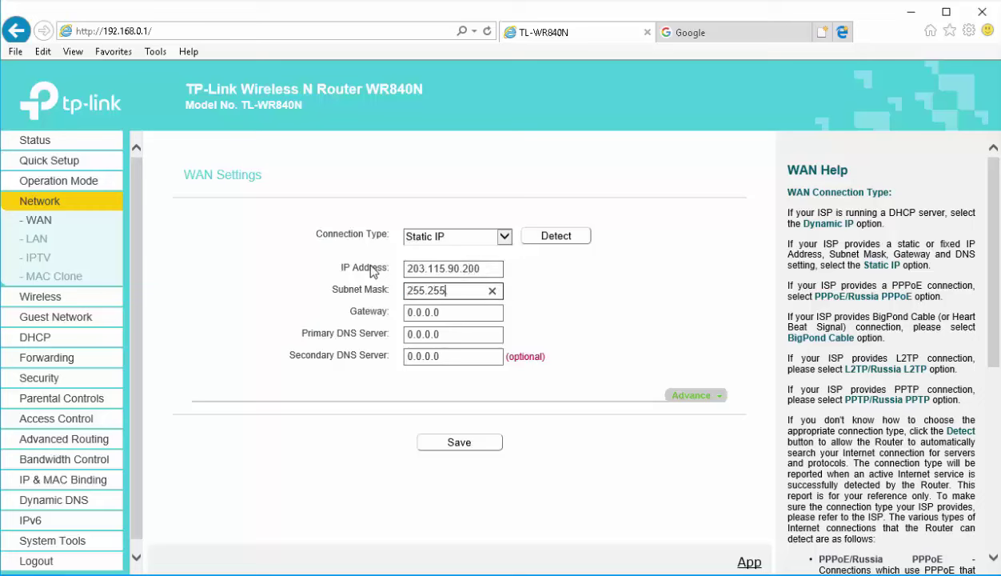
{"action": "type", "text": ".255.0"}
{"action": "key", "text": "Tab"}
{"action": "type", "text": "203.115.90."}
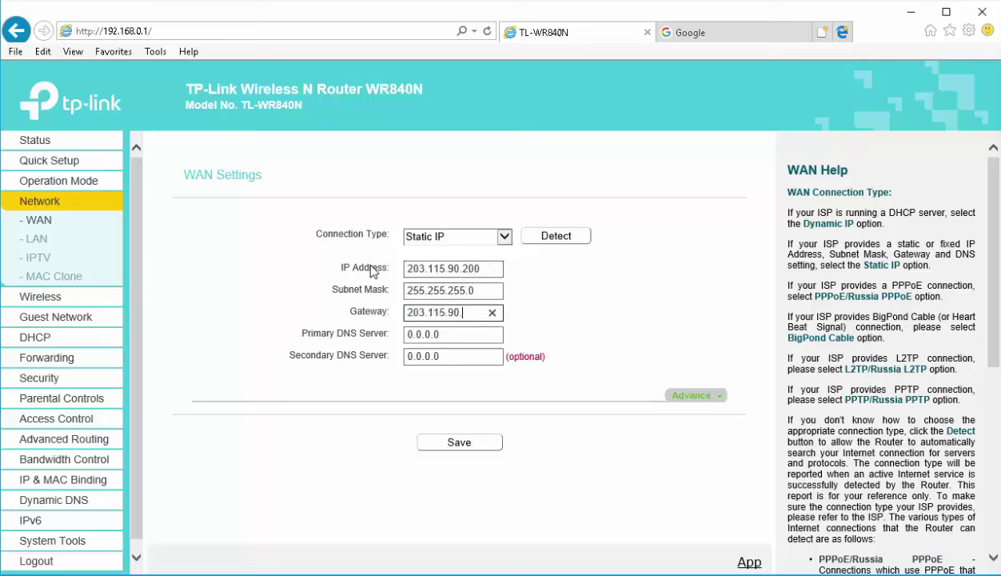
{"action": "type", "text": "1"}
{"action": "key", "text": "Tab"}
{"action": "type", "text": "8.8.8.8"}
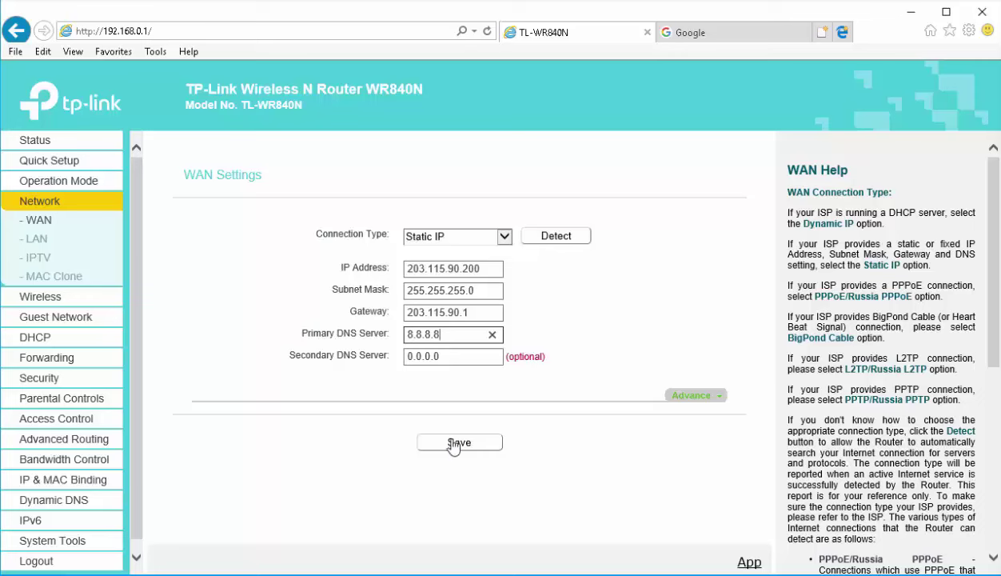
{"action": "left_click", "coordinate": [460, 450]}
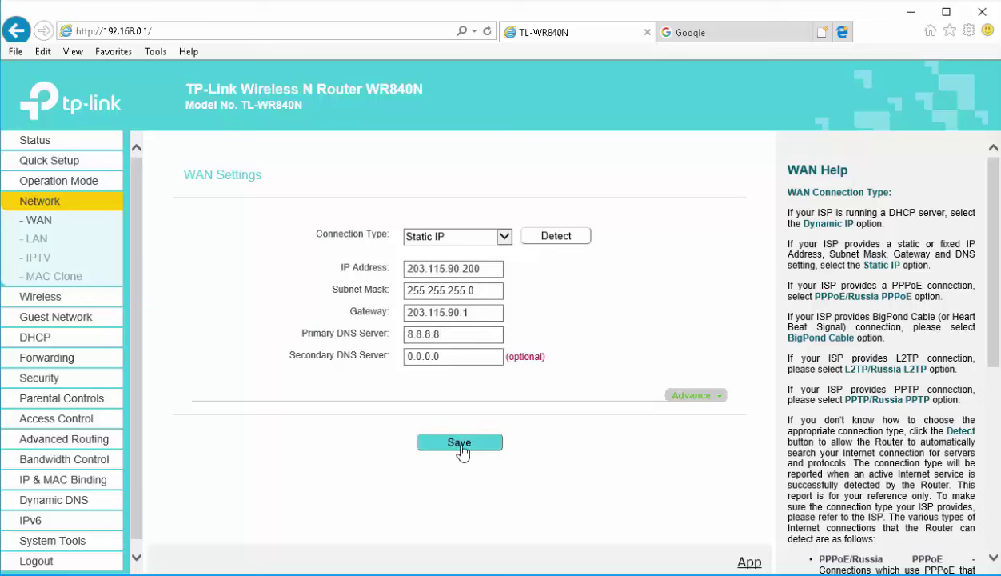
{"action": "left_click", "coordinate": [461, 450]}
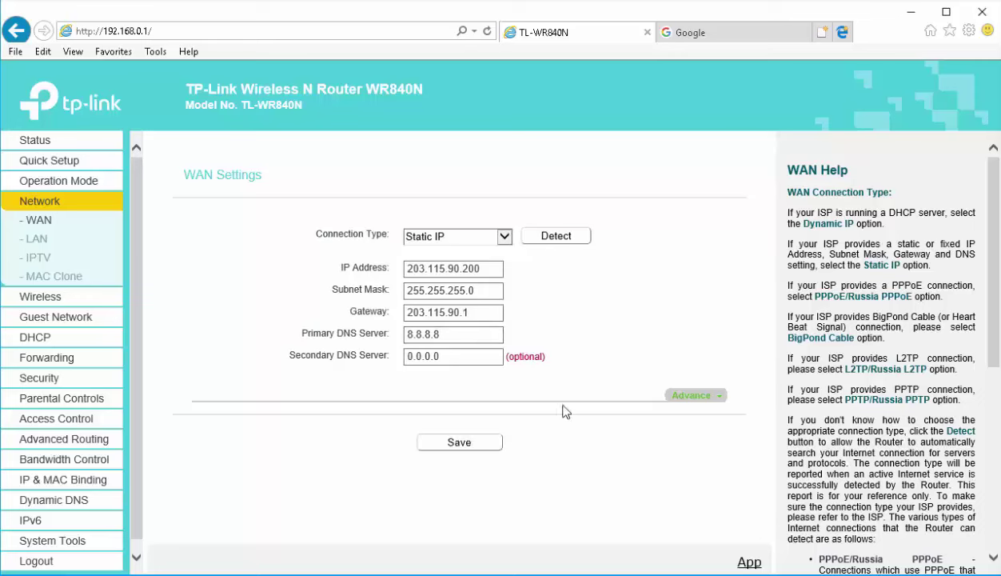
{"action": "left_click", "coordinate": [44, 147]}
{"action": "scroll", "coordinate": [556, 480], "scroll_direction": "down", "scroll_amount": 3}
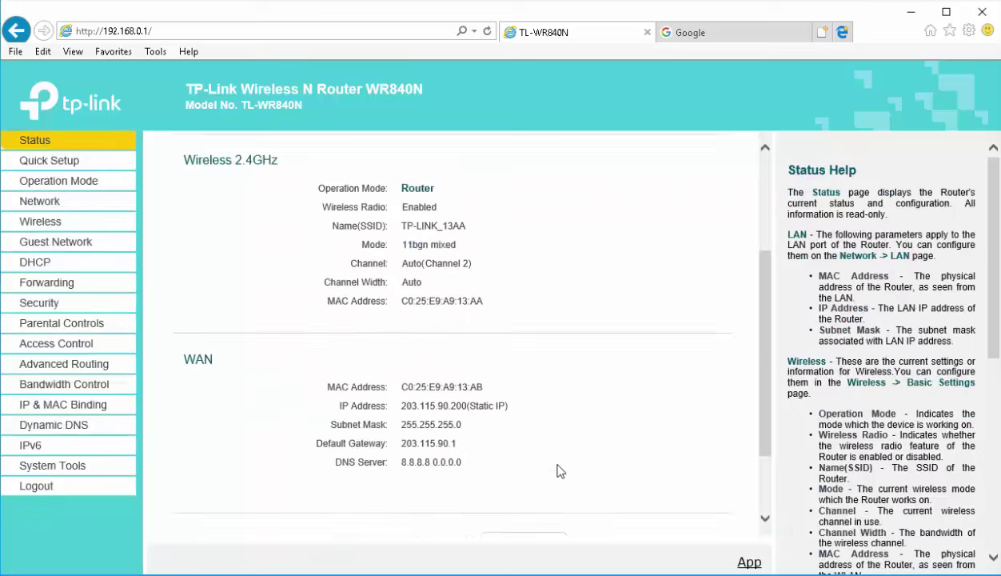
{"action": "left_click_drag", "start_coordinate": [403, 361], "coordinate": [483, 383]}
{"action": "left_click", "coordinate": [477, 411]}
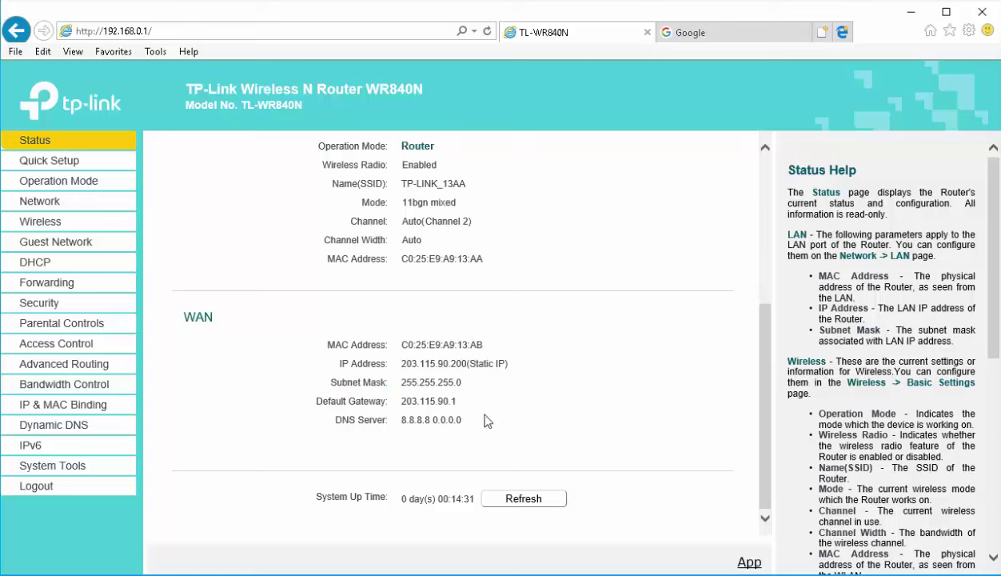
{"action": "left_click", "coordinate": [720, 32]}
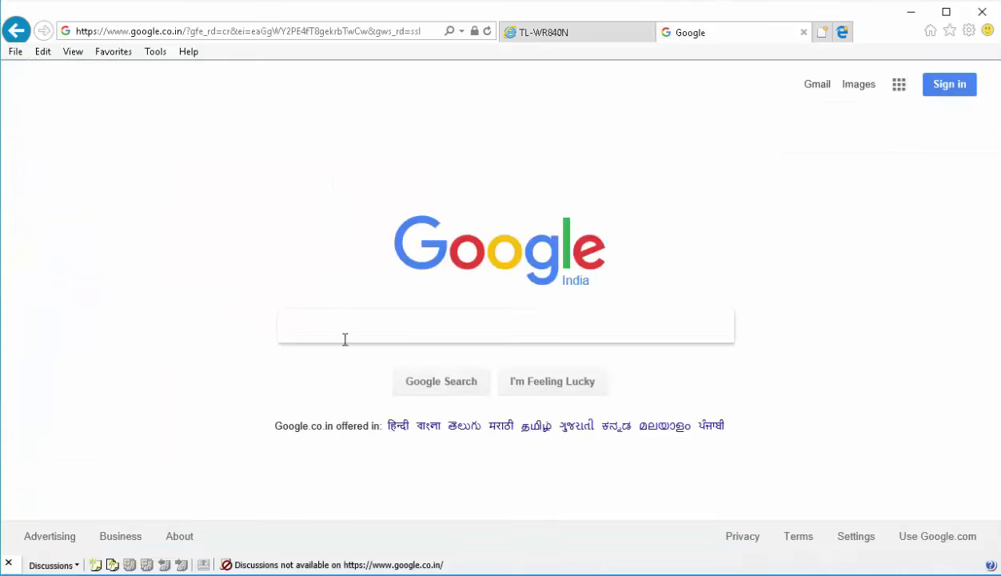
Search Google for 'networking guruji', then switch back to the router's Status tab
{"action": "type", "text": "networing guruji"}
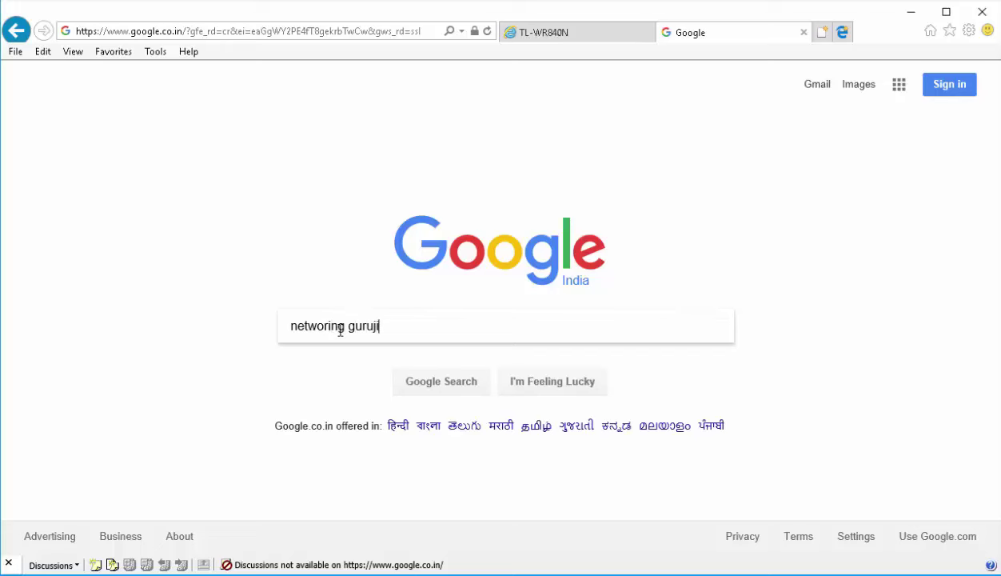
{"action": "key", "text": "Return"}
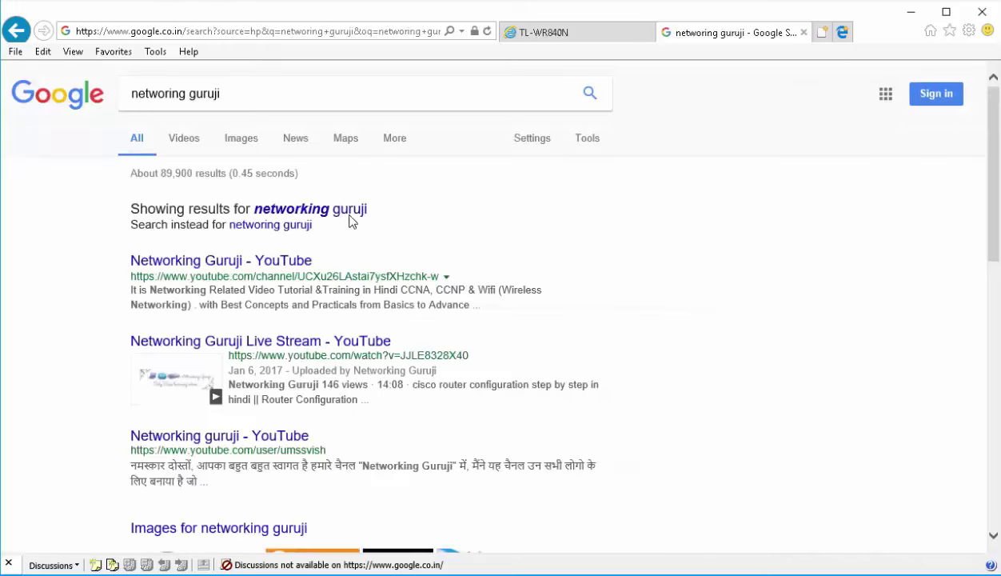
{"action": "left_click", "coordinate": [347, 216]}
{"action": "scroll", "coordinate": [521, 313], "scroll_direction": "down", "scroll_amount": 3}
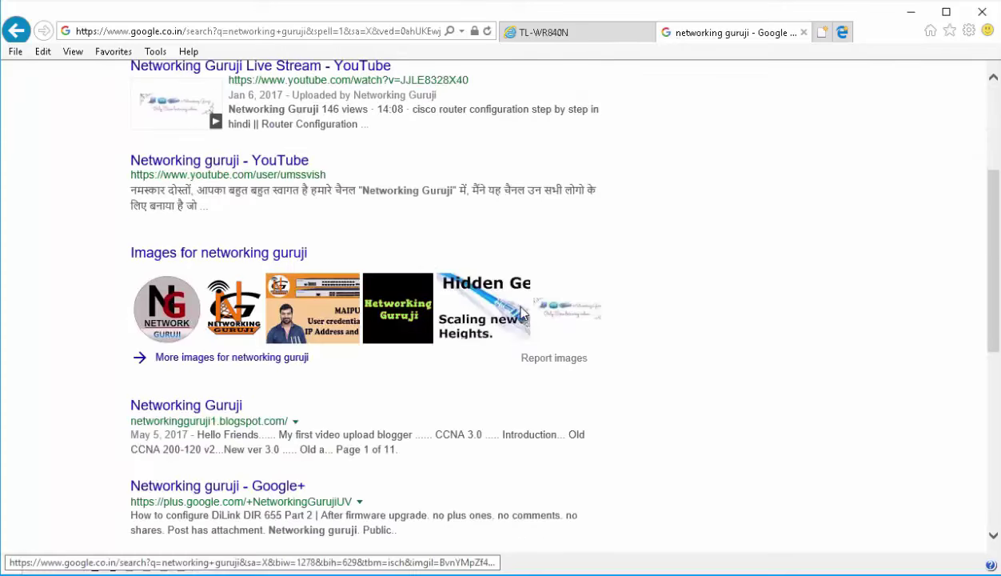
{"action": "scroll", "coordinate": [647, 265], "scroll_direction": "up", "scroll_amount": 3}
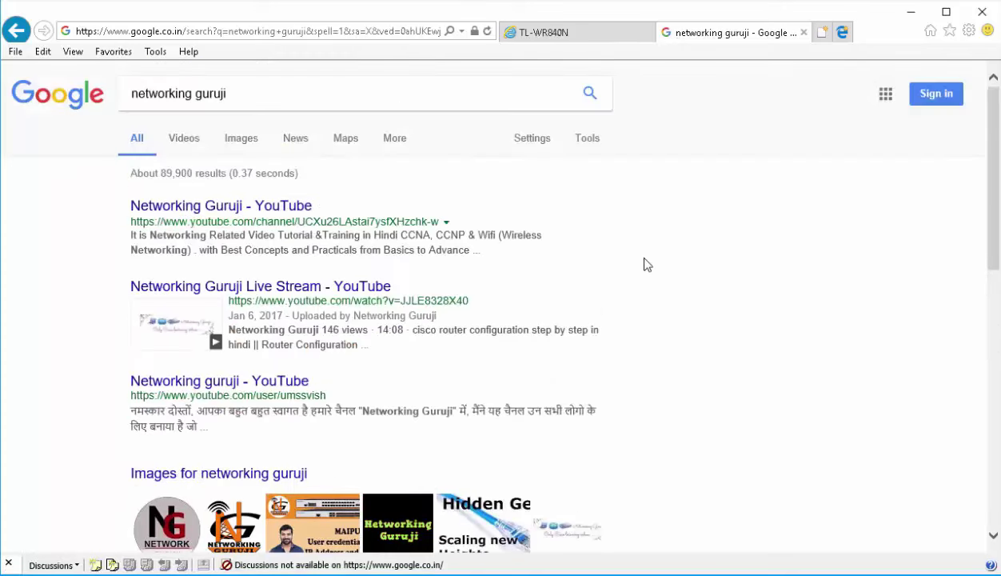
{"action": "left_click", "coordinate": [563, 31]}
On the WAN settings page, change the connection type to PPPoE
{"action": "scroll", "coordinate": [436, 380], "scroll_direction": "up", "scroll_amount": 3}
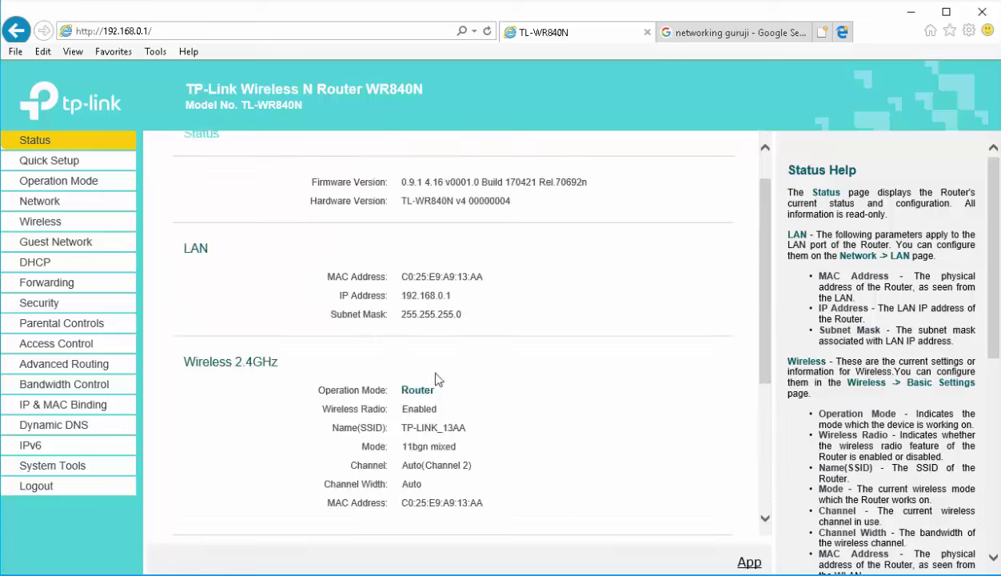
{"action": "scroll", "coordinate": [437, 378], "scroll_direction": "down", "scroll_amount": 2}
{"action": "scroll", "coordinate": [402, 356], "scroll_direction": "up", "scroll_amount": 2}
{"action": "left_click", "coordinate": [56, 202]}
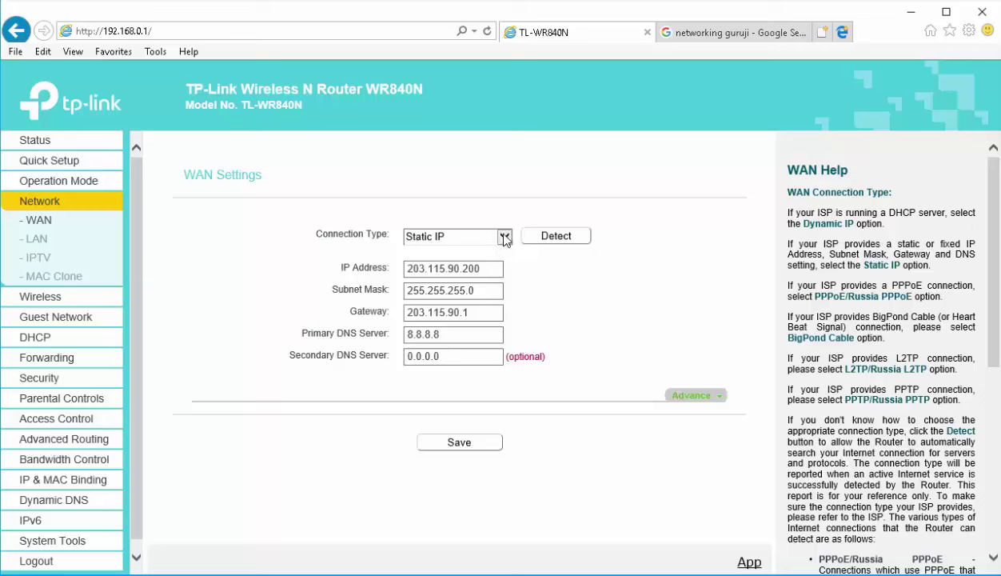
{"action": "left_click", "coordinate": [504, 236]}
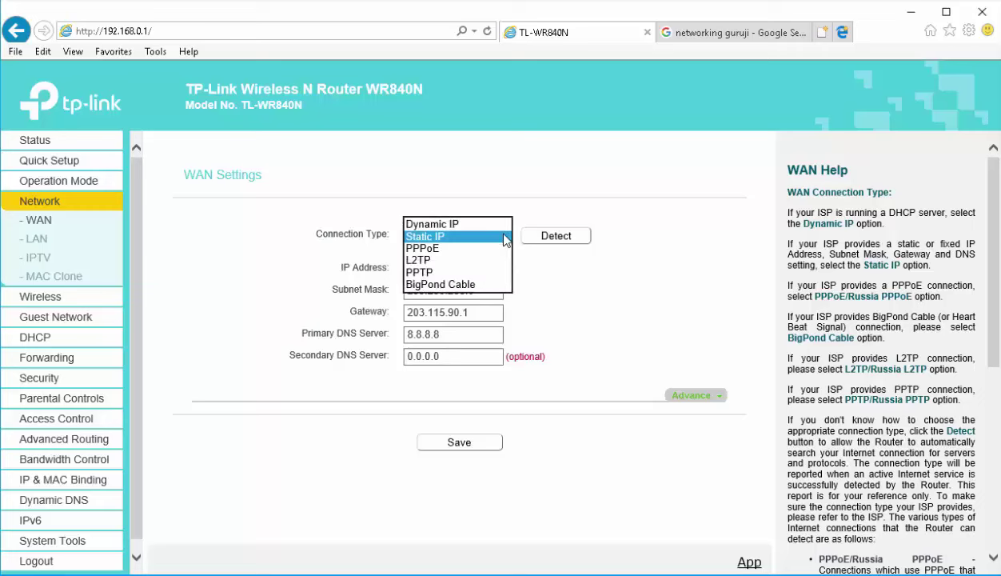
{"action": "left_click", "coordinate": [430, 248]}
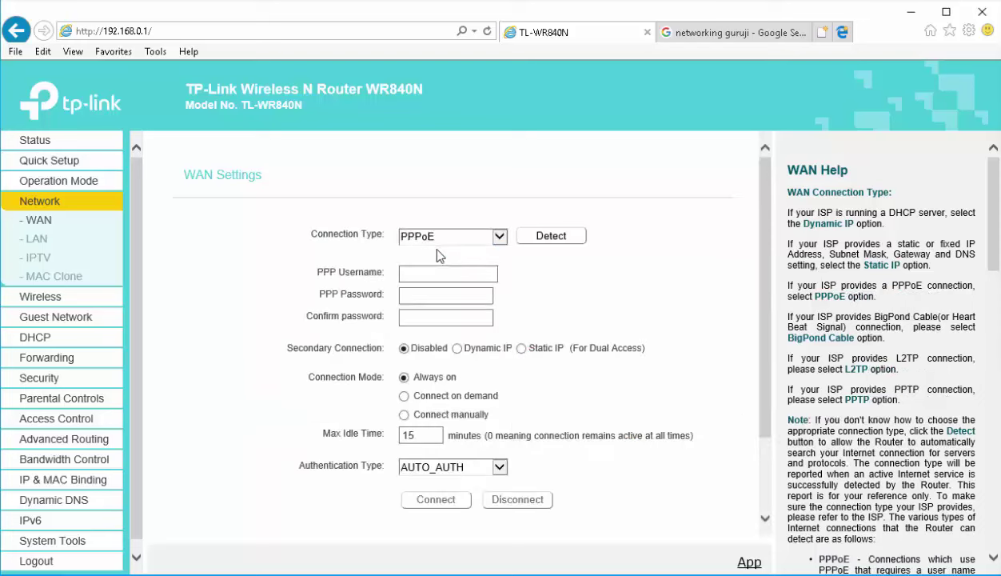
Look over the PPPoE fields and reveal the advanced PPPoE options
{"action": "left_click", "coordinate": [430, 274]}
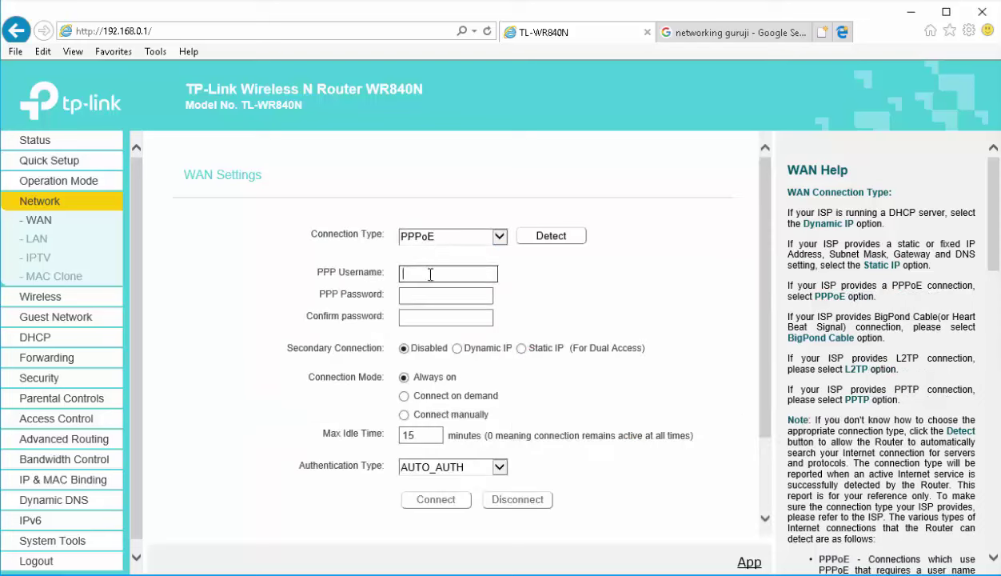
{"action": "left_click", "coordinate": [421, 289]}
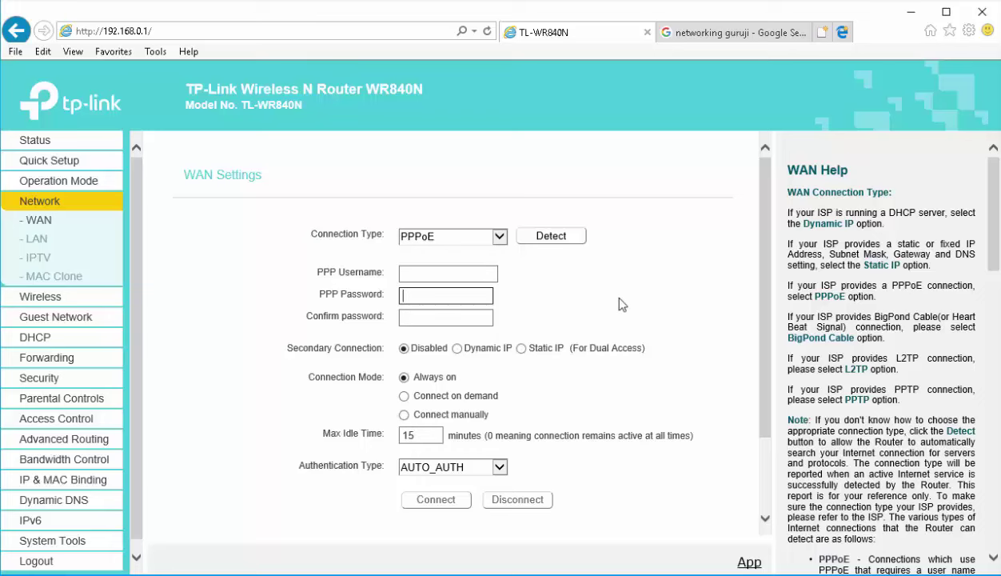
{"action": "scroll", "coordinate": [600, 376], "scroll_direction": "down", "scroll_amount": 2}
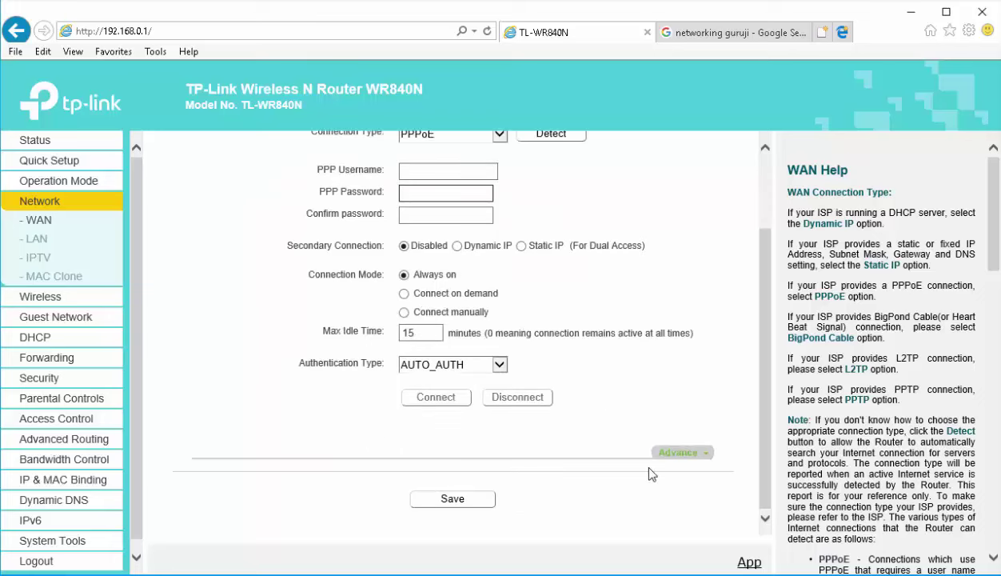
{"action": "left_click", "coordinate": [674, 452]}
{"action": "scroll", "coordinate": [674, 454], "scroll_direction": "down", "scroll_amount": 2}
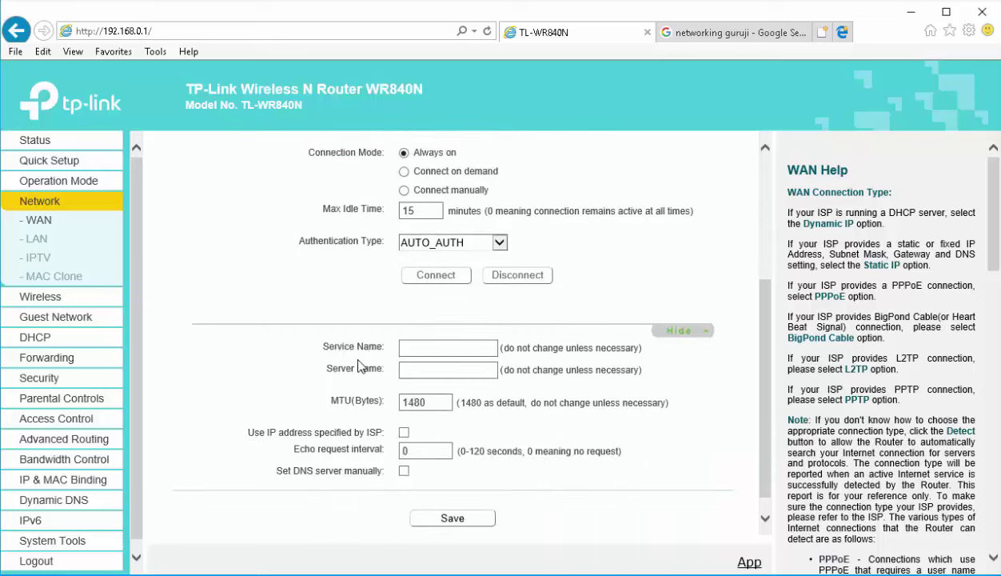
{"action": "left_click_drag", "start_coordinate": [324, 347], "coordinate": [387, 346]}
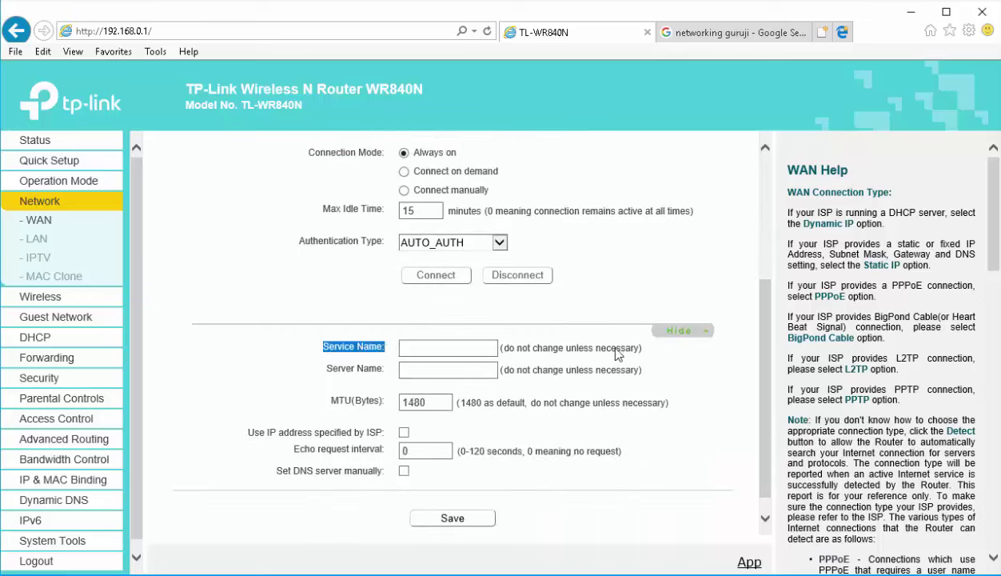
{"action": "scroll", "coordinate": [516, 387], "scroll_direction": "up", "scroll_amount": 4}
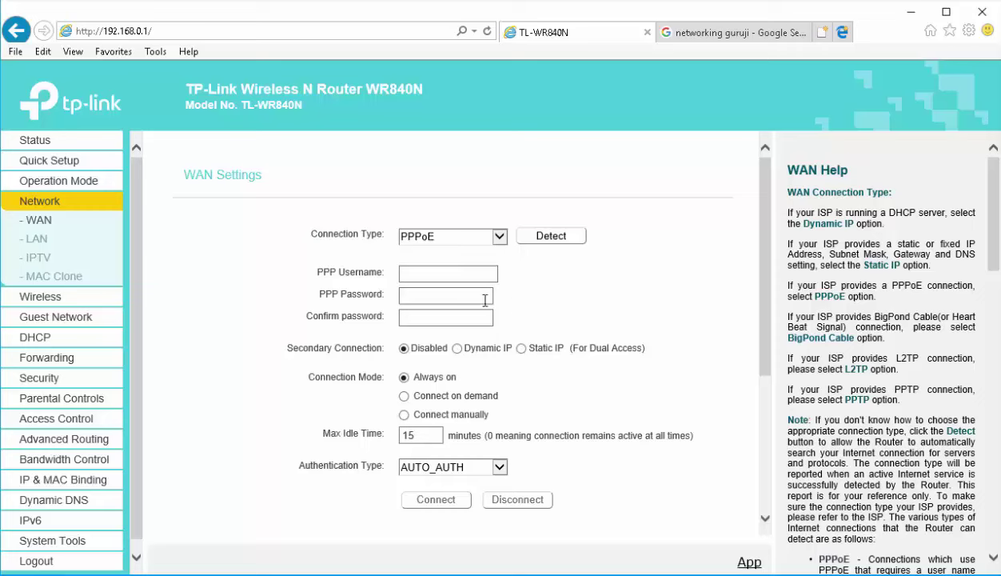
Enter the ISP's PPP username, password and confirm password
{"action": "left_click", "coordinate": [478, 274]}
{"action": "type", "text": "Umanath"}
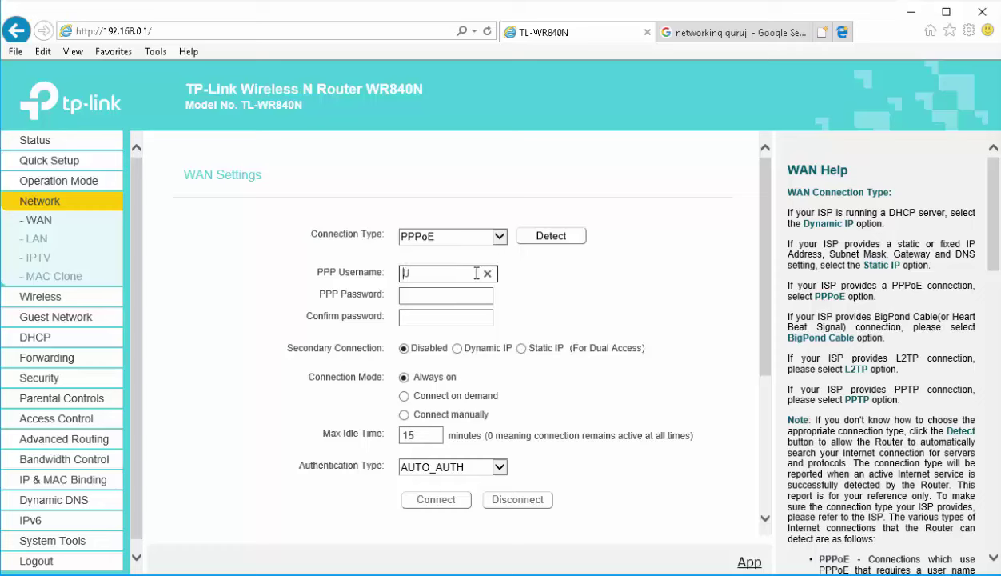
{"action": "key", "text": "Tab"}
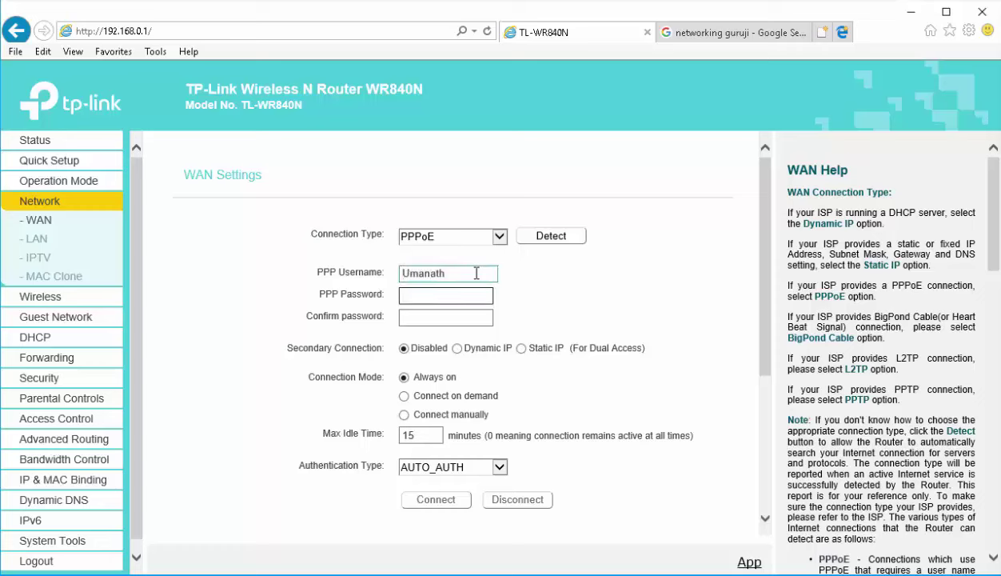
{"action": "type", "text": "123456"}
{"action": "key", "text": "Tab"}
{"action": "type", "text": "123"}
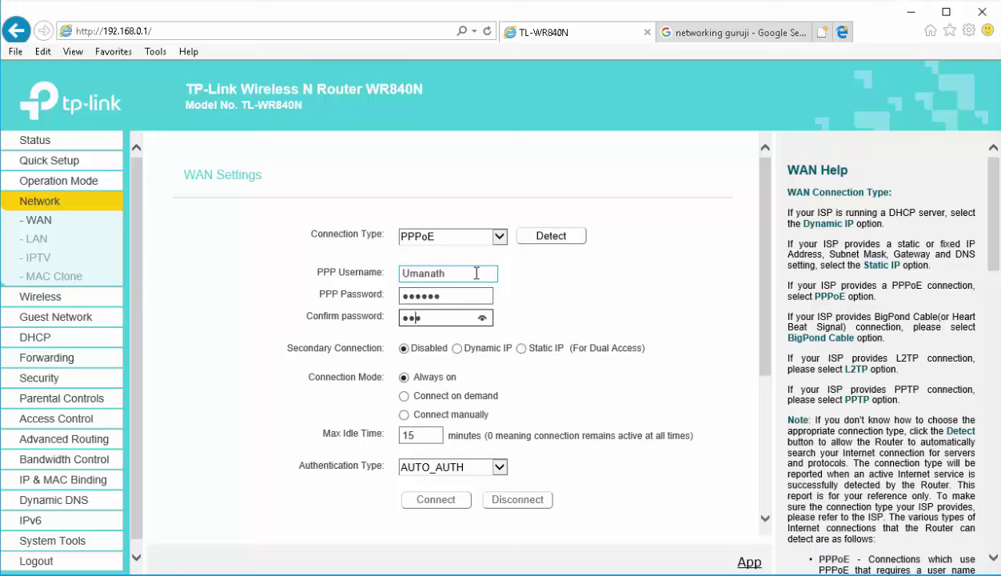
{"action": "type", "text": "45"}
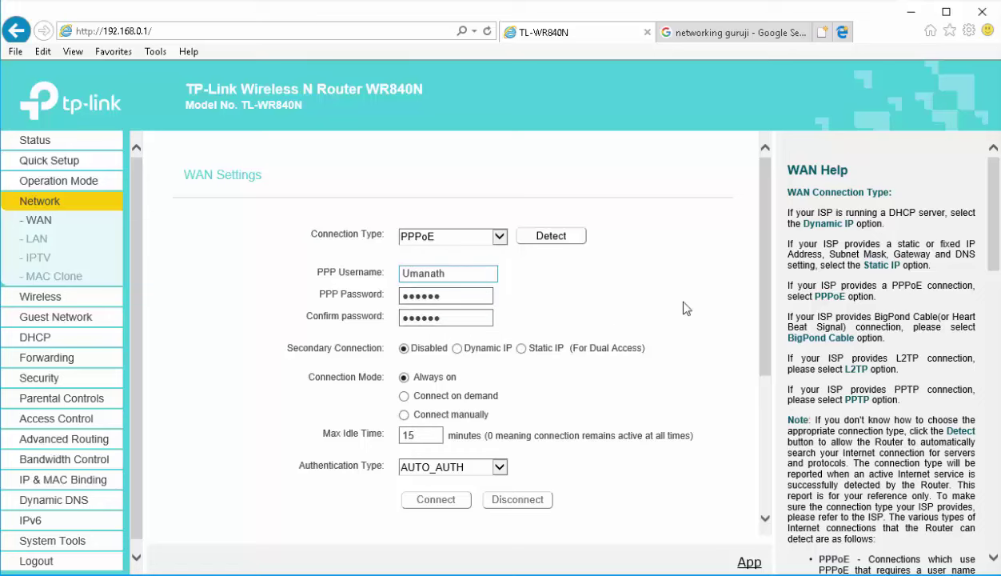
Save the PPPoE WAN settings with connection mode Always on
{"action": "scroll", "coordinate": [671, 304], "scroll_direction": "down", "scroll_amount": 2}
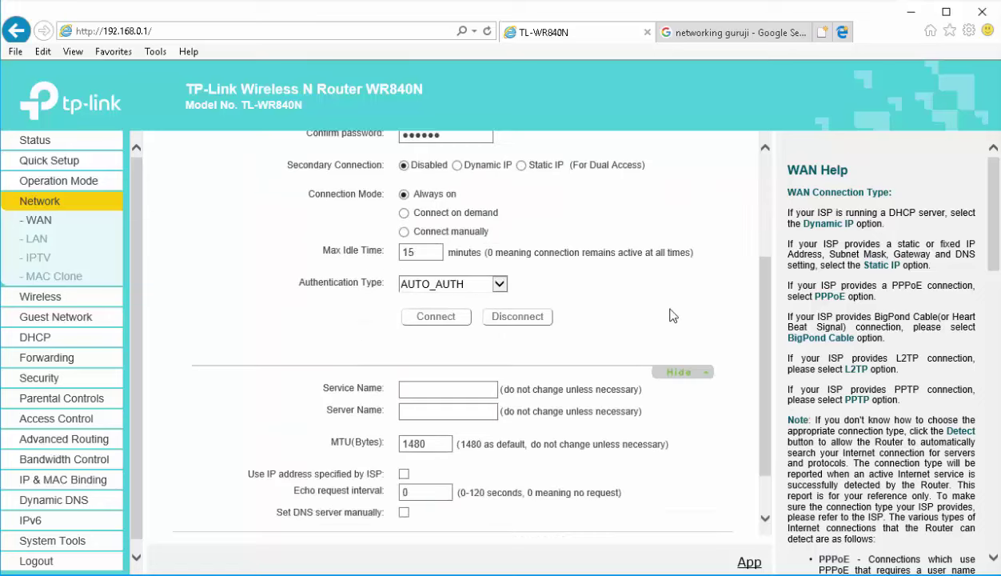
{"action": "left_click", "coordinate": [471, 387]}
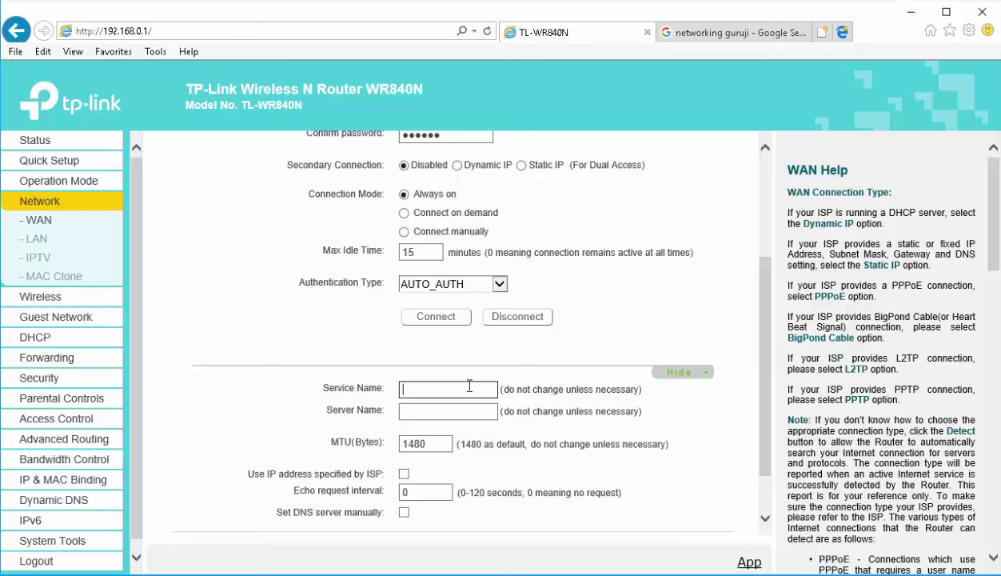
{"action": "left_click", "coordinate": [470, 388]}
{"action": "scroll", "coordinate": [501, 392], "scroll_direction": "down", "scroll_amount": 1}
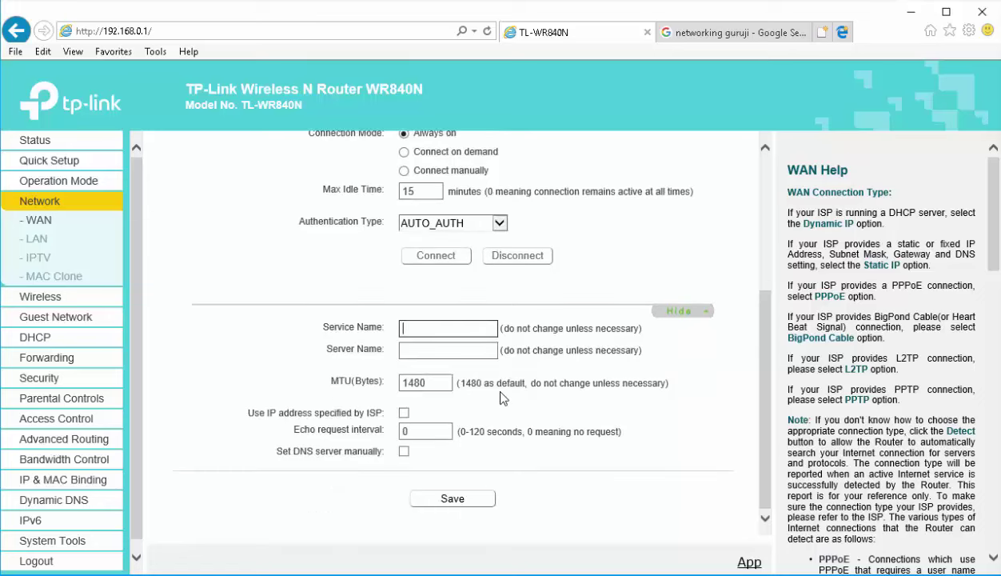
{"action": "left_click", "coordinate": [476, 500]}
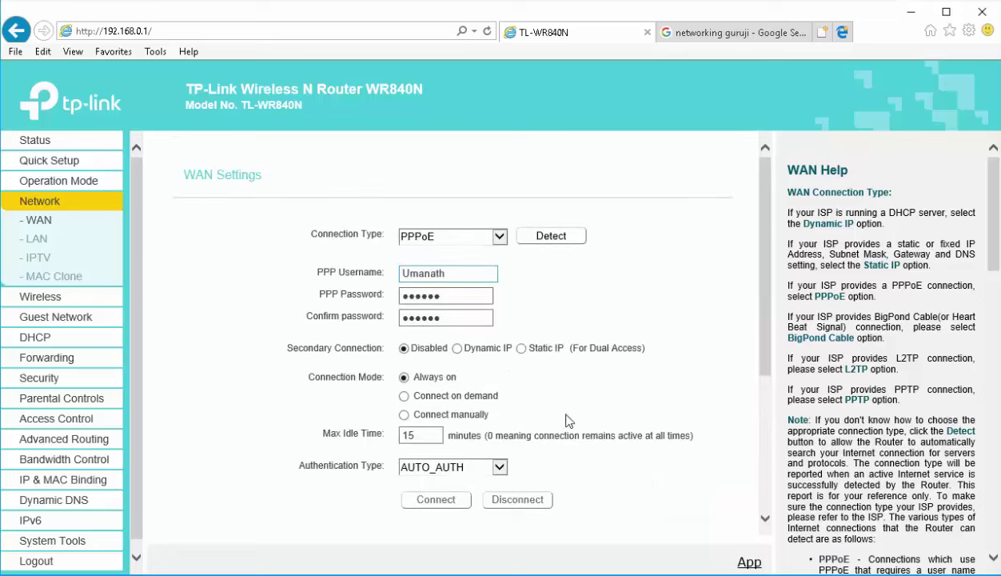
{"action": "scroll", "coordinate": [527, 447], "scroll_direction": "down", "scroll_amount": 4}
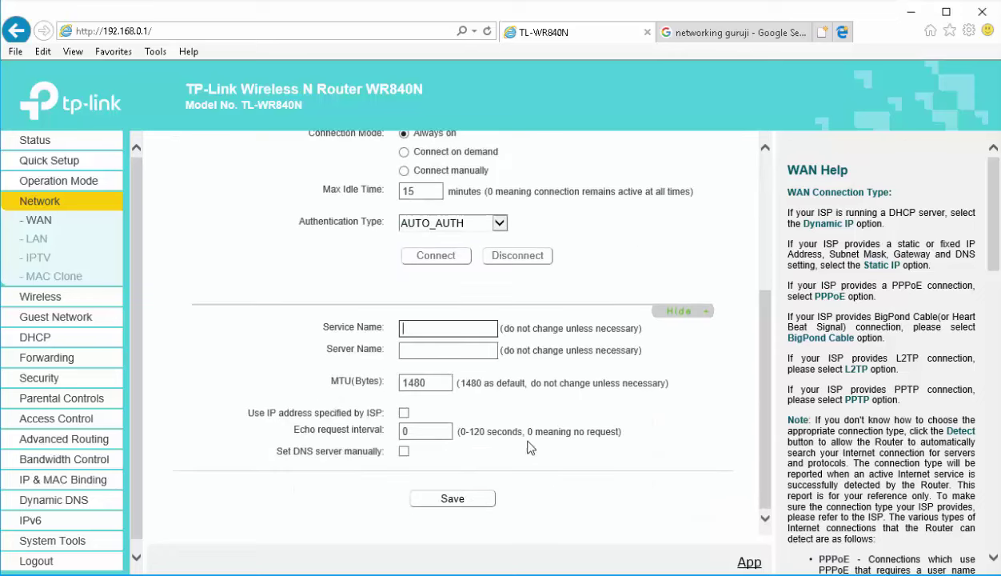
{"action": "left_click", "coordinate": [460, 504]}
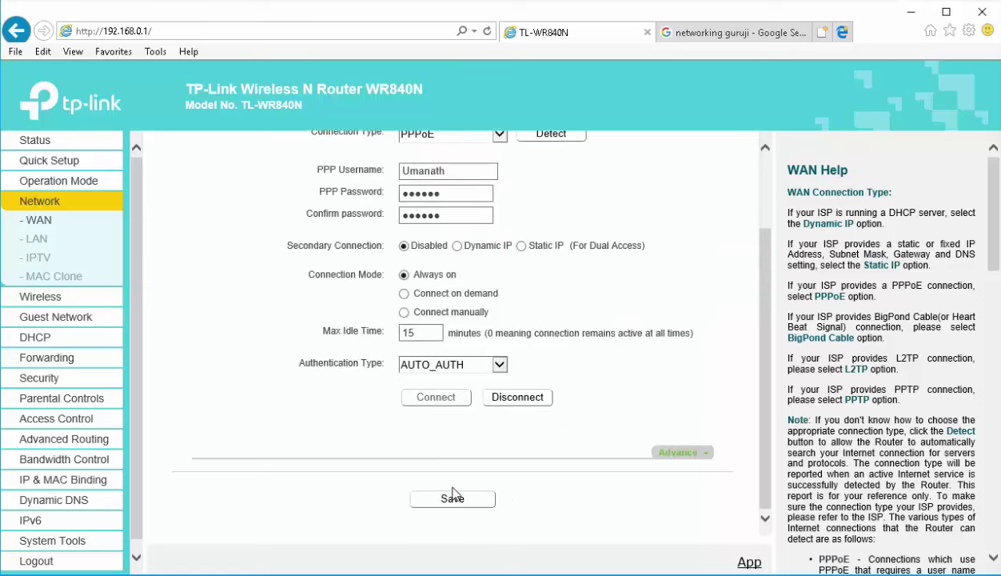
{"action": "scroll", "coordinate": [453, 493], "scroll_direction": "up", "scroll_amount": 2}
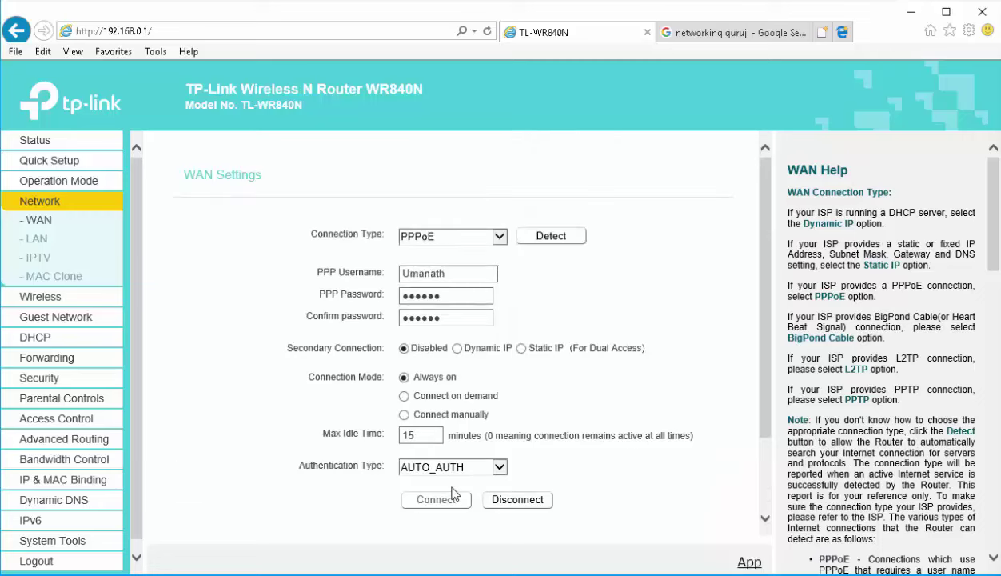
{"action": "left_click", "coordinate": [48, 149]}
{"action": "scroll", "coordinate": [448, 352], "scroll_direction": "down", "scroll_amount": 3}
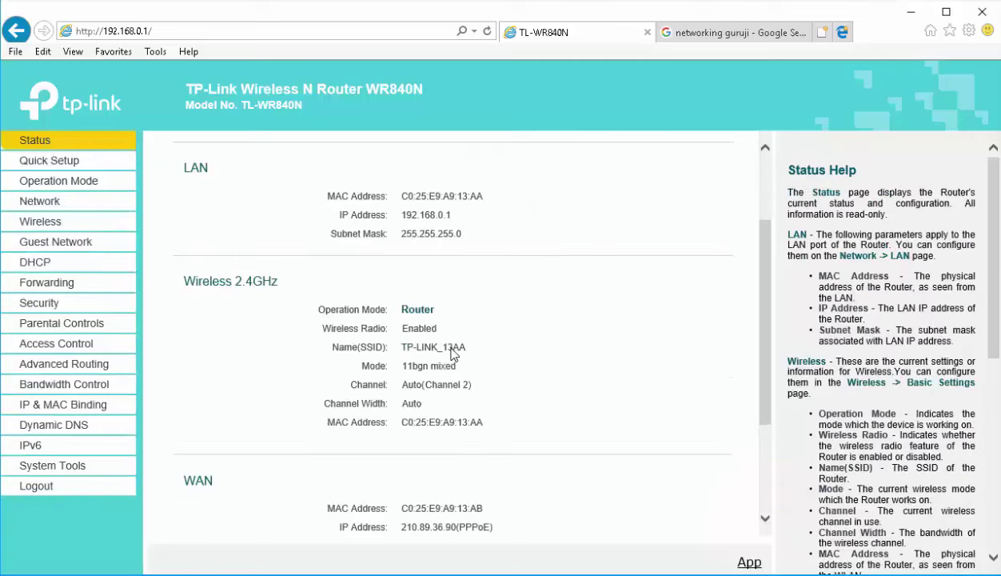
{"action": "scroll", "coordinate": [453, 355], "scroll_direction": "down", "scroll_amount": 2}
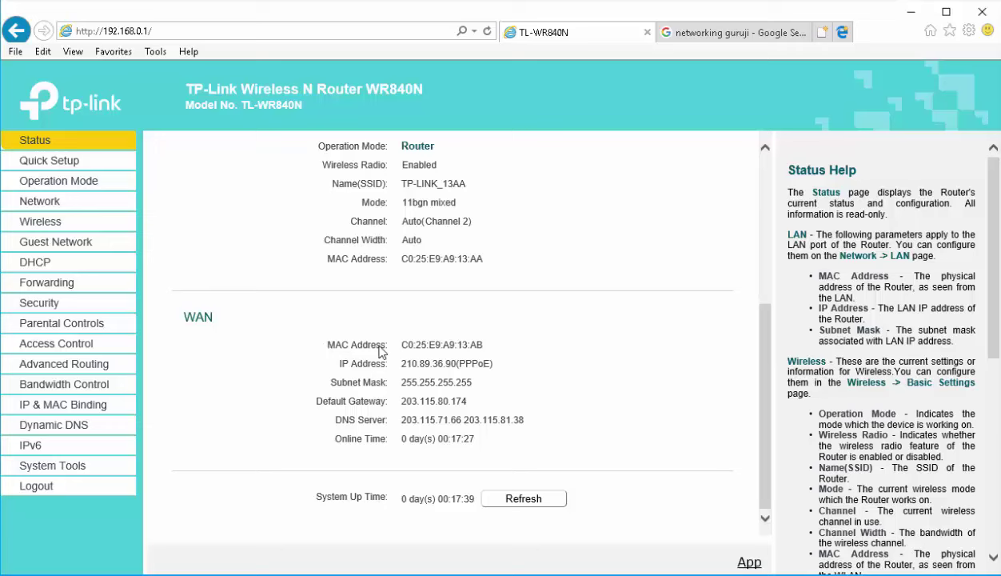
{"action": "left_click_drag", "start_coordinate": [381, 352], "coordinate": [250, 334]}
{"action": "left_click_drag", "start_coordinate": [181, 315], "coordinate": [490, 428]}
{"action": "left_click", "coordinate": [438, 384]}
{"action": "left_click_drag", "start_coordinate": [337, 361], "coordinate": [480, 361]}
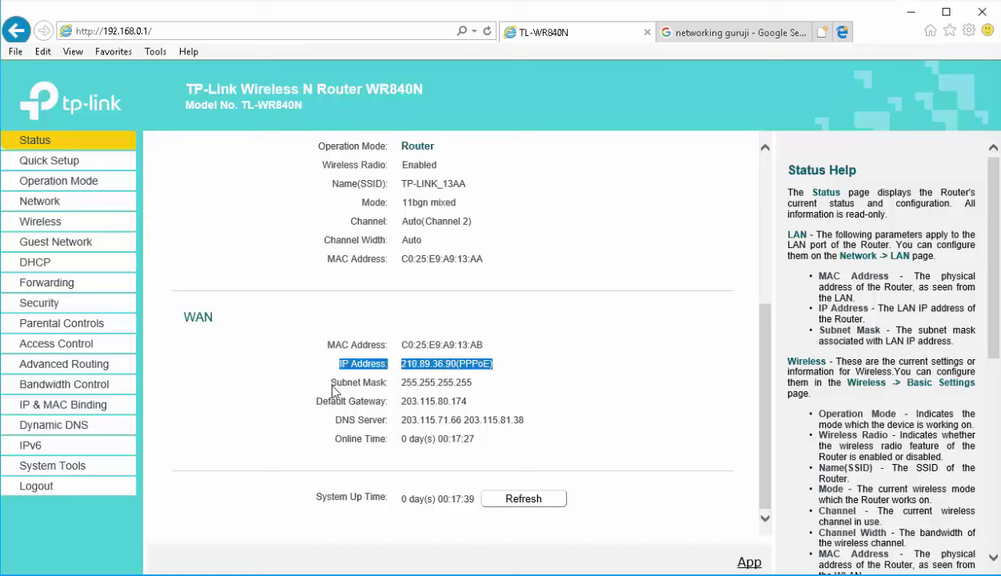
{"action": "left_click_drag", "start_coordinate": [334, 390], "coordinate": [446, 384]}
{"action": "left_click_drag", "start_coordinate": [322, 398], "coordinate": [467, 404]}
{"action": "left_click_drag", "start_coordinate": [362, 421], "coordinate": [528, 418]}
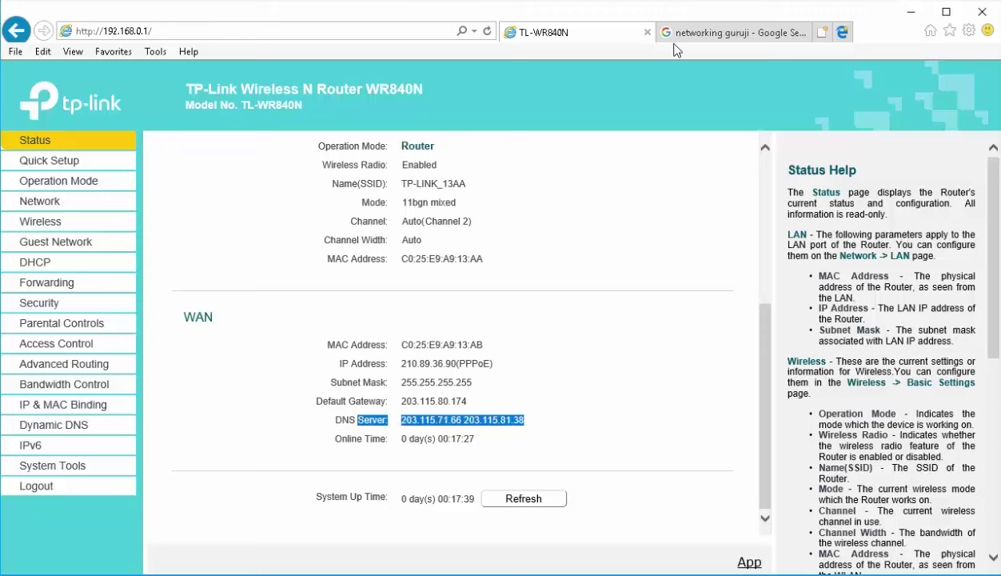
{"action": "left_click", "coordinate": [674, 34]}
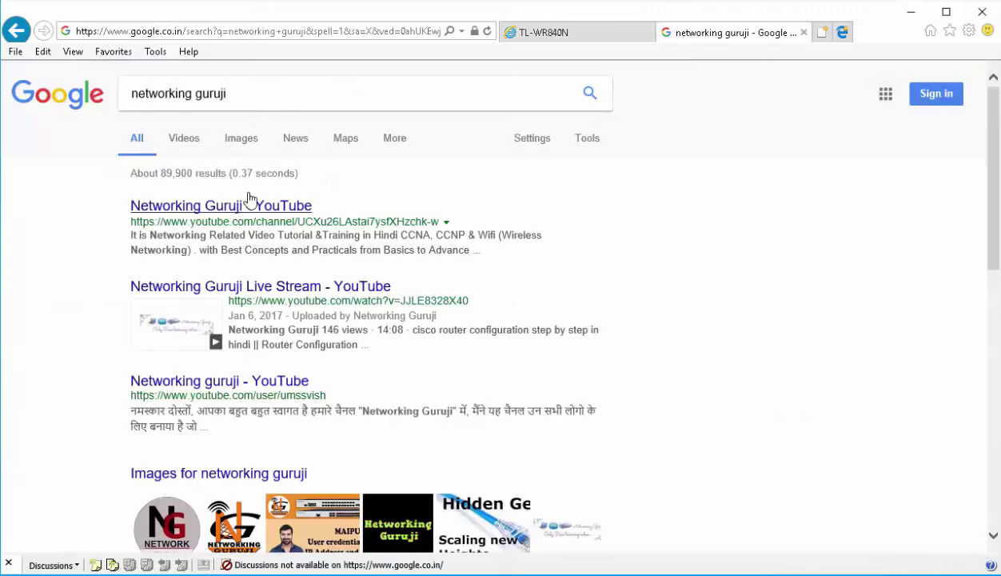
Open the Networking guruji YouTube channel's Videos page from the results, then return to the router tab
{"action": "left_click", "coordinate": [293, 516]}
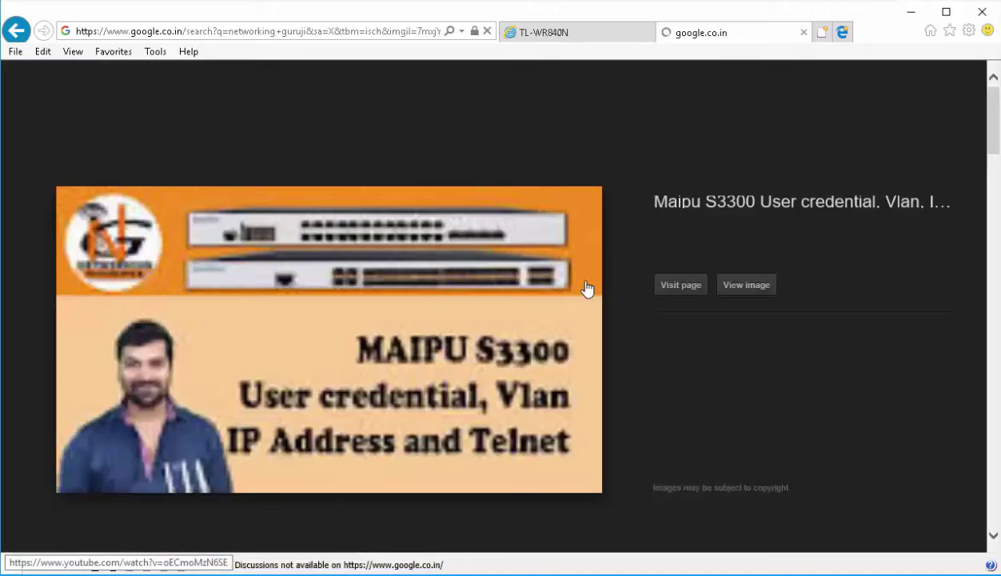
{"action": "key", "text": "BackSpace"}
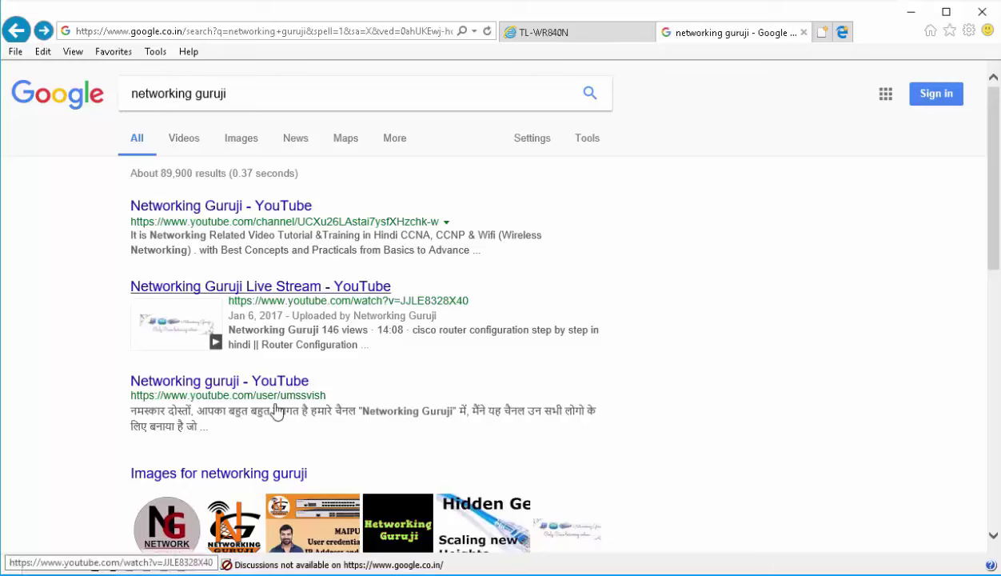
{"action": "left_click", "coordinate": [288, 382]}
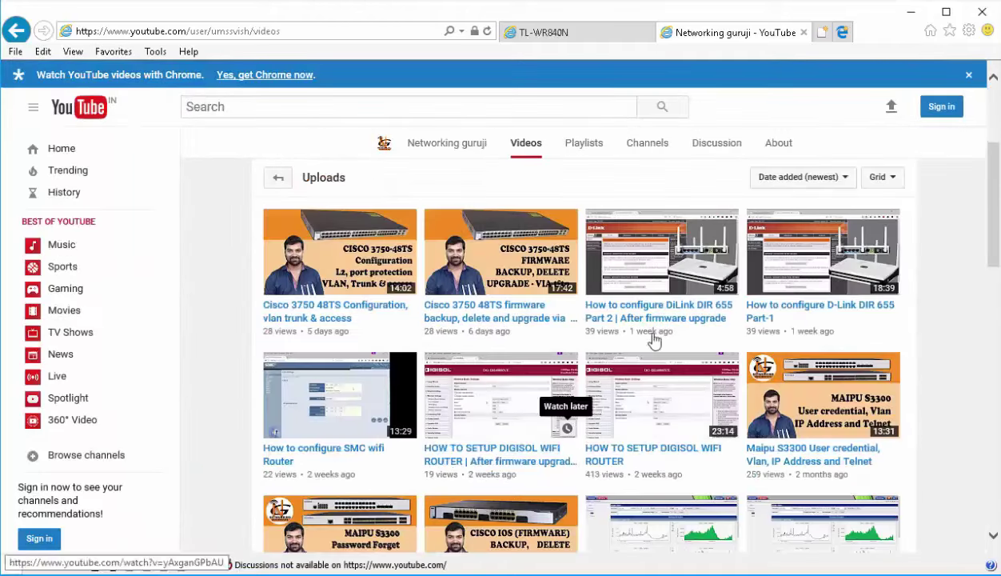
{"action": "scroll", "coordinate": [503, 298], "scroll_direction": "down", "scroll_amount": 5}
{"action": "scroll", "coordinate": [503, 297], "scroll_direction": "up", "scroll_amount": 5}
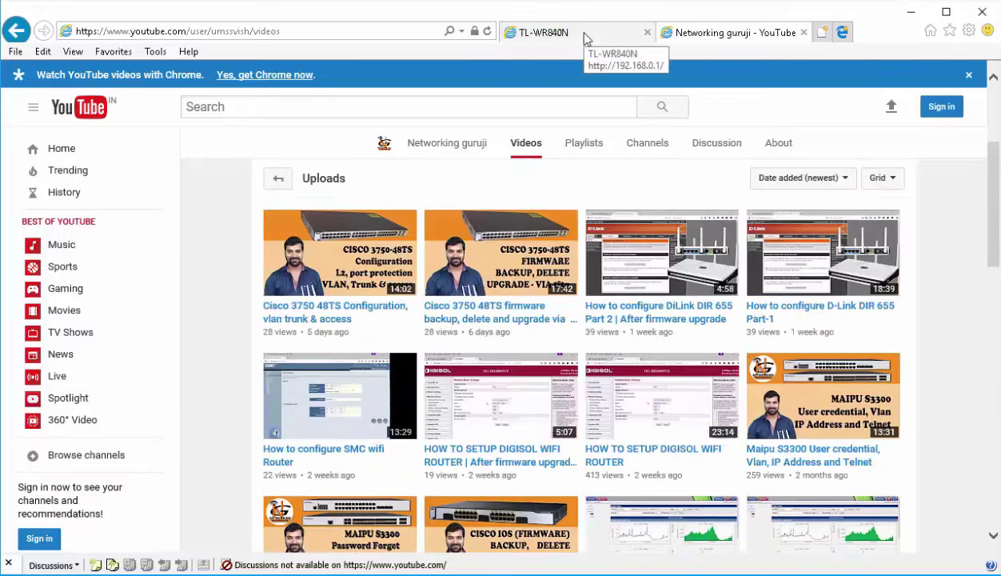
{"action": "left_click", "coordinate": [584, 33]}
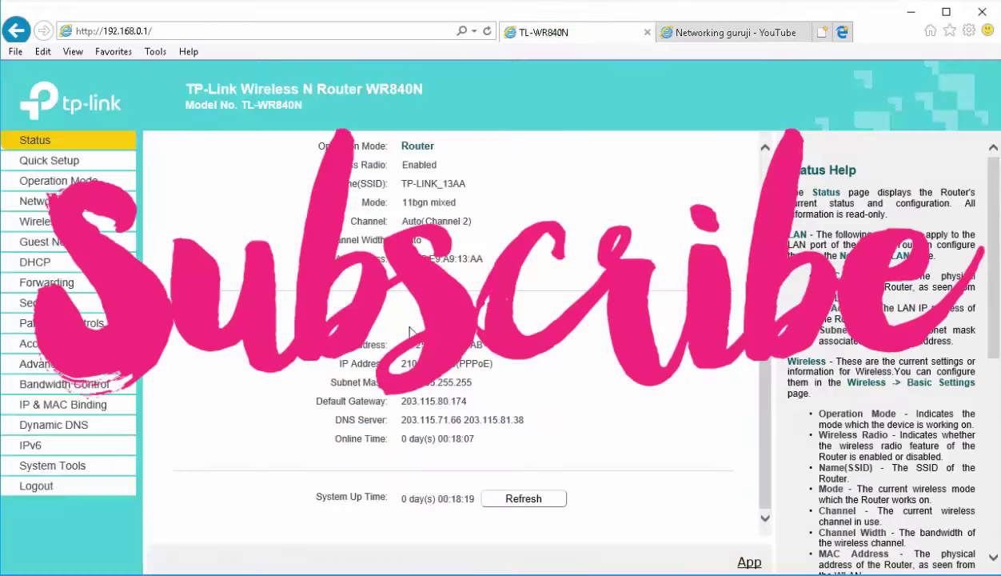
Confirm the WAN connection type is still PPPoE
{"action": "scroll", "coordinate": [408, 320], "scroll_direction": "up", "scroll_amount": 3}
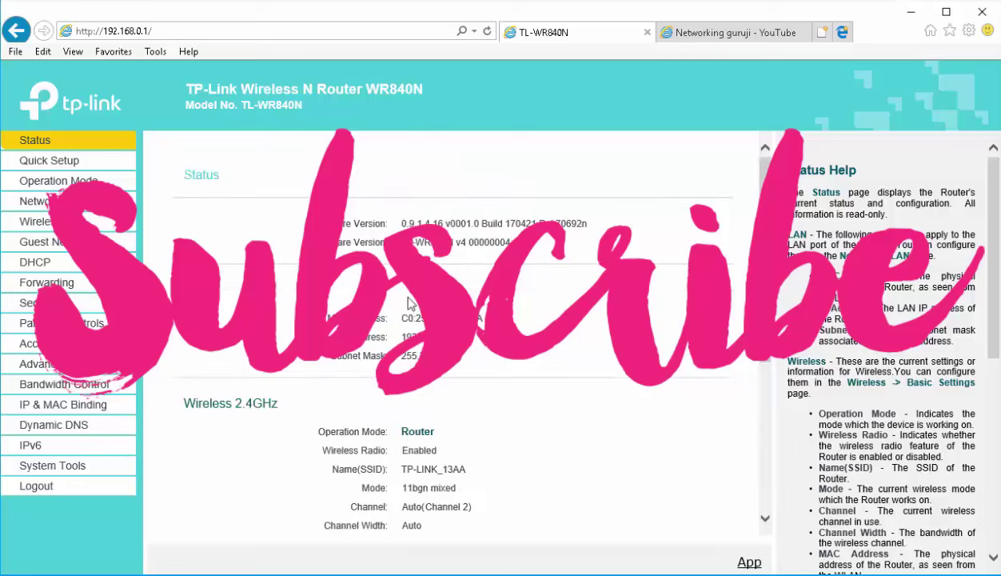
{"action": "left_click", "coordinate": [40, 202]}
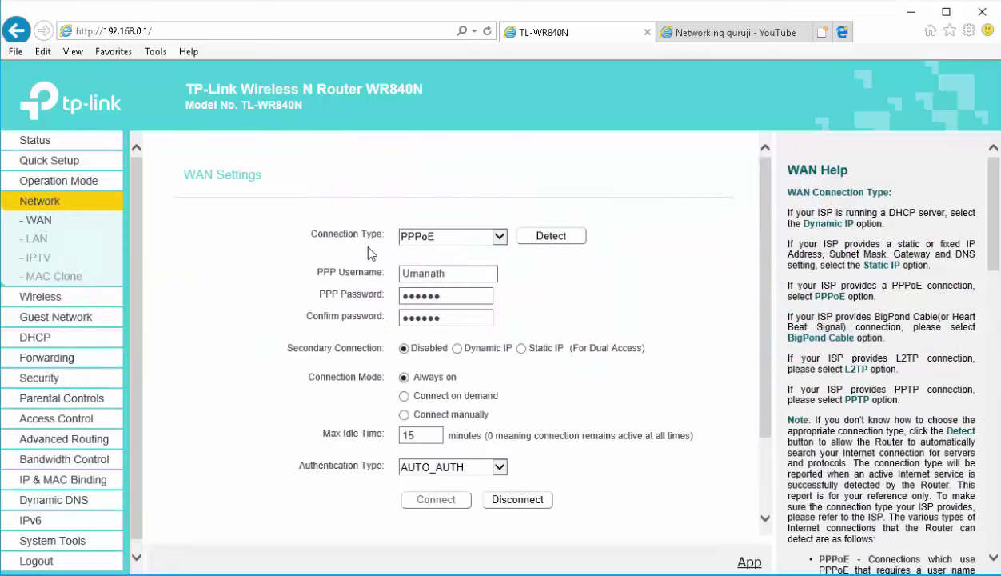
{"action": "left_click", "coordinate": [452, 236]}
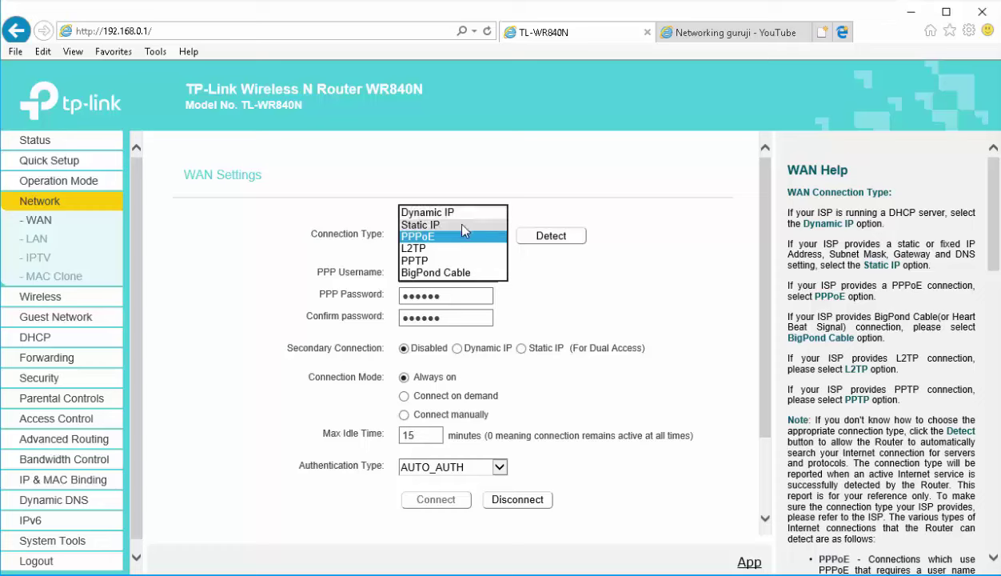
{"action": "left_click", "coordinate": [272, 254]}
Change the LAN IP address from 192.168.0.1 to 192.168.1.1
{"action": "left_click", "coordinate": [40, 243]}
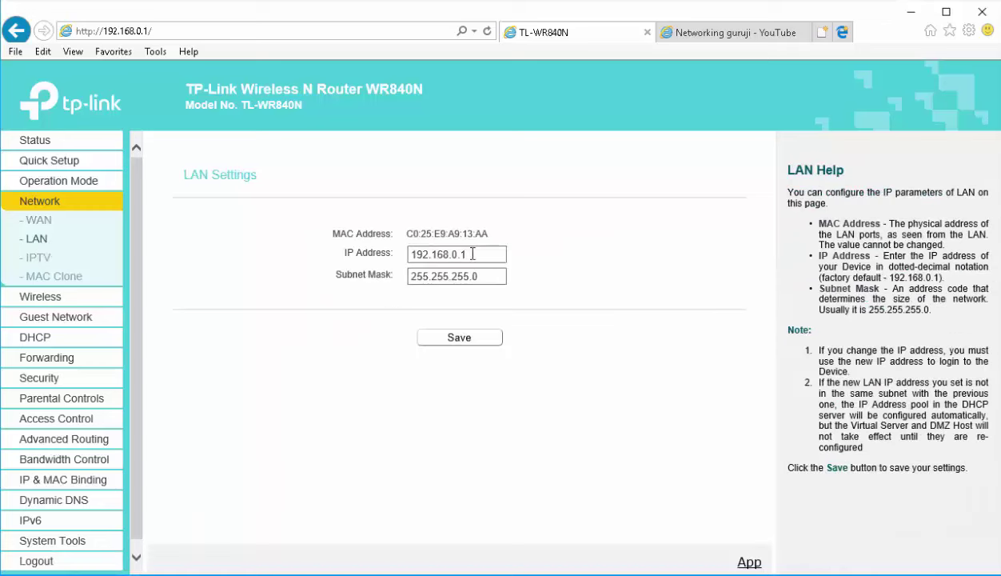
{"action": "left_click", "coordinate": [467, 253]}
{"action": "left_click_drag", "start_coordinate": [467, 253], "coordinate": [455, 251]}
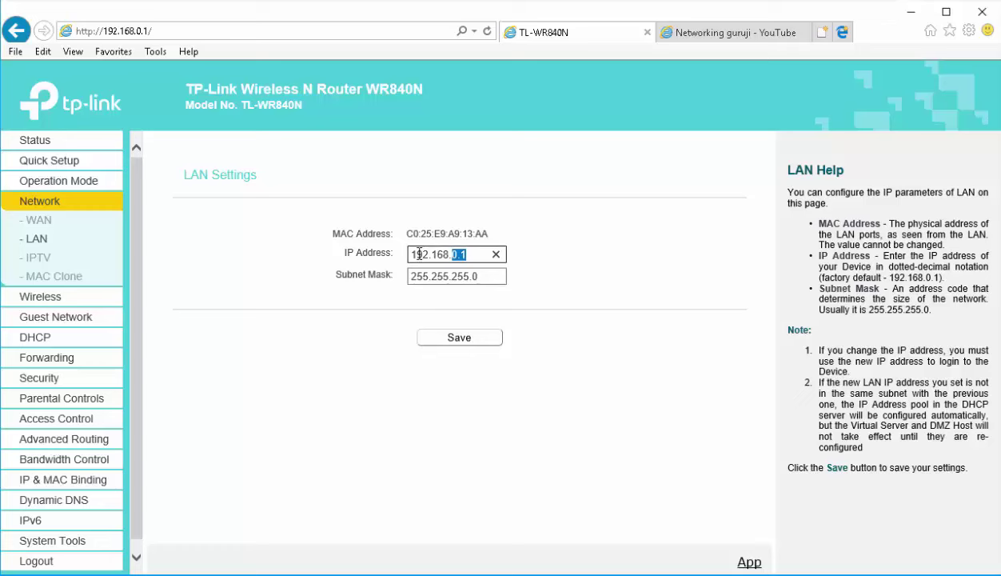
{"action": "type", "text": "1"}
Save the new LAN IP, confirm the router reboot, and log back in with the admin credentials
{"action": "left_click", "coordinate": [459, 339]}
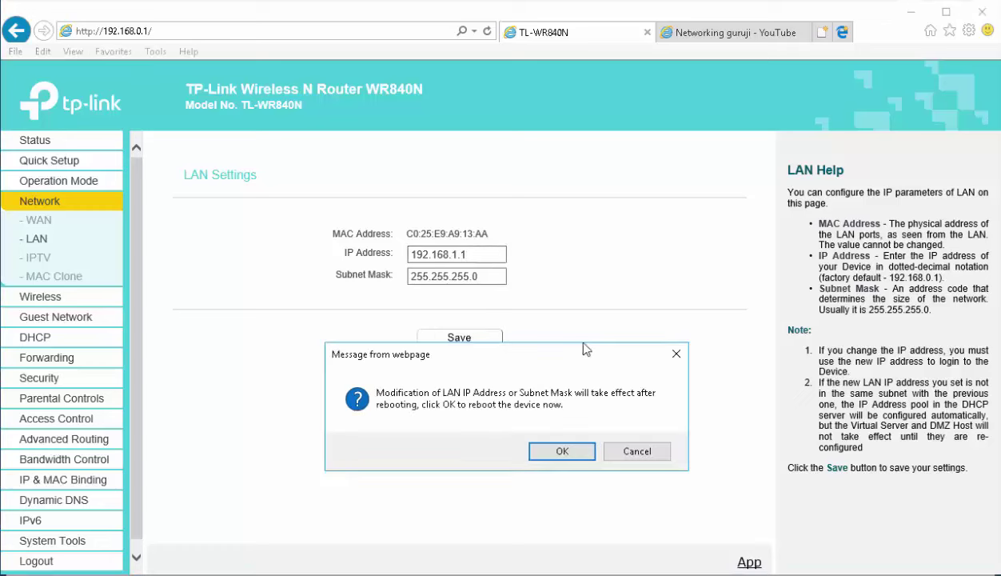
{"action": "left_click", "coordinate": [536, 450]}
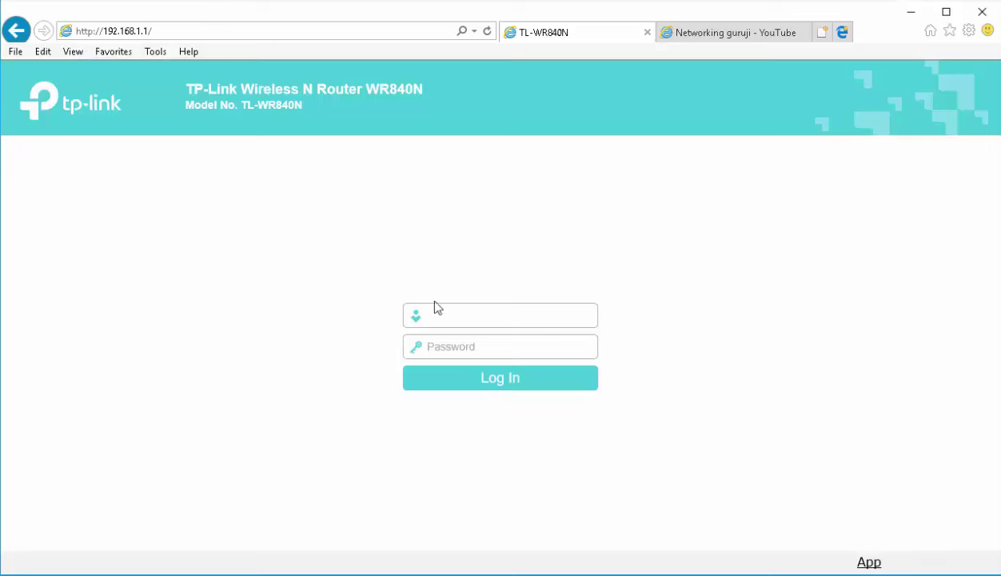
{"action": "type", "text": "admin"}
{"action": "key", "text": "Tab"}
{"action": "type", "text": "admin"}
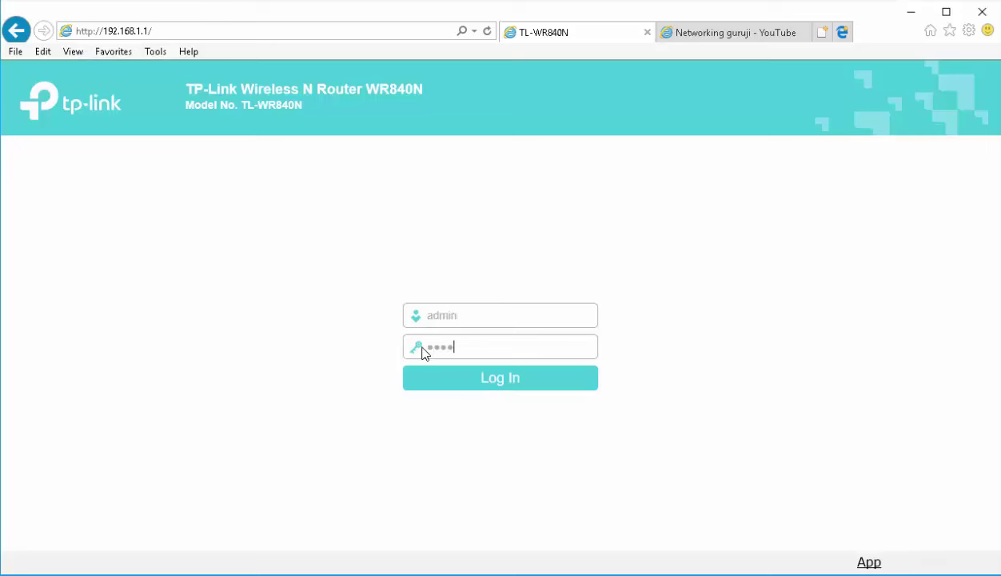
{"action": "key", "text": "Return"}
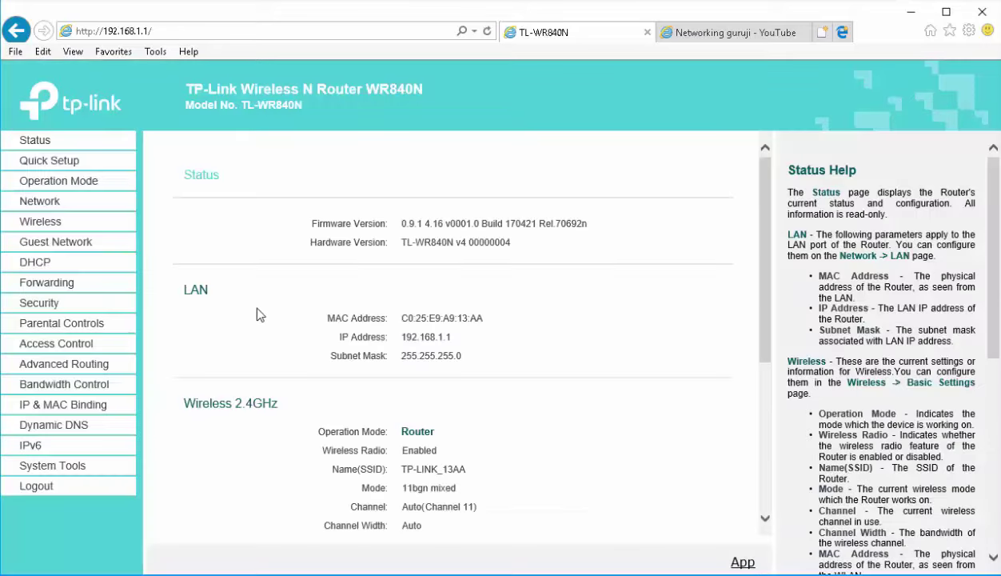
Change the wireless network name from TP-LINK_13AA to 'Networking guruji' and save it
{"action": "left_click", "coordinate": [51, 199]}
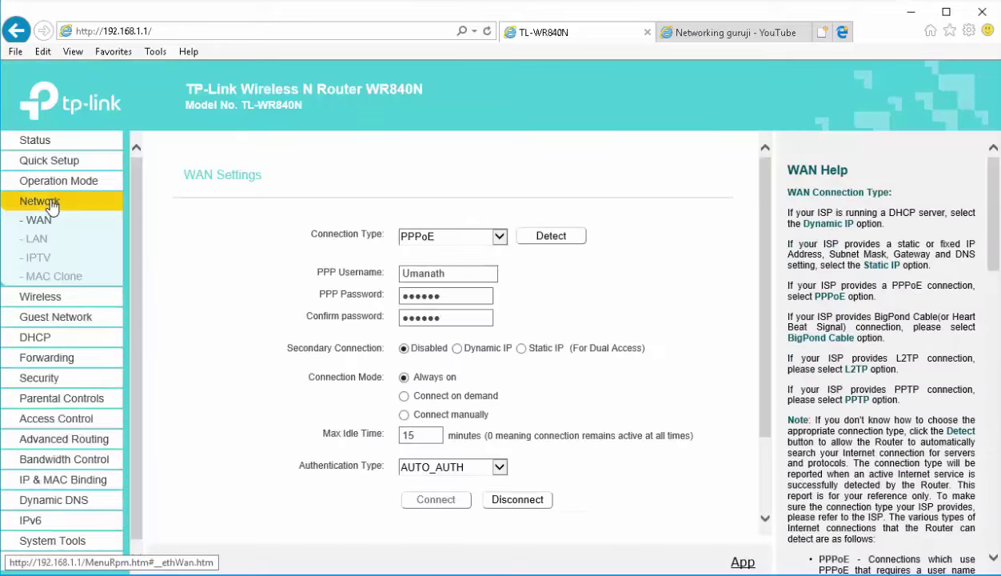
{"action": "left_click", "coordinate": [25, 304]}
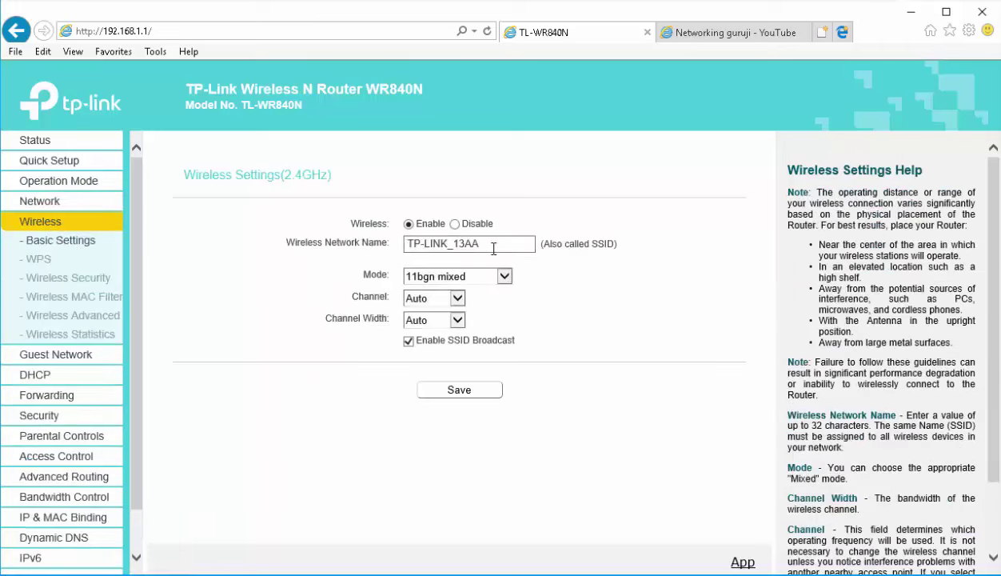
{"action": "triple_click", "coordinate": [407, 249]}
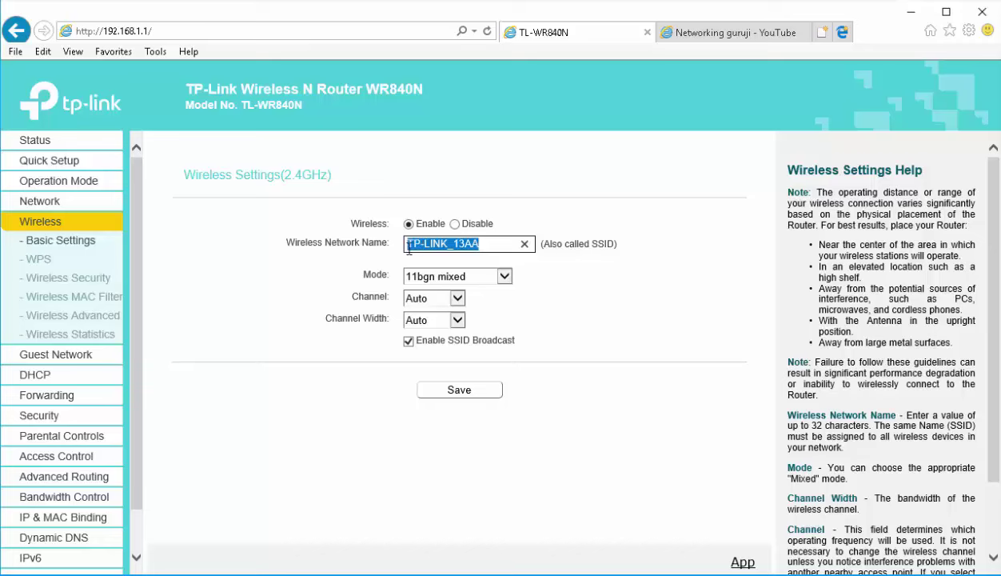
{"action": "type", "text": "Netwo"}
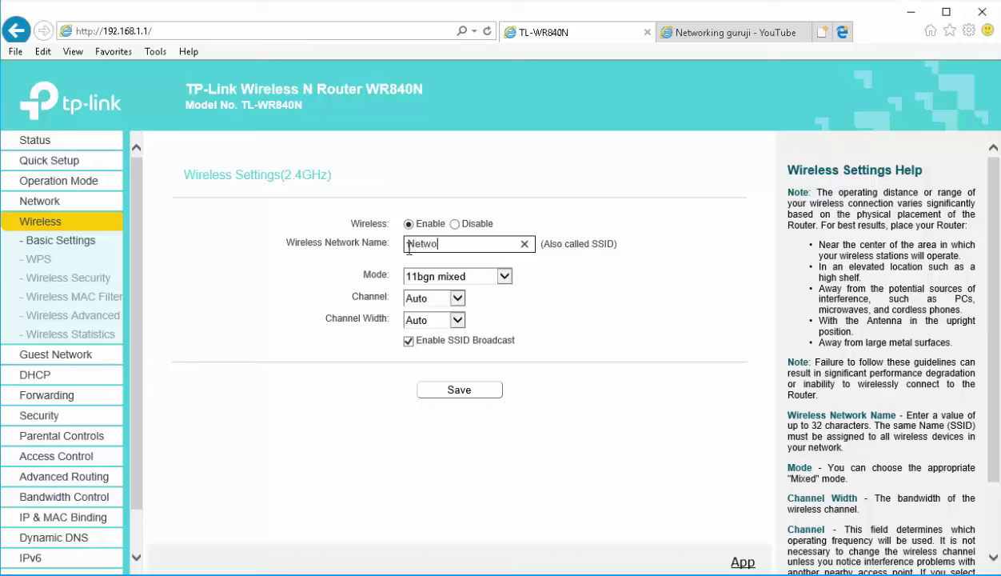
{"action": "type", "text": "rking guruji"}
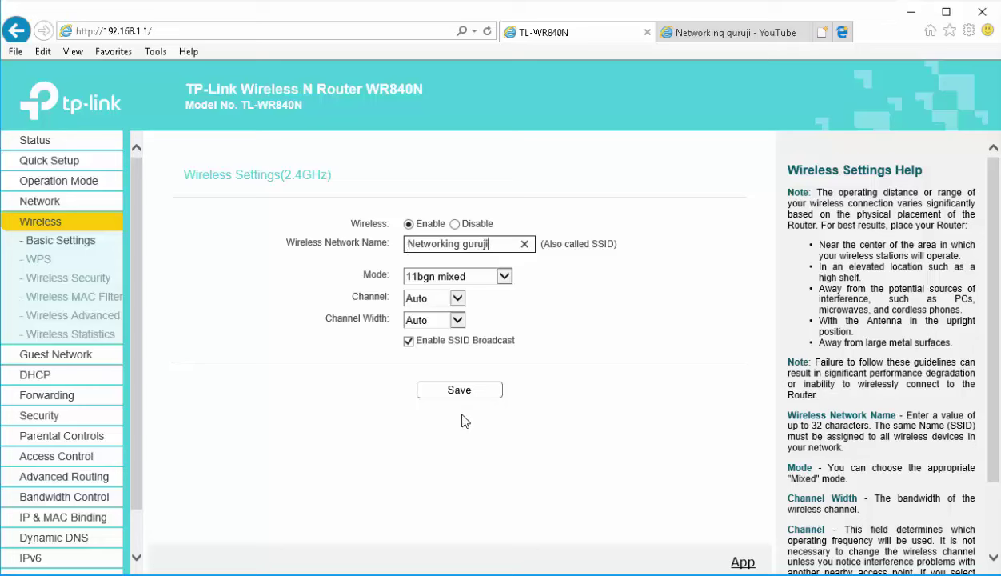
{"action": "left_click", "coordinate": [462, 391]}
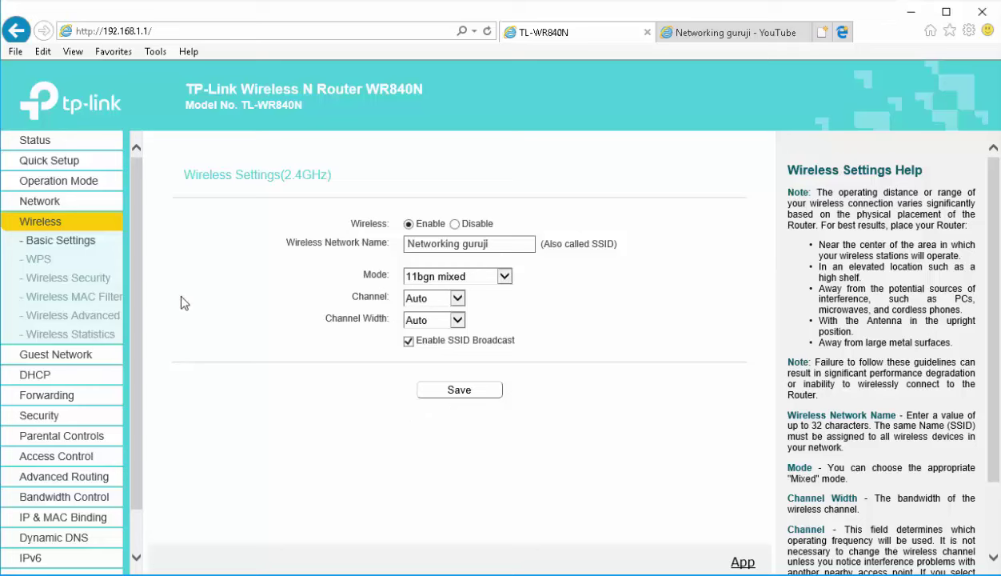
Replace the existing WPA2-PSK wireless password on the Wireless Security page with a new password
{"action": "left_click", "coordinate": [51, 280]}
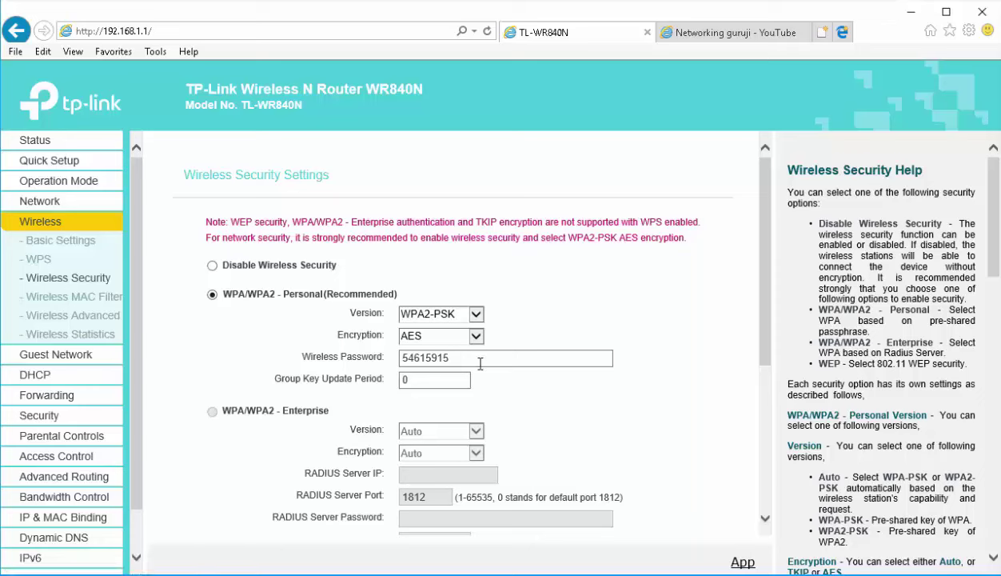
{"action": "left_click", "coordinate": [445, 359]}
{"action": "left_click_drag", "start_coordinate": [445, 361], "coordinate": [381, 364]}
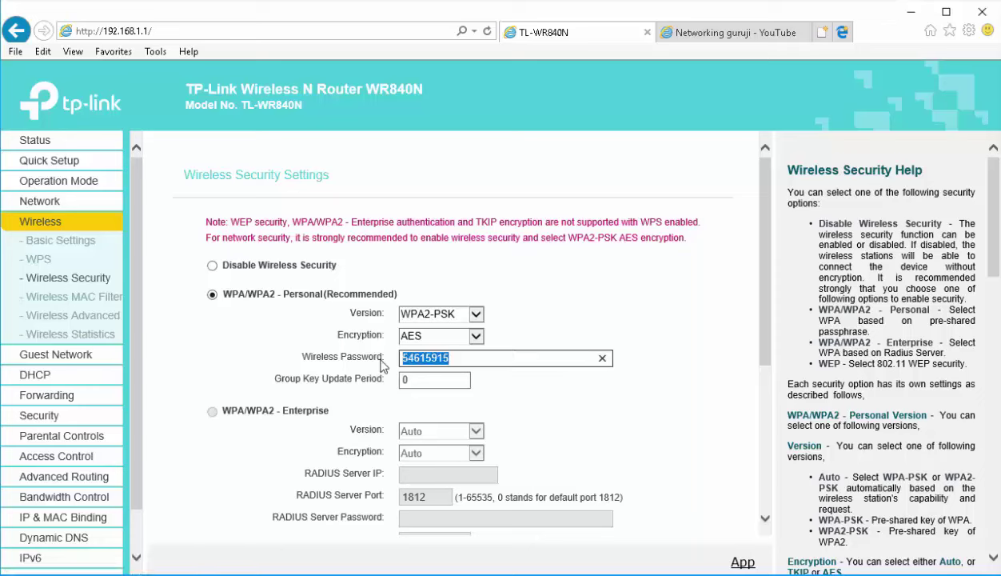
{"action": "type", "text": "98765"}
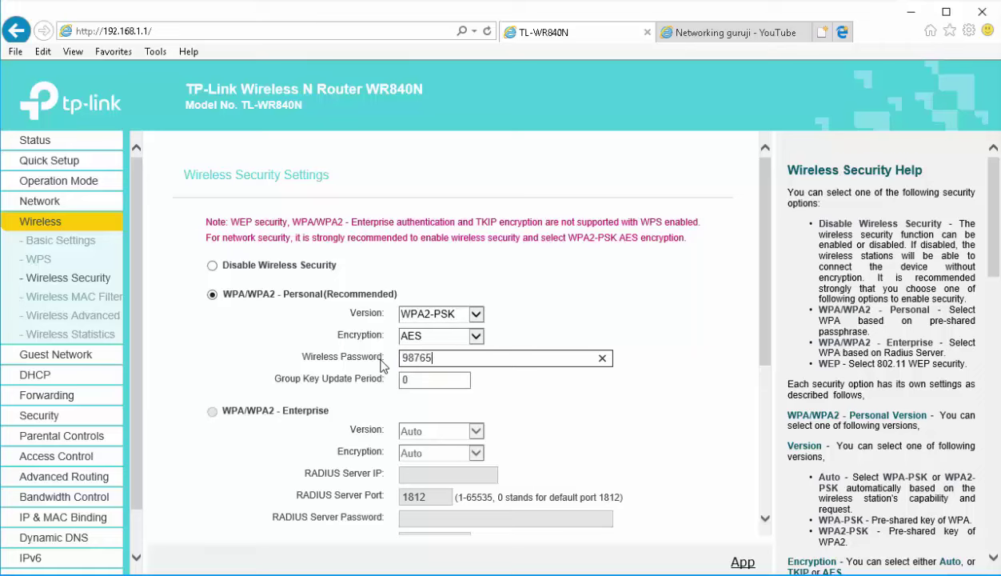
{"action": "type", "text": "4321"}
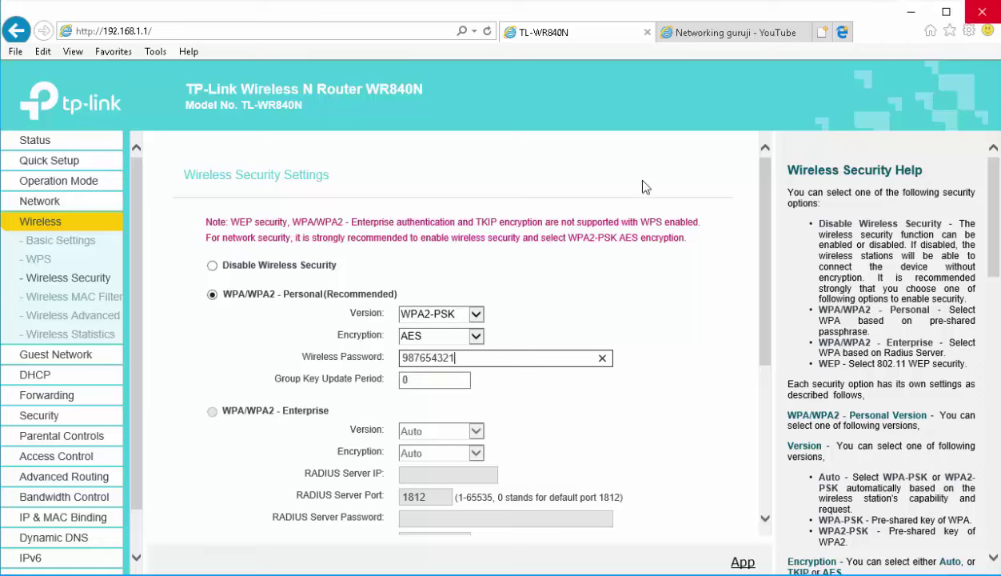
{"action": "scroll", "coordinate": [356, 344], "scroll_direction": "down", "scroll_amount": 3}
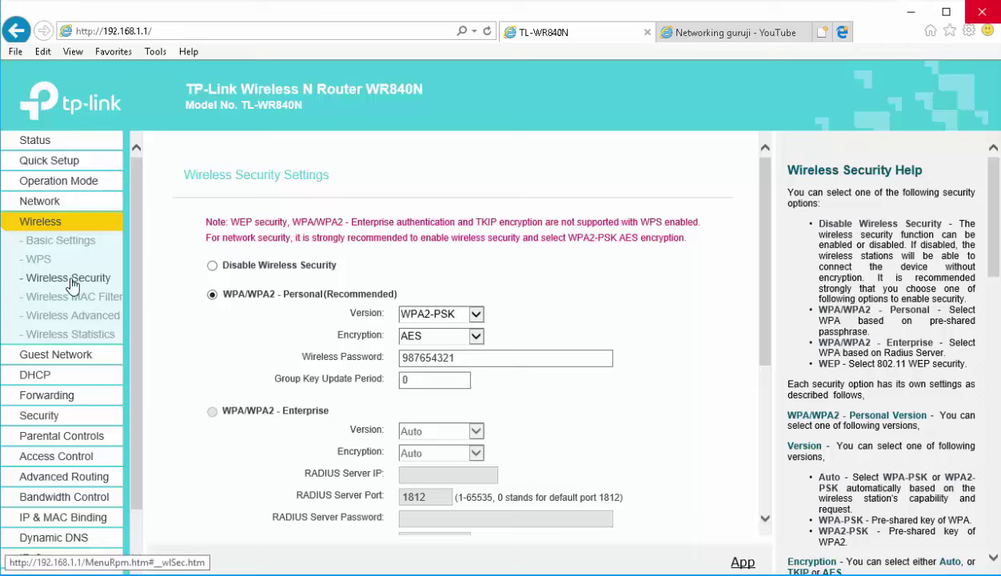
Disable WPS on the Wireless WPS page
{"action": "left_click", "coordinate": [41, 260]}
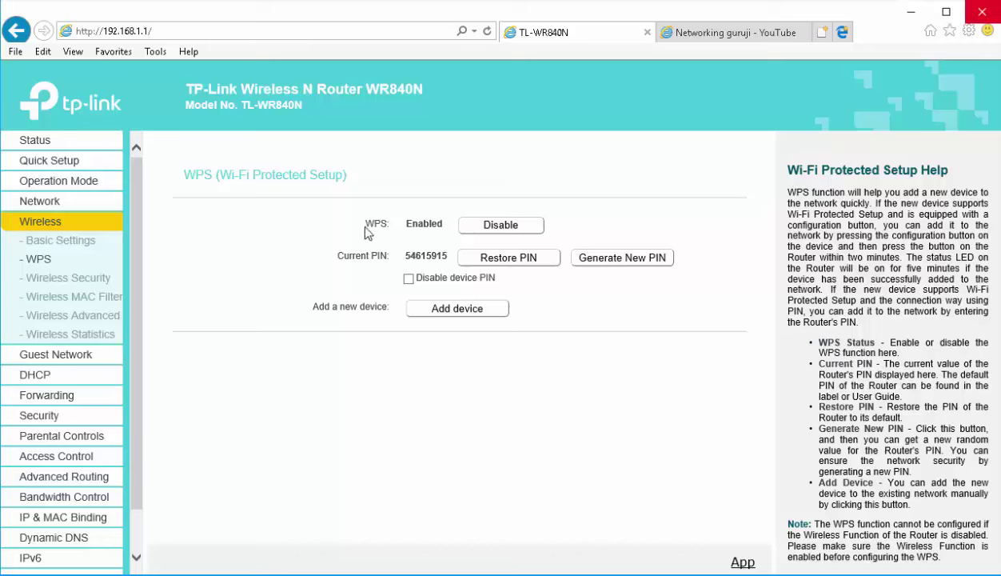
{"action": "left_click_drag", "start_coordinate": [364, 230], "coordinate": [456, 231]}
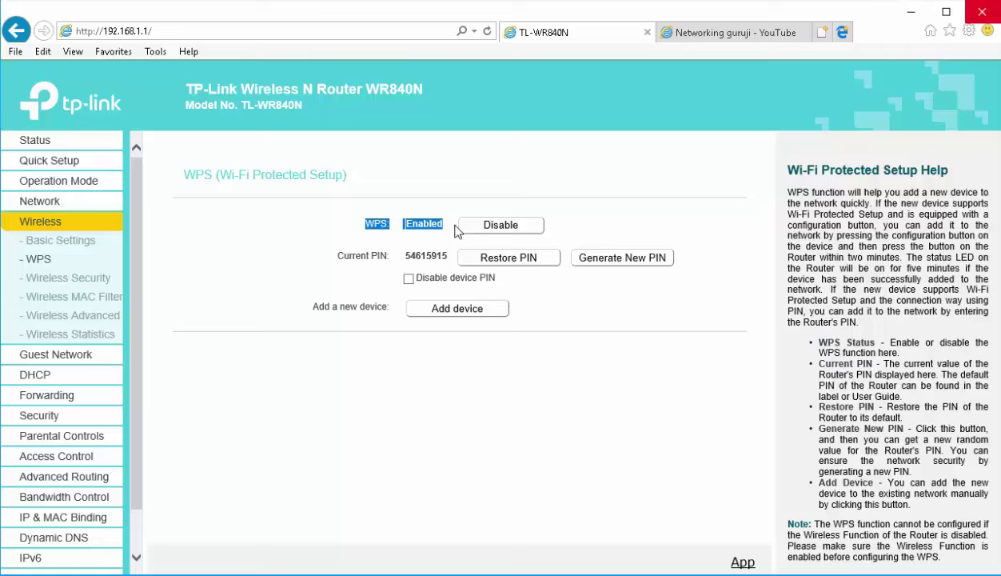
{"action": "left_click", "coordinate": [499, 228]}
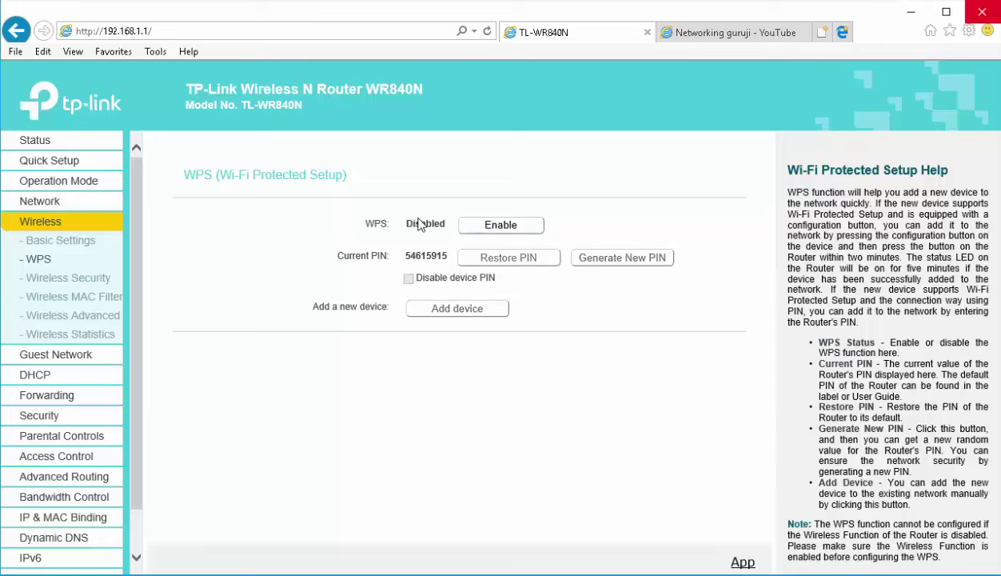
{"action": "double_click", "coordinate": [418, 225]}
Switch the Wireless MAC Filtering rule to Allow and begin a new MAC address entry
{"action": "left_click", "coordinate": [57, 300]}
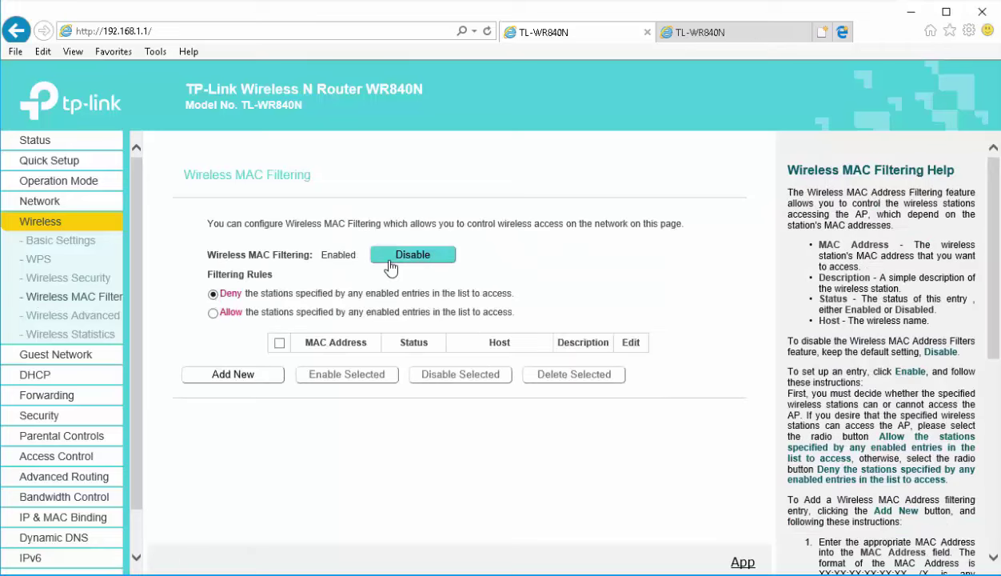
{"action": "left_click", "coordinate": [218, 376]}
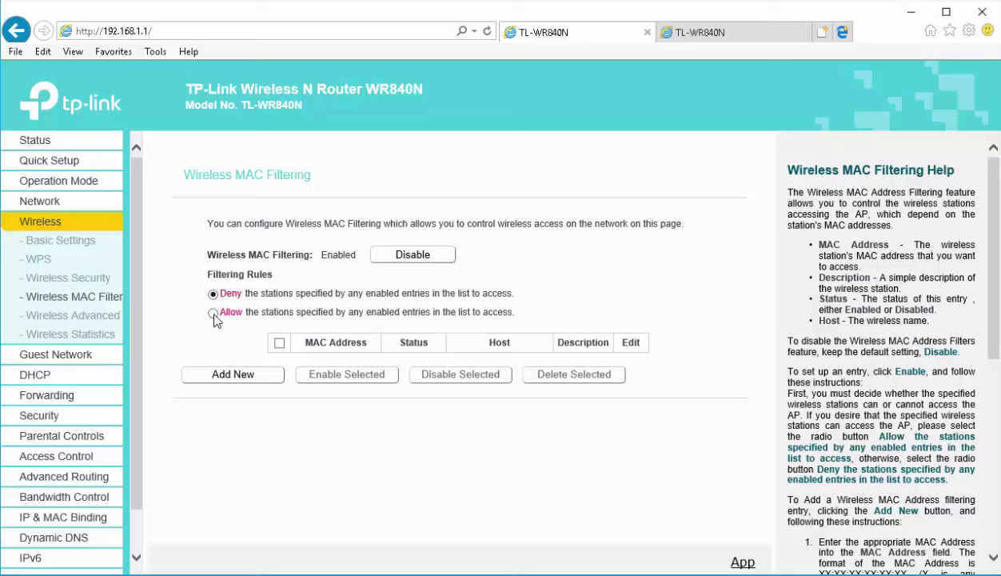
{"action": "left_click", "coordinate": [213, 313]}
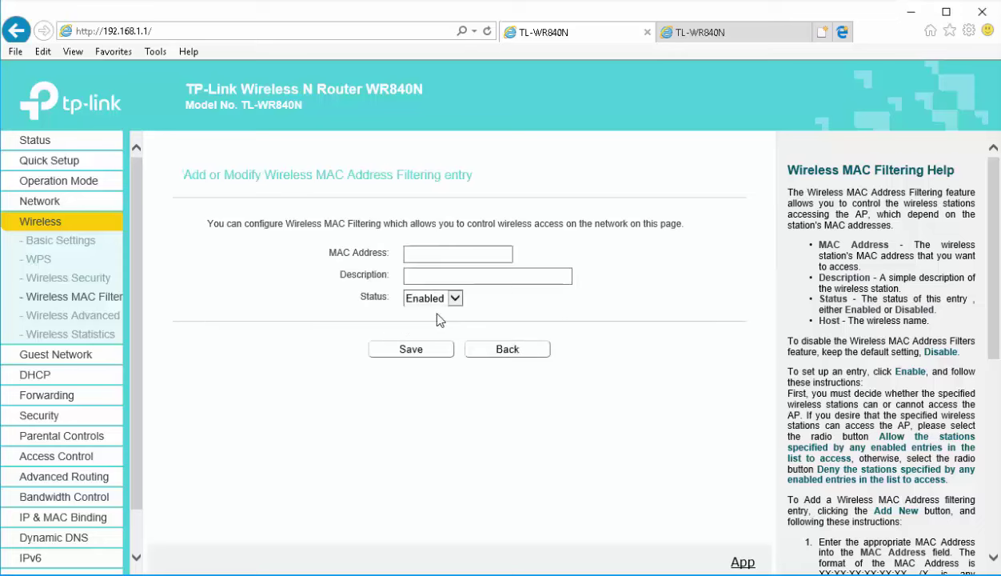
{"action": "left_click", "coordinate": [451, 254]}
{"action": "left_click", "coordinate": [66, 375]}
{"action": "left_click", "coordinate": [68, 300]}
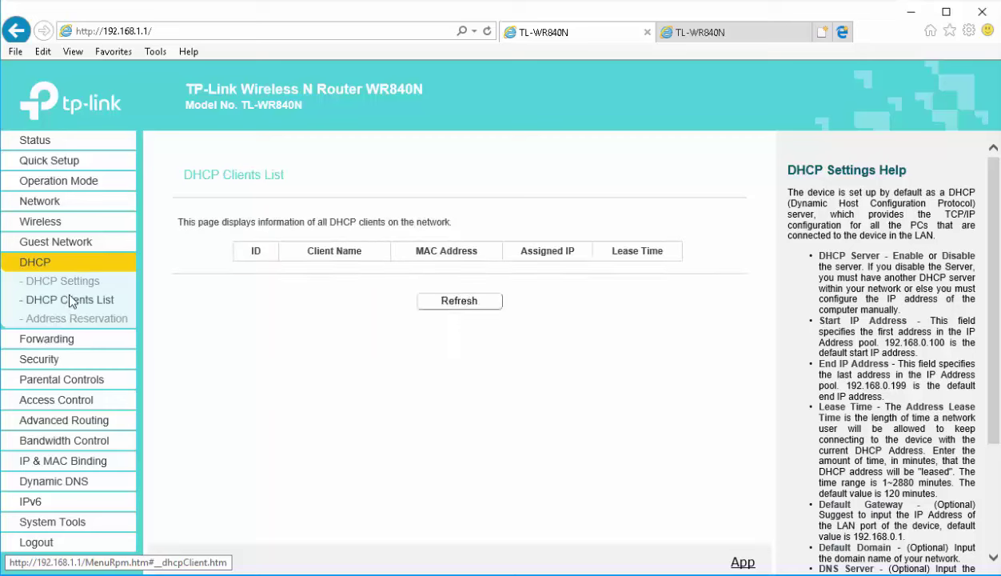
{"action": "double_click", "coordinate": [433, 272]}
{"action": "key", "text": "ctrl+c"}
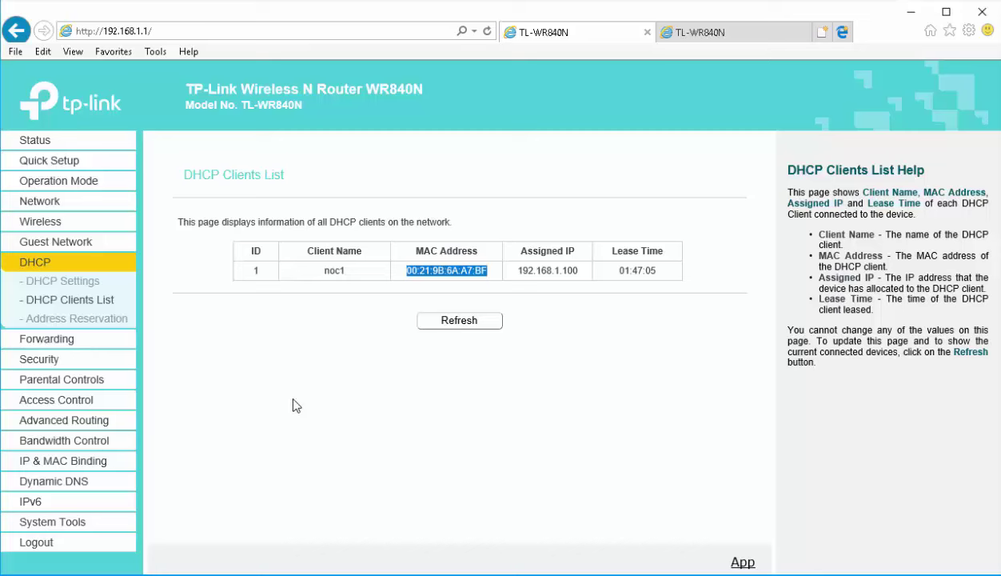
{"action": "left_click", "coordinate": [46, 222]}
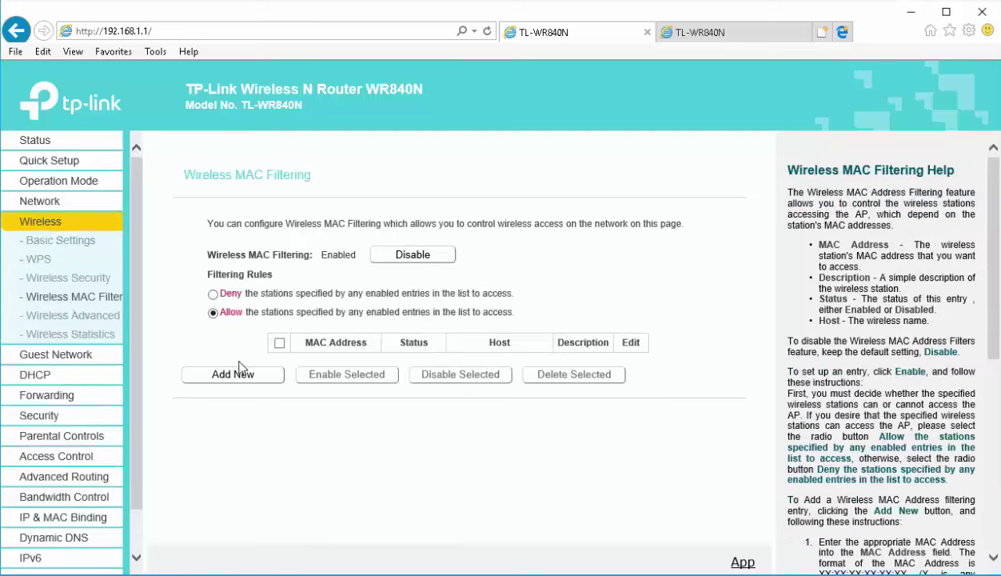
{"action": "left_click", "coordinate": [233, 375]}
{"action": "left_click", "coordinate": [443, 256]}
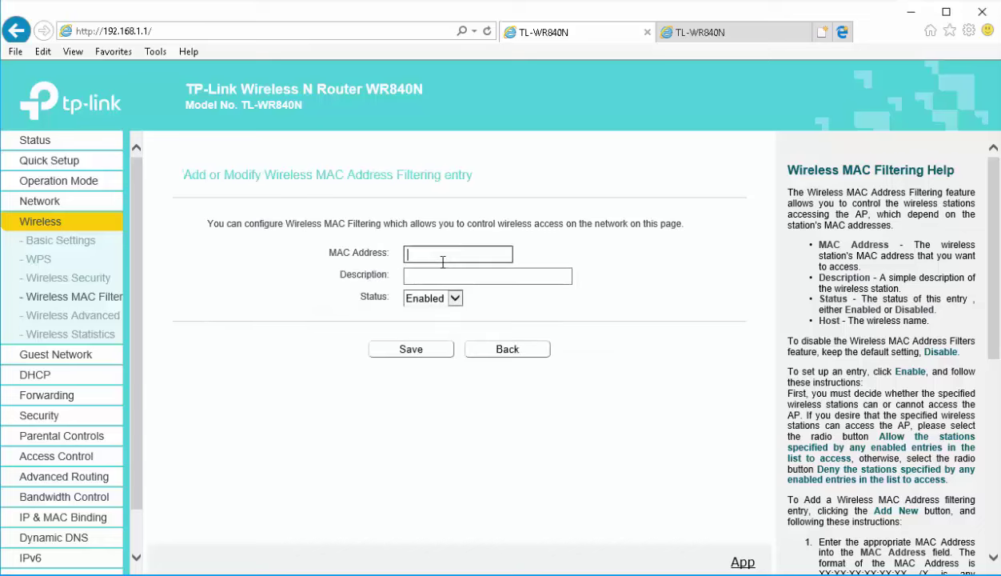
{"action": "key", "text": "ctrl+v"}
{"action": "key", "text": "Tab"}
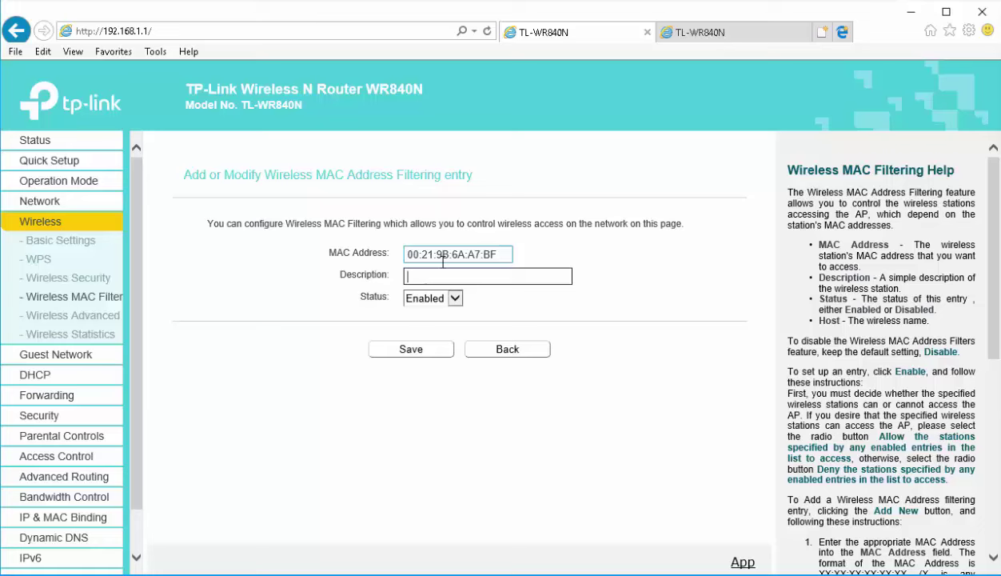
{"action": "type", "text": "comp"}
{"action": "left_click", "coordinate": [433, 353]}
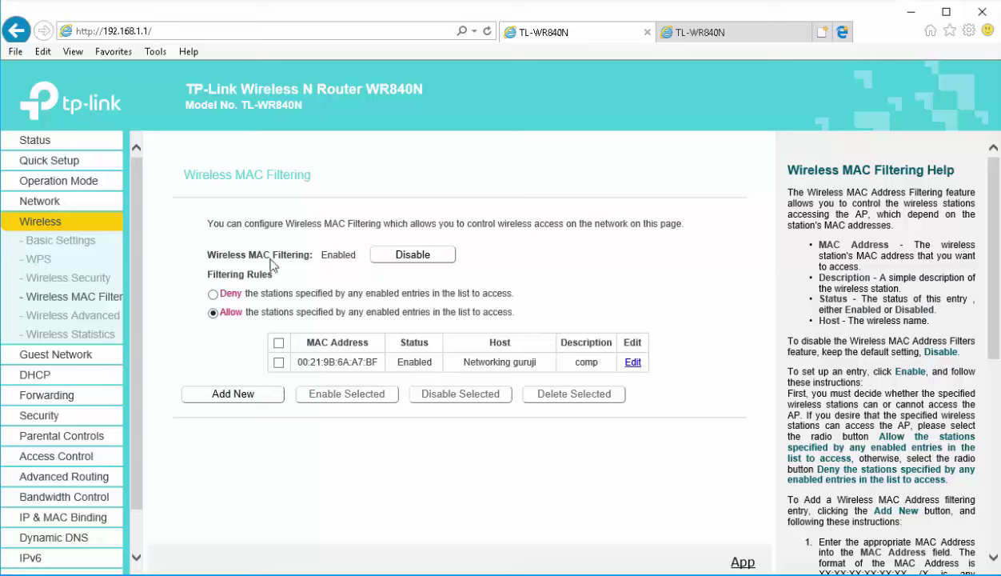
Select all MAC filtering entries for removal and reload the Wireless MAC Filtering page
{"action": "left_click_drag", "start_coordinate": [264, 249], "coordinate": [358, 254]}
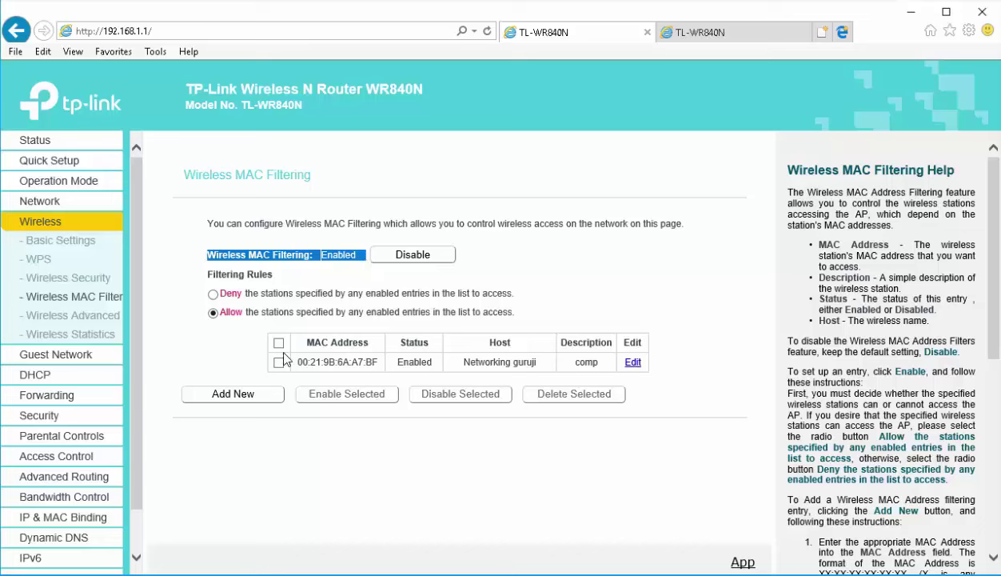
{"action": "left_click", "coordinate": [279, 342]}
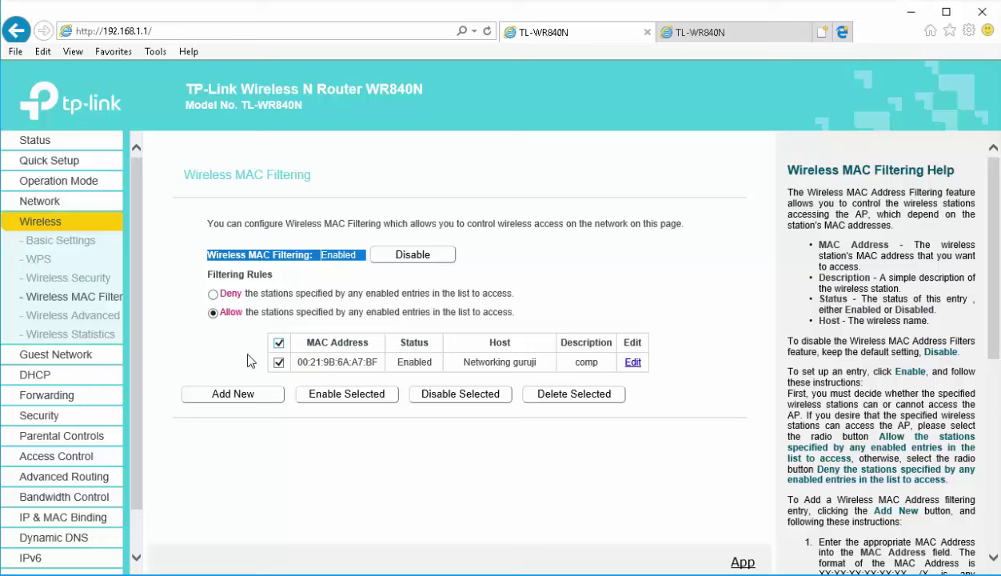
{"action": "left_click", "coordinate": [75, 301]}
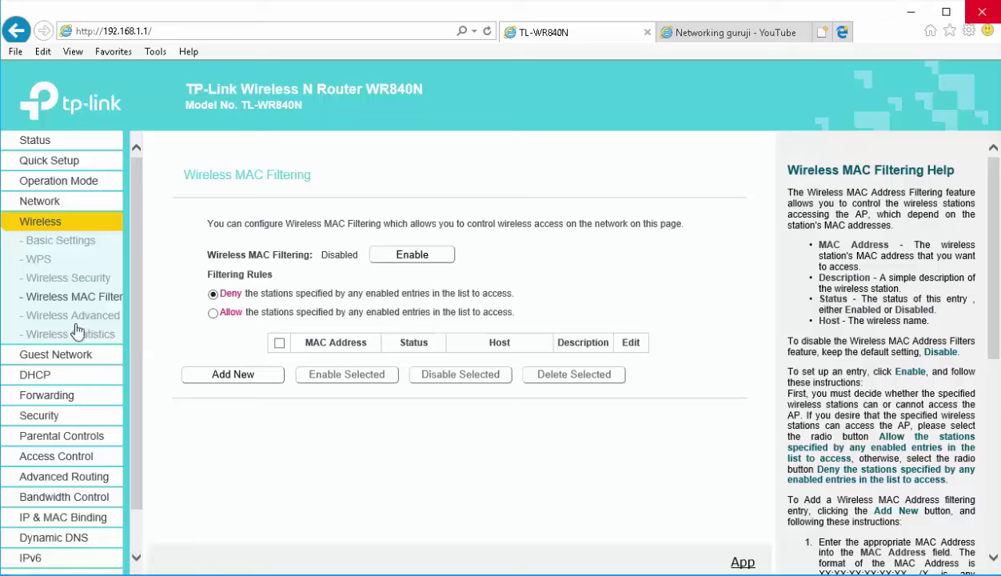
On Guest Network, allow guests to access the local network and keep guest isolation disabled
{"action": "left_click", "coordinate": [42, 383]}
{"action": "left_click", "coordinate": [67, 246]}
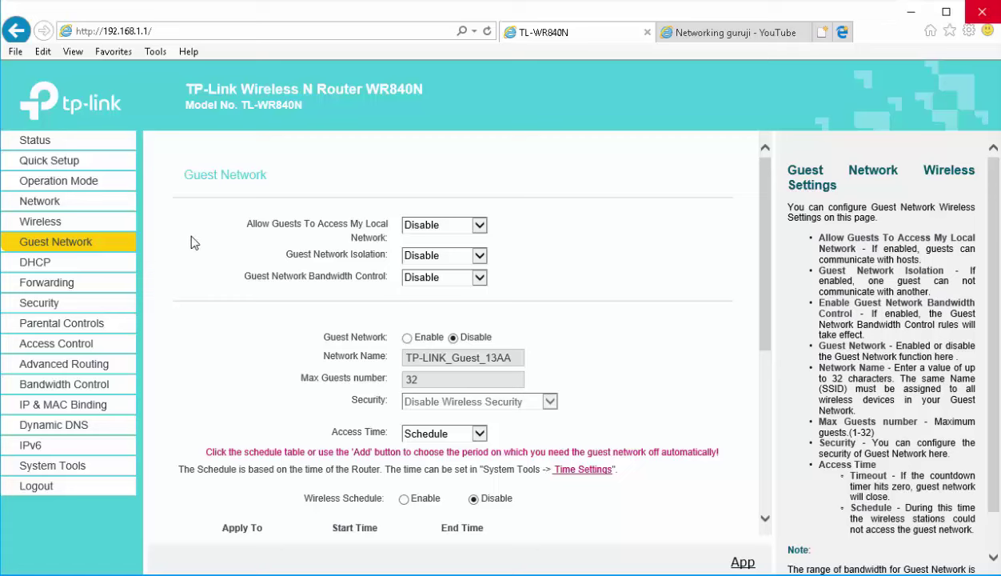
{"action": "left_click", "coordinate": [475, 227]}
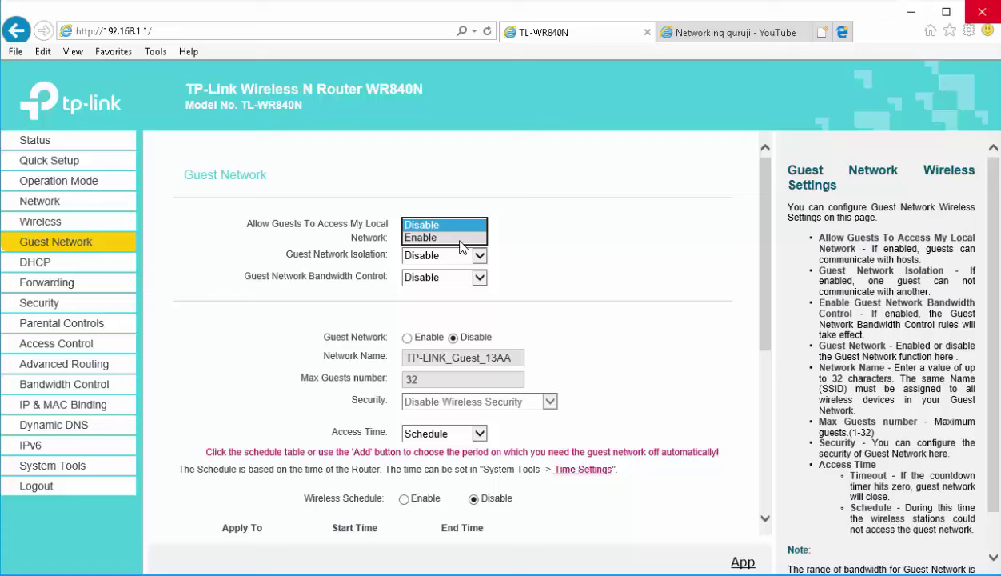
{"action": "left_click", "coordinate": [457, 237]}
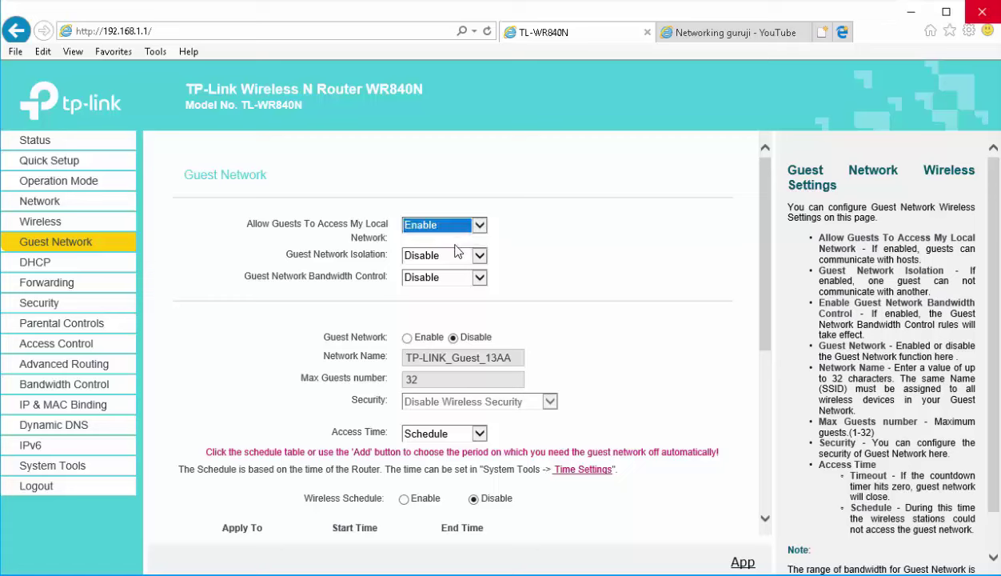
{"action": "left_click", "coordinate": [446, 254]}
{"action": "left_click", "coordinate": [496, 274]}
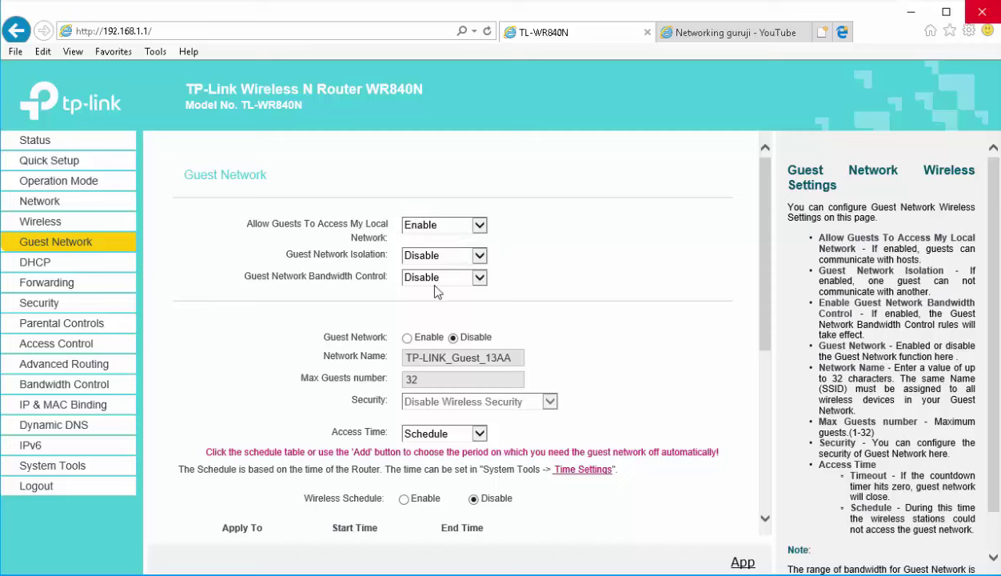
Enable the guest network with WPA/WPA2 - Personal security and a guest wireless password
{"action": "left_click", "coordinate": [407, 338]}
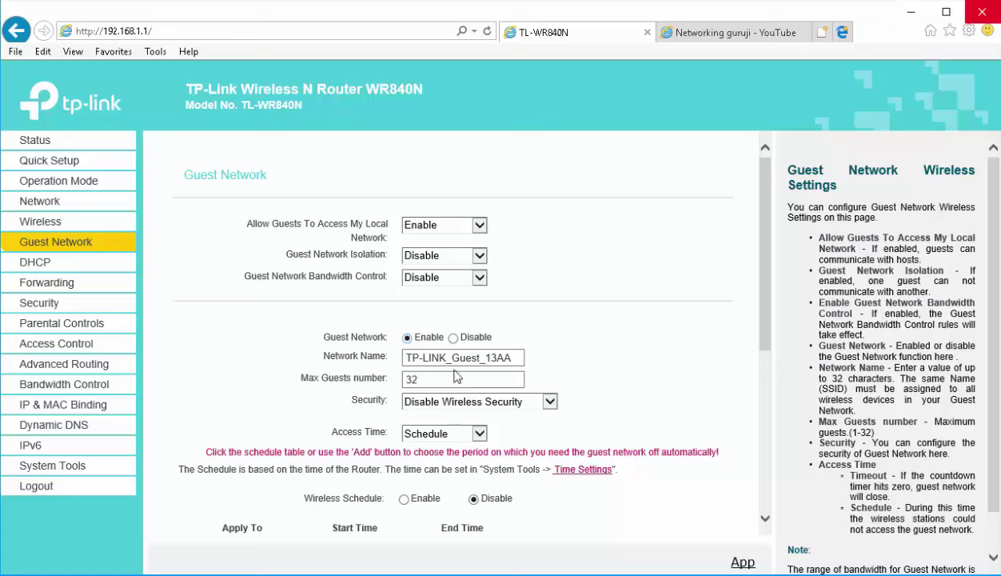
{"action": "left_click", "coordinate": [516, 359]}
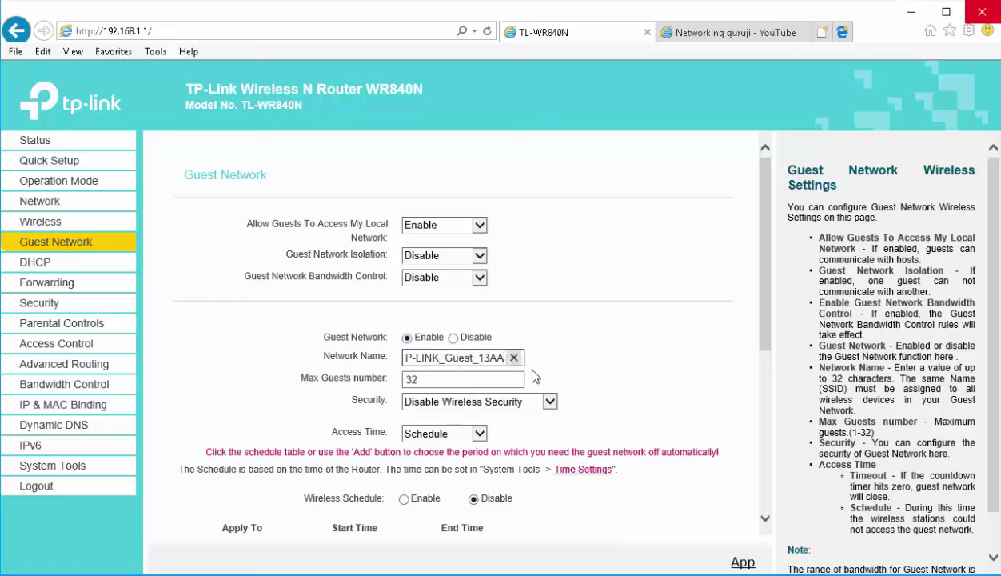
{"action": "left_click", "coordinate": [548, 330]}
{"action": "left_click", "coordinate": [480, 409]}
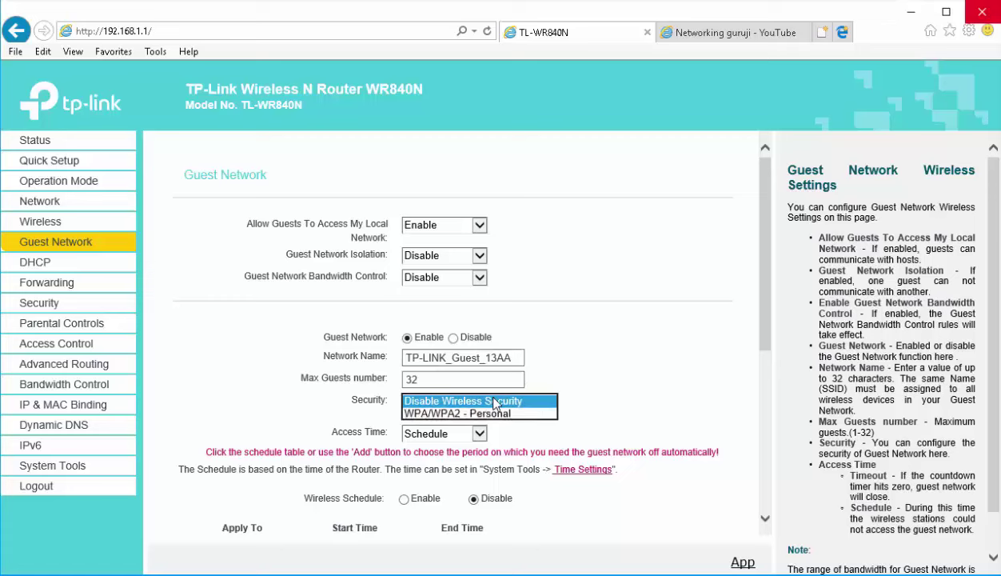
{"action": "left_click", "coordinate": [457, 425]}
{"action": "left_click", "coordinate": [441, 464]}
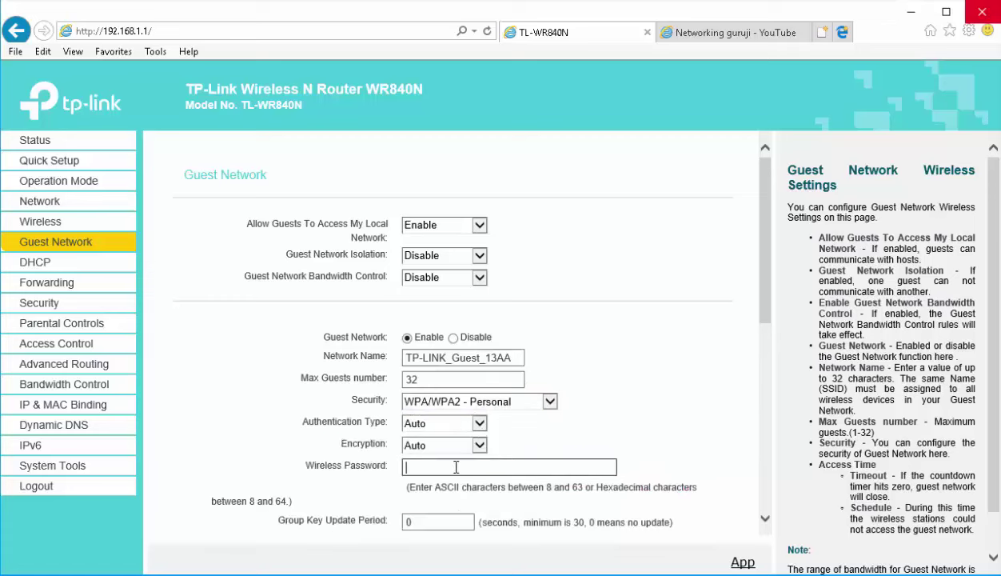
{"action": "type", "text": "12345678"}
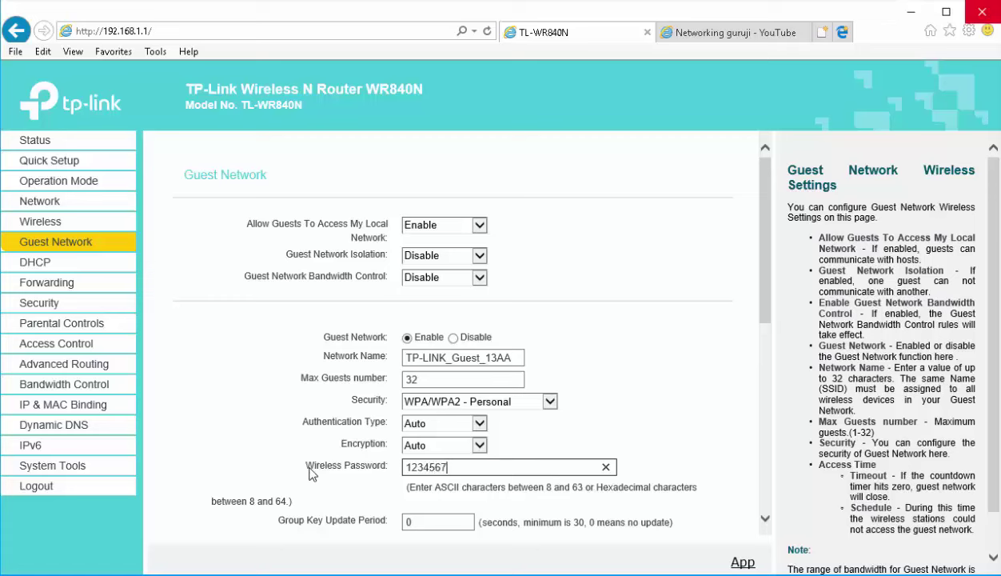
{"action": "left_click", "coordinate": [274, 463]}
{"action": "scroll", "coordinate": [304, 456], "scroll_direction": "down", "scroll_amount": 3}
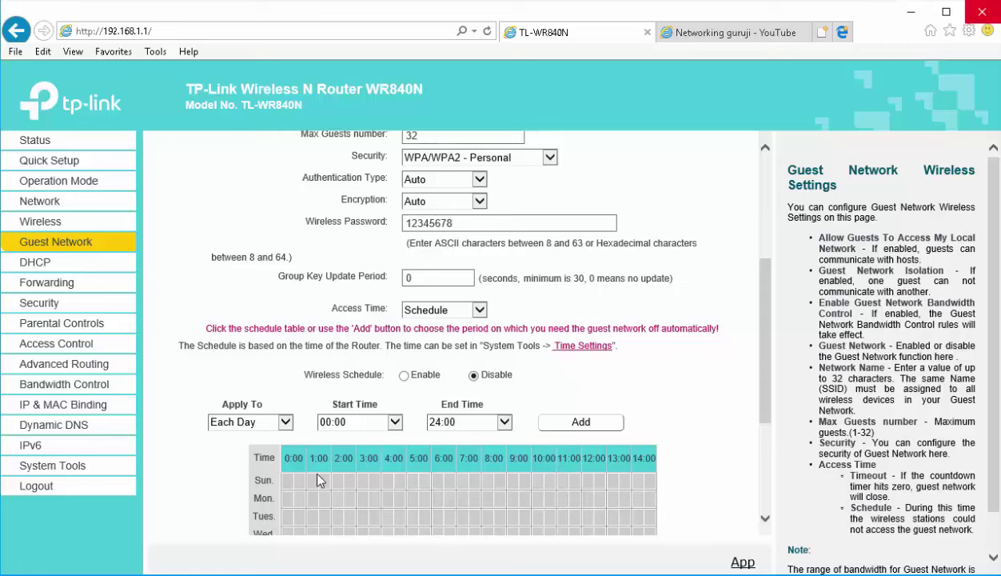
Mark Sunday from 6:00 to 8:00 in the guest access schedule grid
{"action": "scroll", "coordinate": [318, 480], "scroll_direction": "down", "scroll_amount": 3}
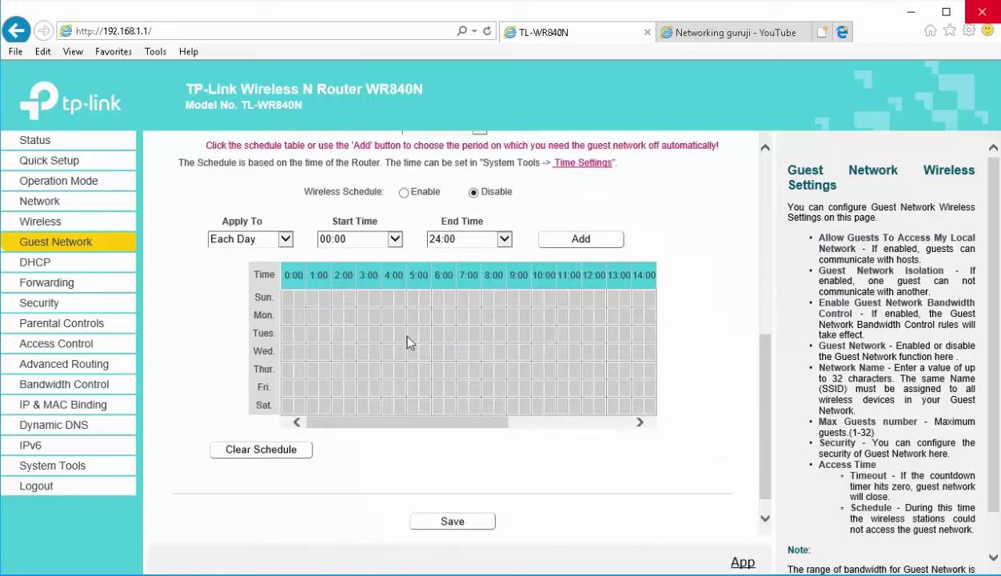
{"action": "left_click", "coordinate": [438, 298]}
{"action": "left_click_drag", "start_coordinate": [480, 302], "coordinate": [501, 302]}
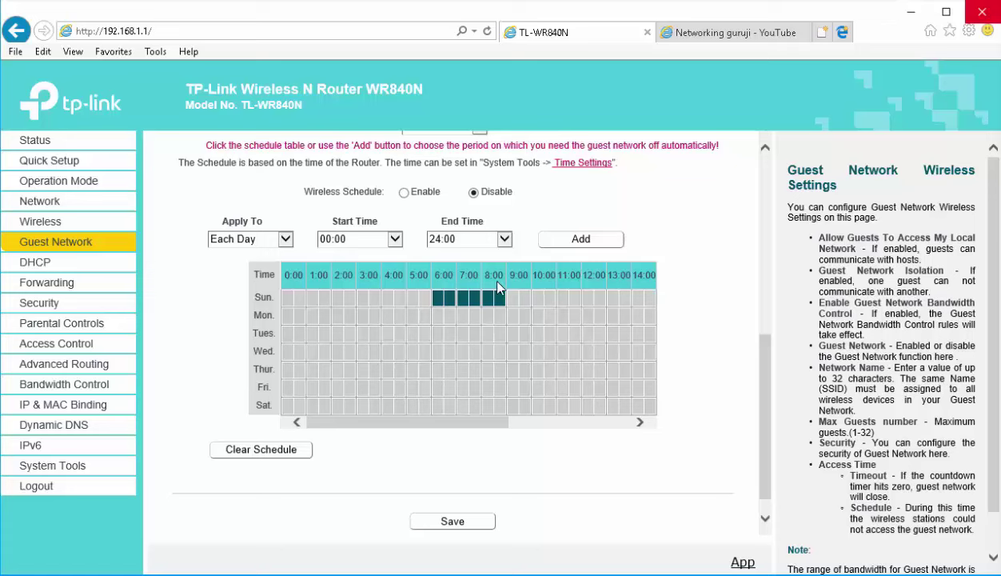
{"action": "scroll", "coordinate": [414, 387], "scroll_direction": "up", "scroll_amount": 1}
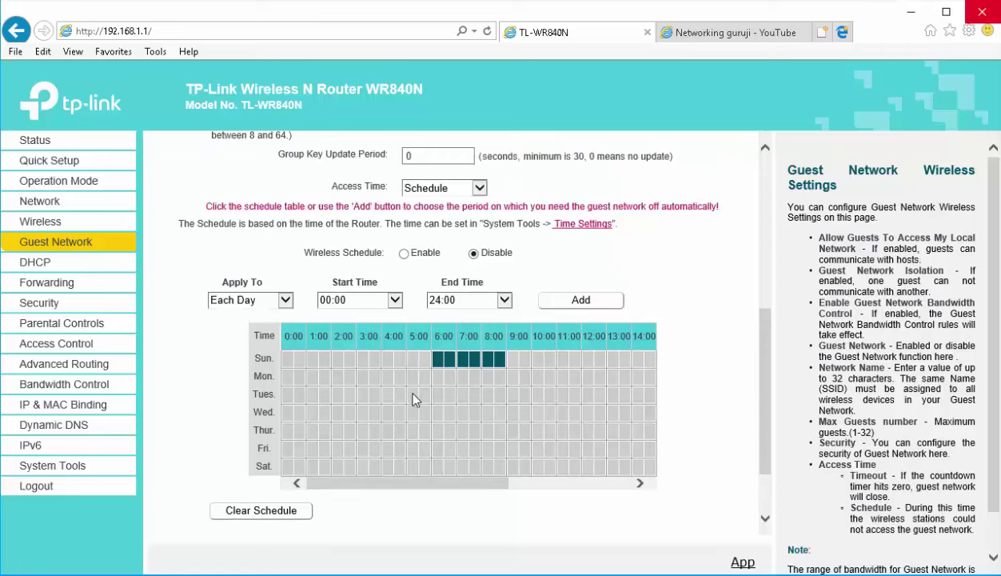
{"action": "scroll", "coordinate": [414, 400], "scroll_direction": "up", "scroll_amount": 1}
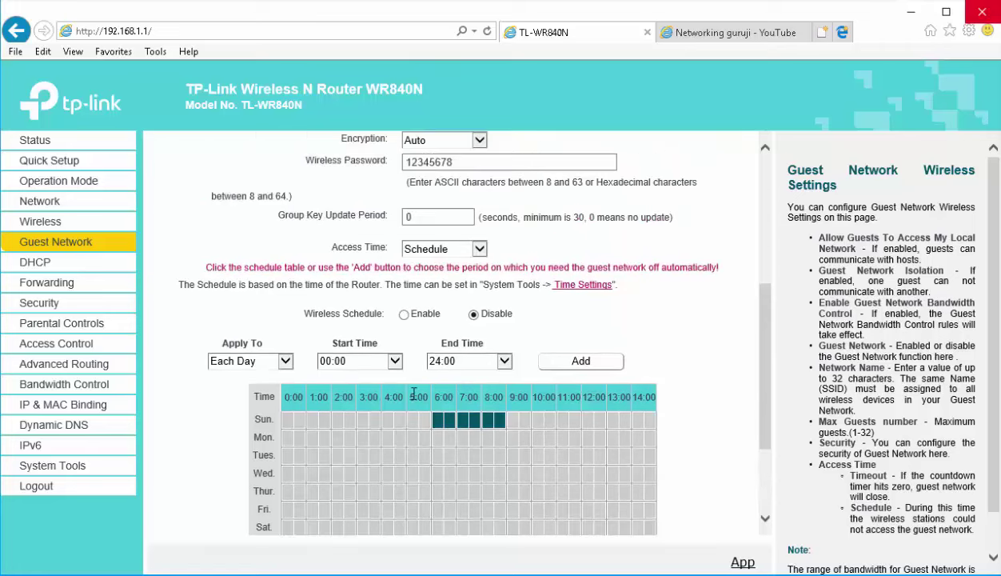
{"action": "scroll", "coordinate": [416, 400], "scroll_direction": "down", "scroll_amount": 1}
{"action": "scroll", "coordinate": [414, 400], "scroll_direction": "up", "scroll_amount": 3}
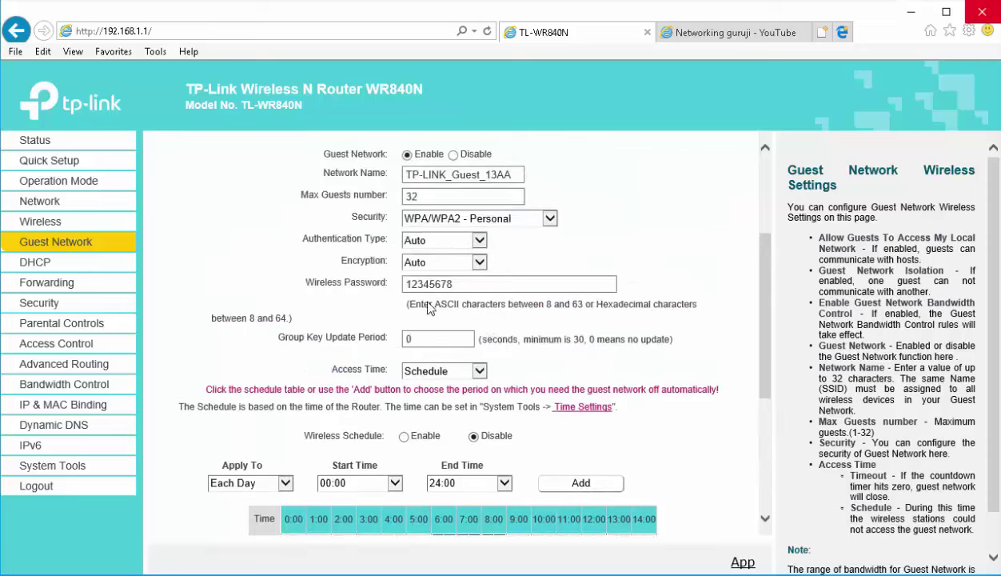
{"action": "scroll", "coordinate": [423, 302], "scroll_direction": "up", "scroll_amount": 3}
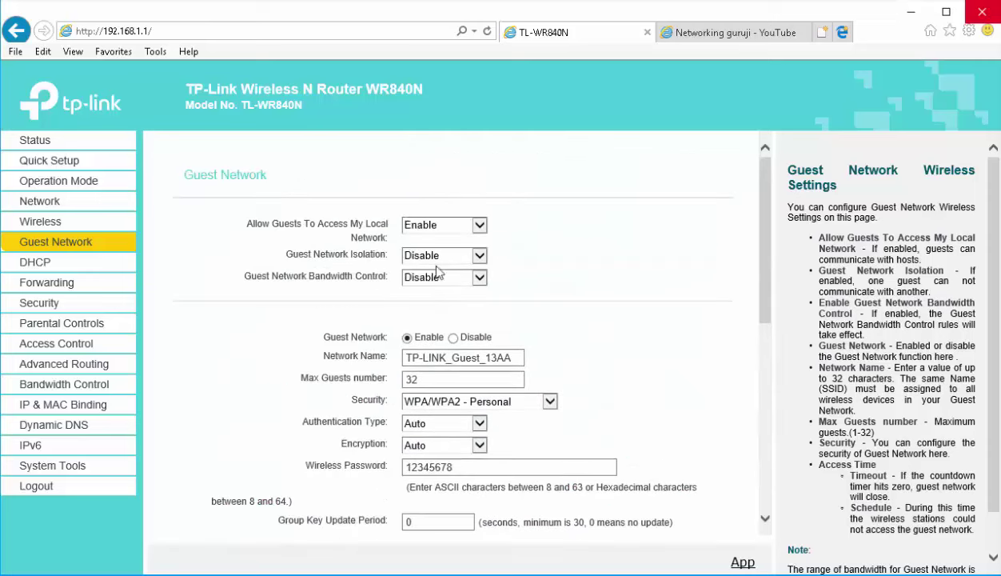
{"action": "left_click", "coordinate": [48, 264]}
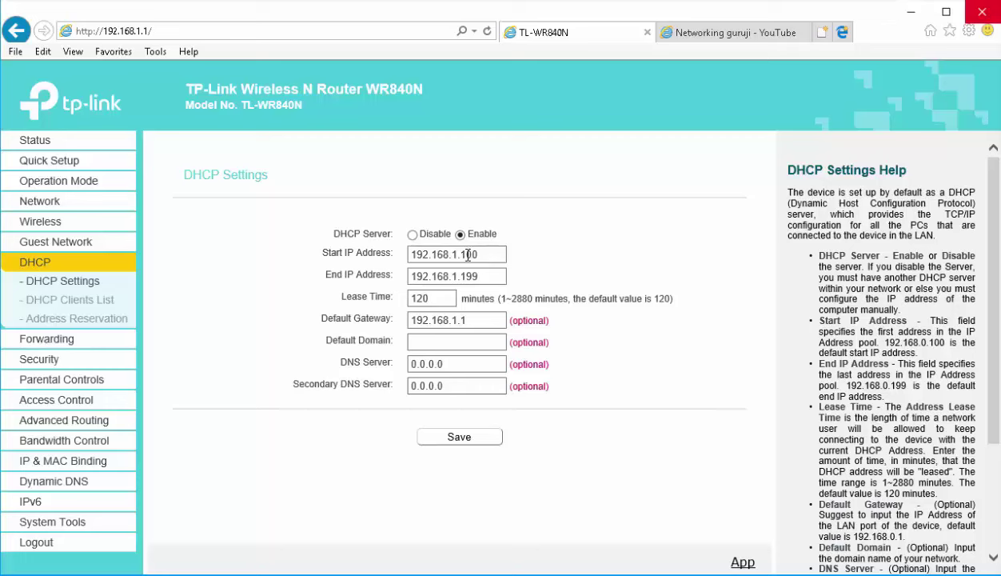
Change the DHCP Start IP from 192.168.1.100 to 192.168.1.2, End IP from 192.168.1.199 to 192.168.1.254, and save
{"action": "left_click_drag", "start_coordinate": [312, 251], "coordinate": [548, 285]}
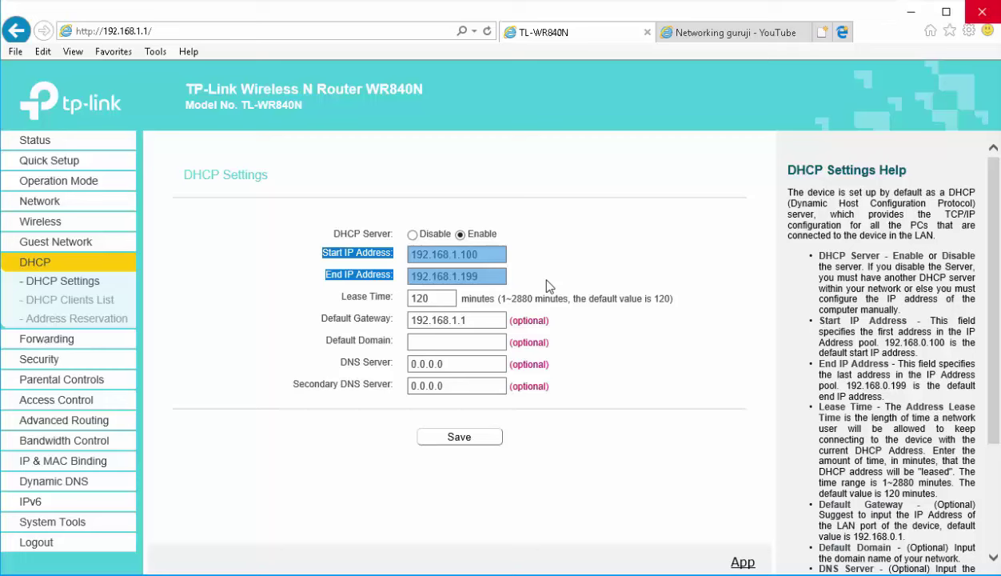
{"action": "left_click", "coordinate": [466, 262]}
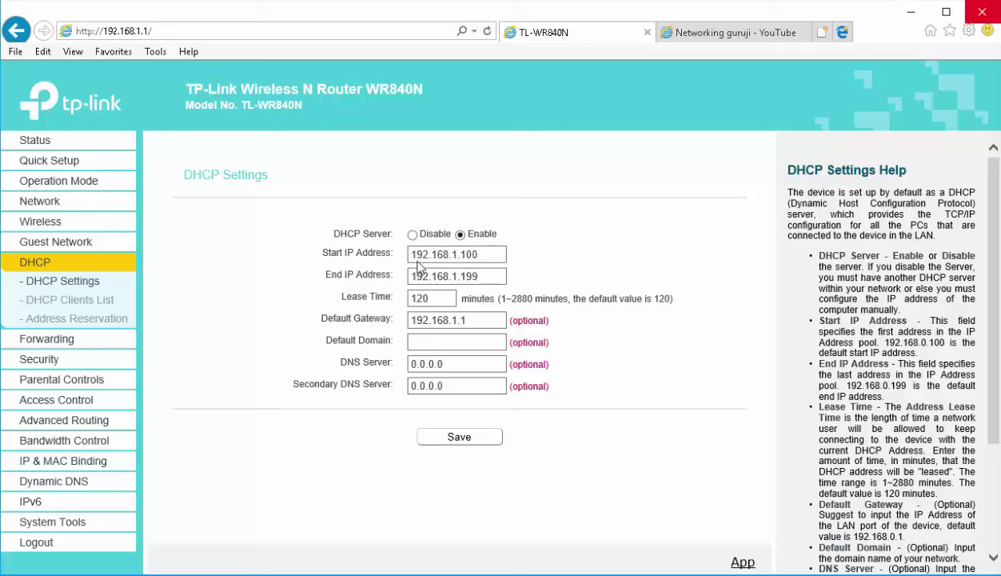
{"action": "left_click_drag", "start_coordinate": [480, 254], "coordinate": [408, 255]}
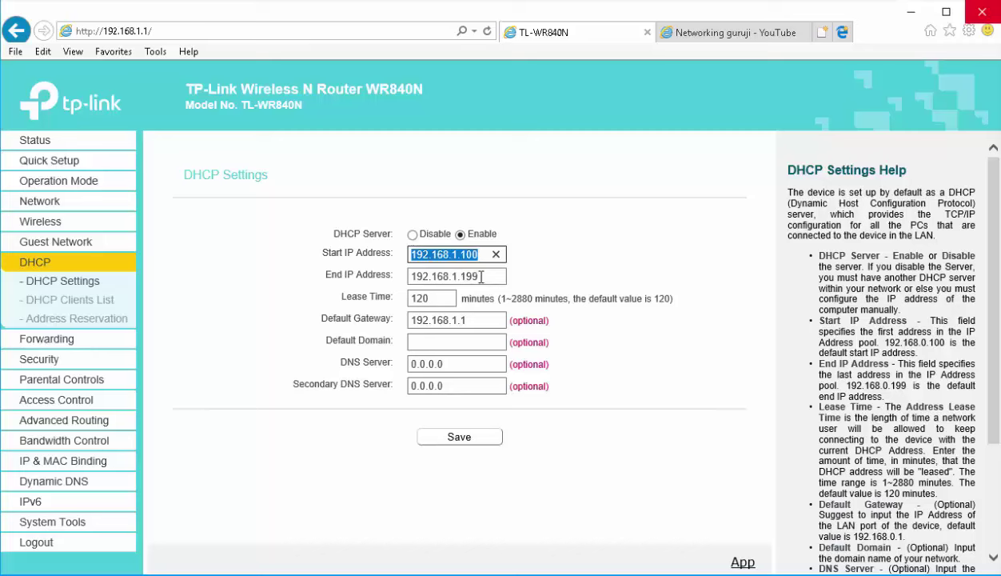
{"action": "left_click_drag", "start_coordinate": [478, 277], "coordinate": [461, 276]}
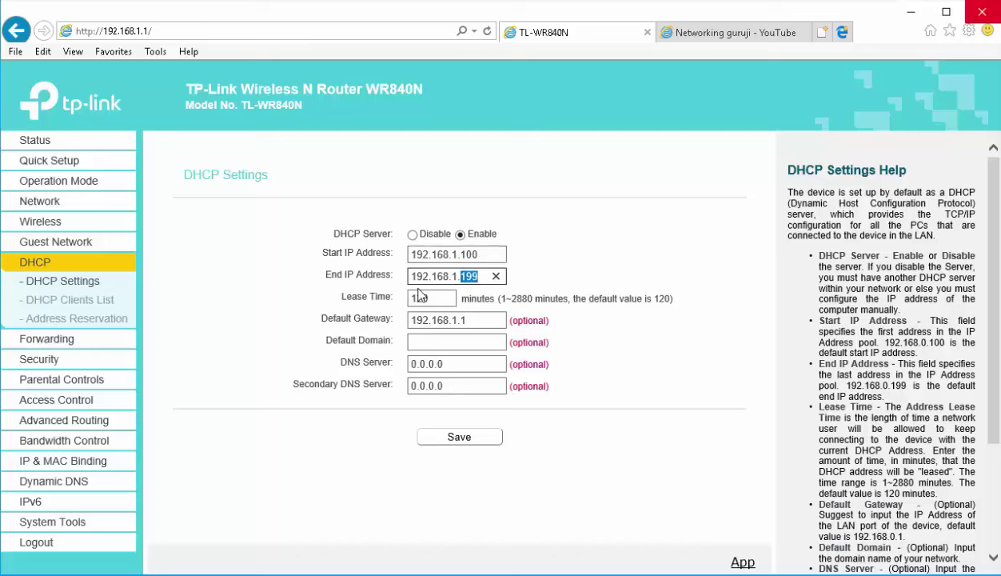
{"action": "left_click", "coordinate": [463, 255]}
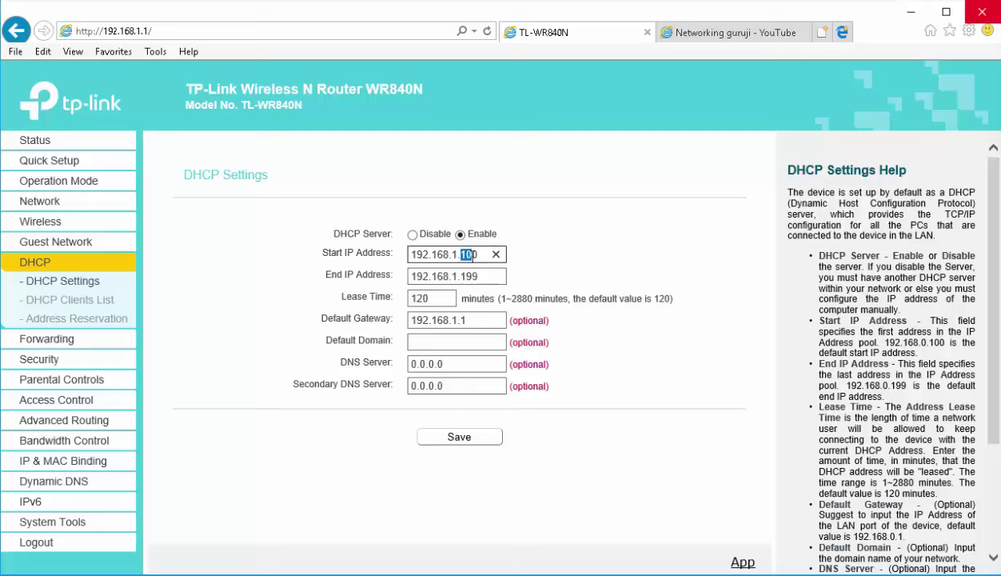
{"action": "left_click_drag", "start_coordinate": [458, 255], "coordinate": [478, 254]}
{"action": "type", "text": "2"}
{"action": "left_click_drag", "start_coordinate": [461, 276], "coordinate": [483, 282]}
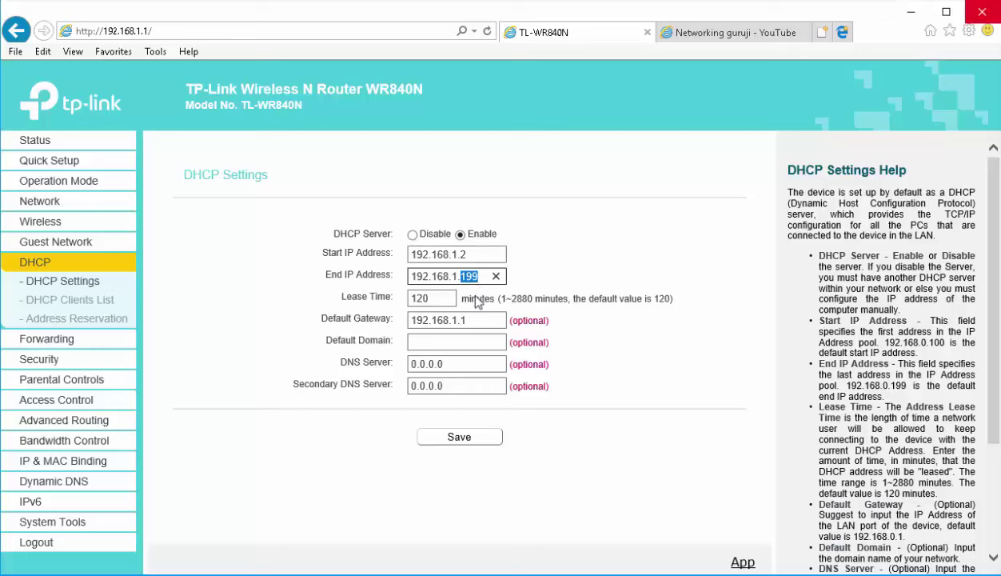
{"action": "type", "text": "254"}
{"action": "left_click", "coordinate": [450, 444]}
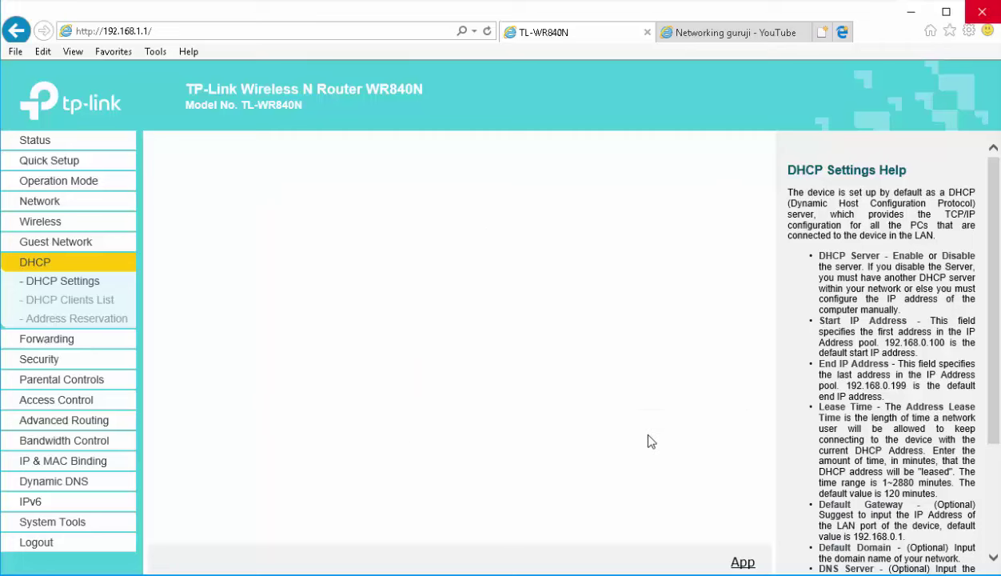
Review the DHCP Clients List, then go to the still-empty Address Reservation page
{"action": "left_click", "coordinate": [44, 308]}
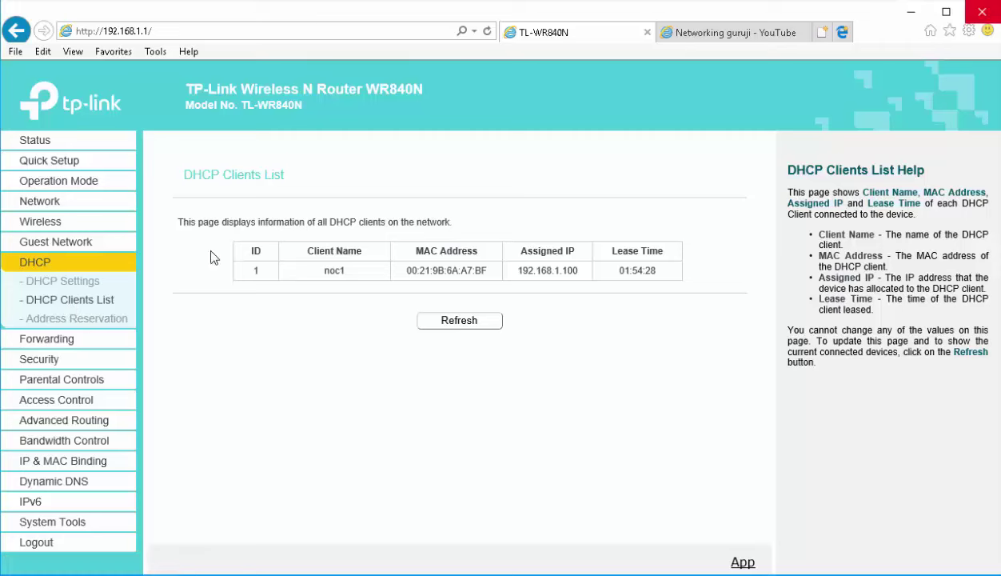
{"action": "left_click", "coordinate": [108, 320]}
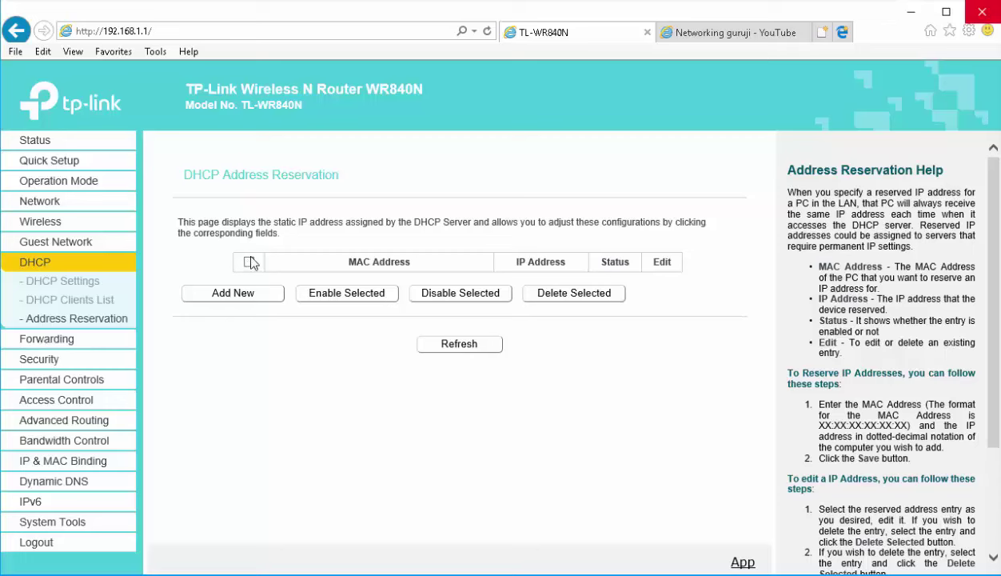
Begin a new address reservation entry, visiting the MAC and IP fields and setting Status to Enabled
{"action": "left_click", "coordinate": [247, 297]}
{"action": "left_click", "coordinate": [442, 256]}
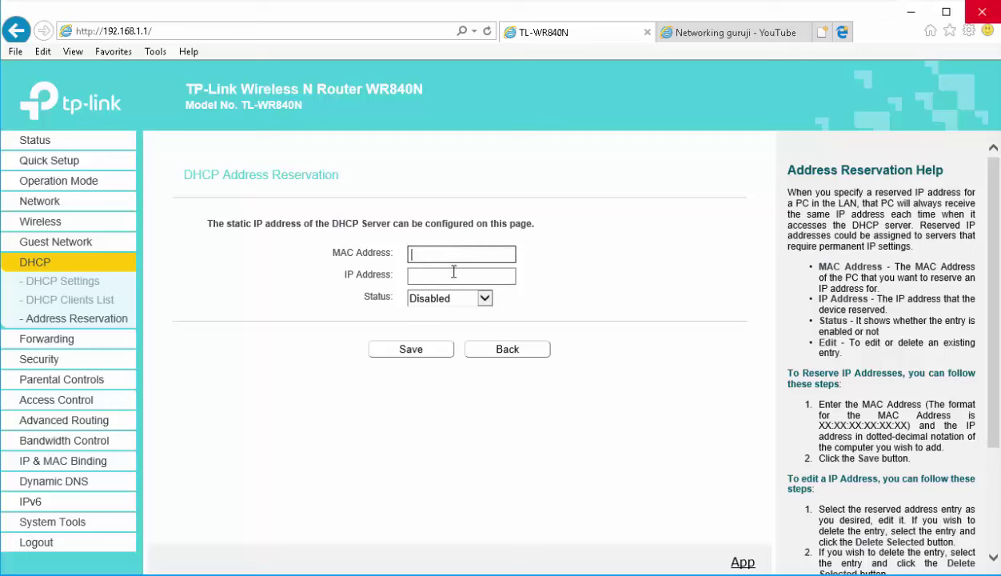
{"action": "left_click", "coordinate": [455, 275]}
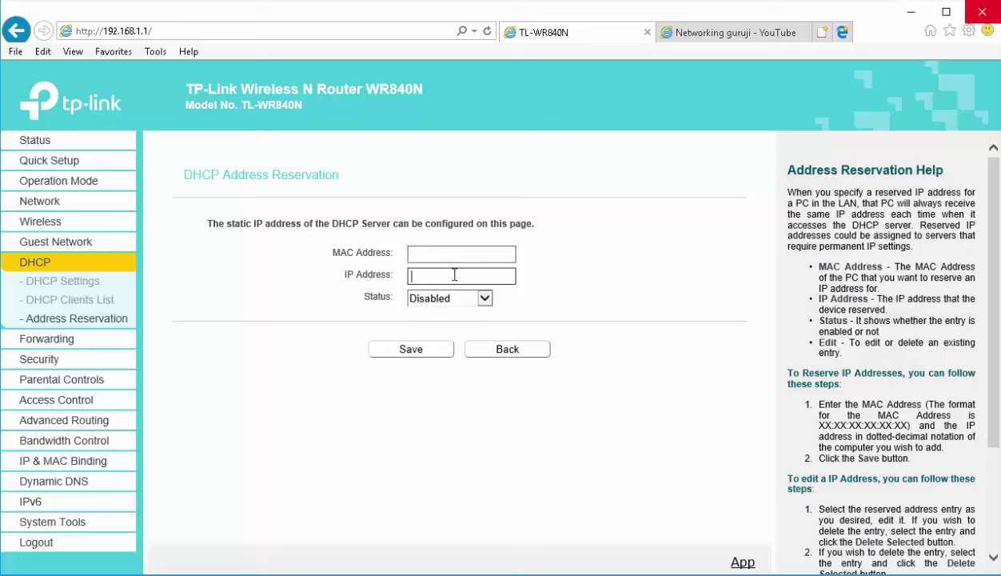
{"action": "left_click", "coordinate": [464, 304]}
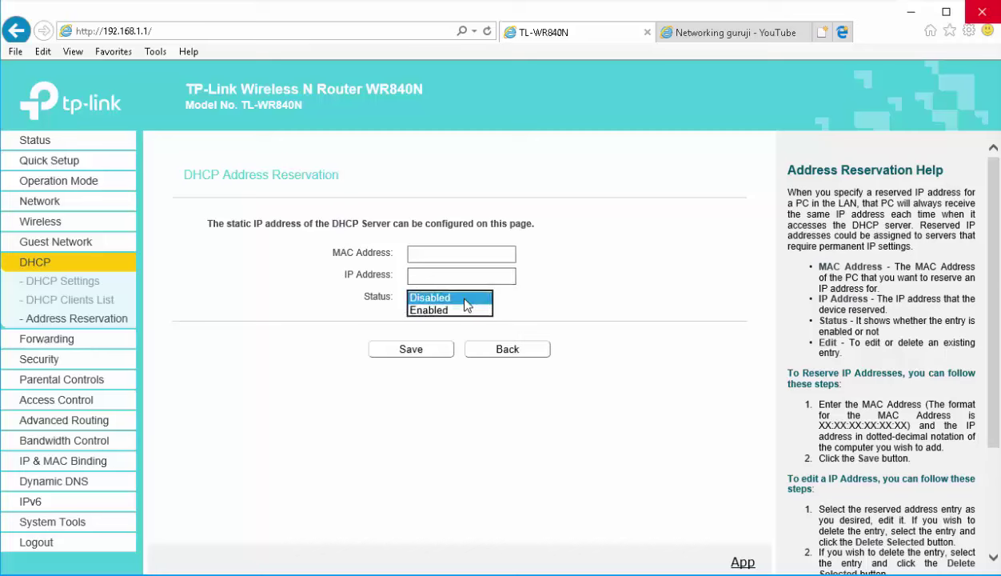
{"action": "left_click", "coordinate": [465, 311]}
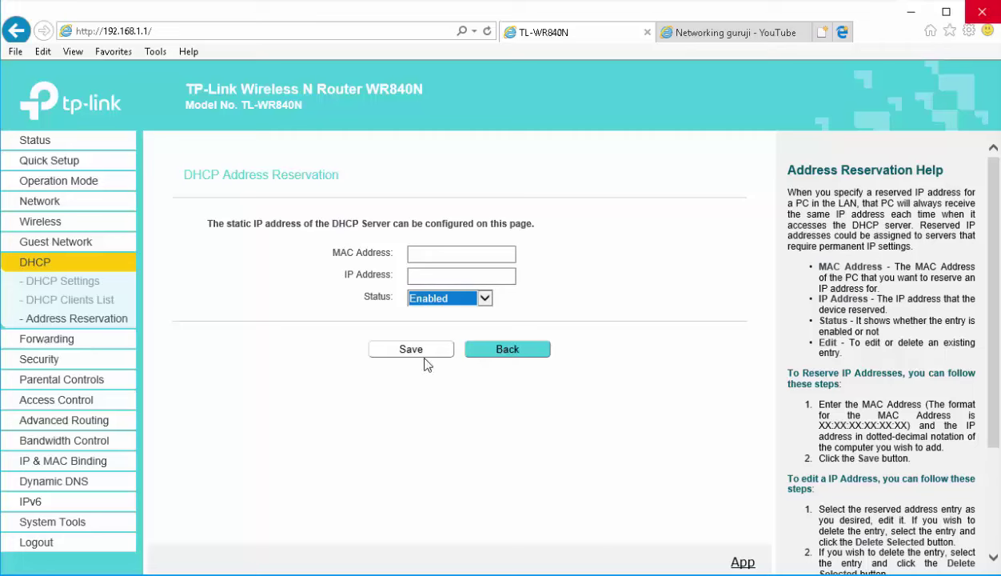
In the DHCP Clients List, select the first client's MAC address 00:21:9B:6A:A7:BF
{"action": "left_click", "coordinate": [79, 302]}
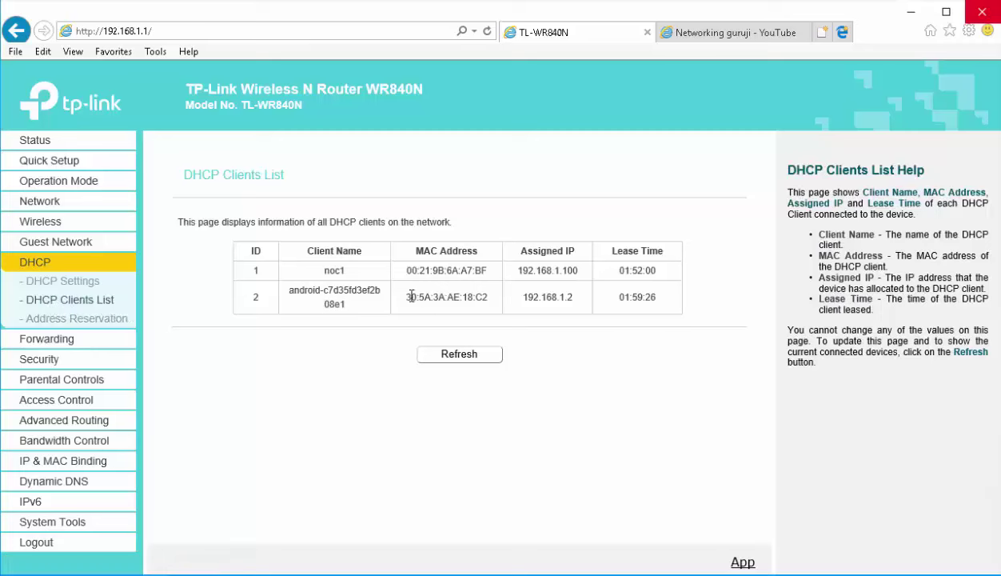
{"action": "left_click_drag", "start_coordinate": [406, 270], "coordinate": [491, 269]}
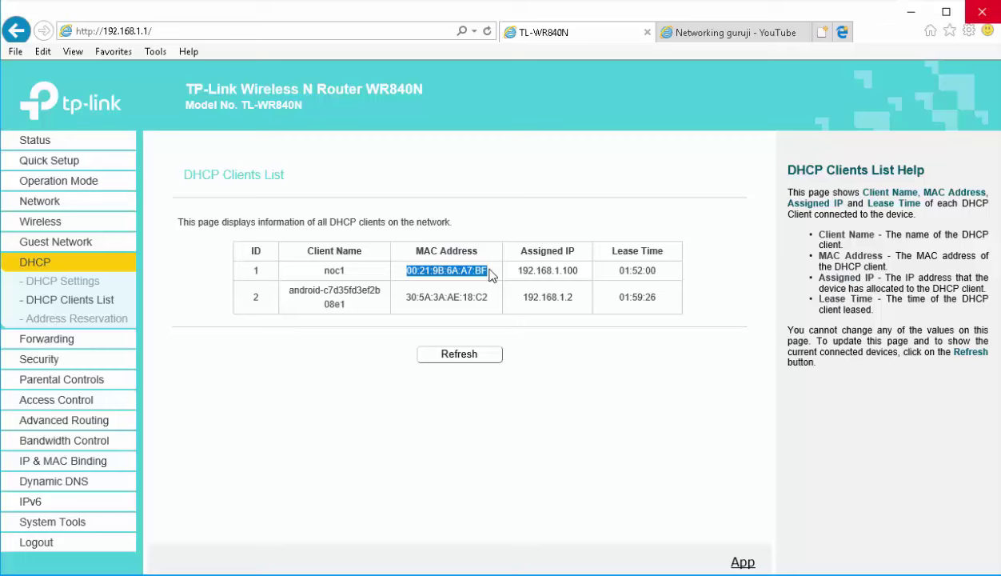
{"action": "left_click_drag", "start_coordinate": [432, 270], "coordinate": [444, 272]}
{"action": "triple_click", "coordinate": [444, 272]}
Add and save an enabled reservation of 192.168.1.25 for the pasted MAC 00:21:9B:6A:A7:BF
{"action": "left_click", "coordinate": [92, 323]}
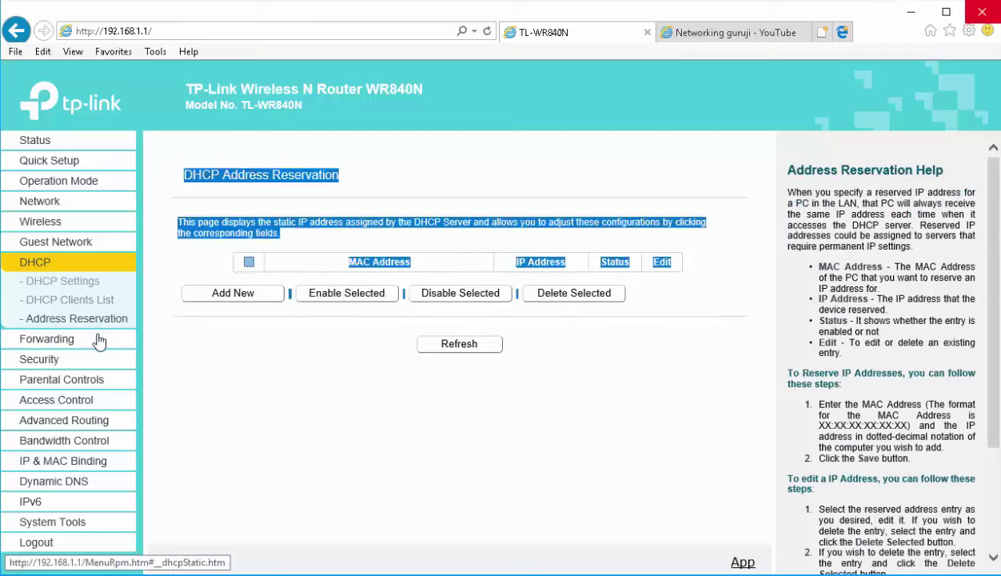
{"action": "left_click", "coordinate": [240, 297]}
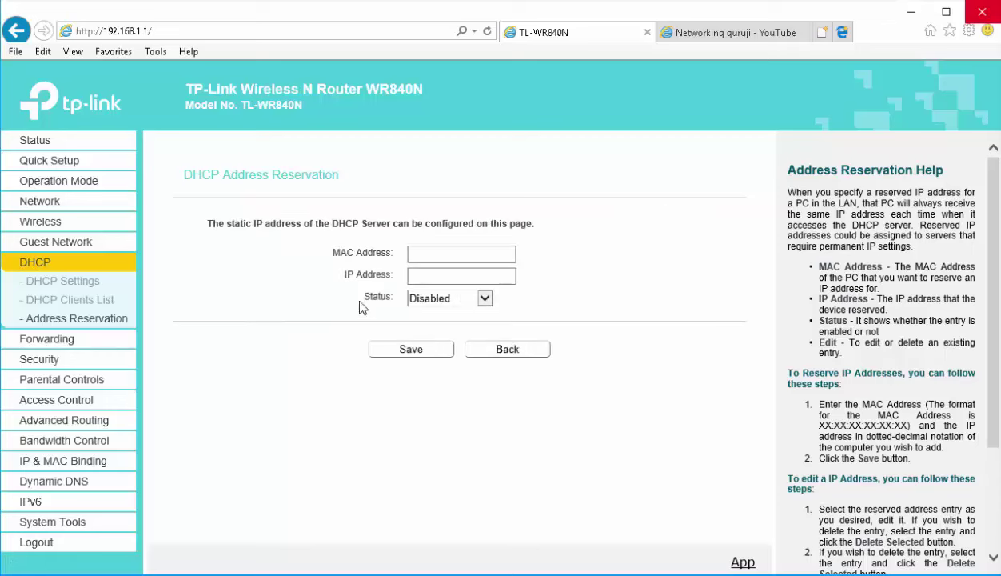
{"action": "left_click", "coordinate": [452, 261]}
{"action": "key", "text": "ctrl+v"}
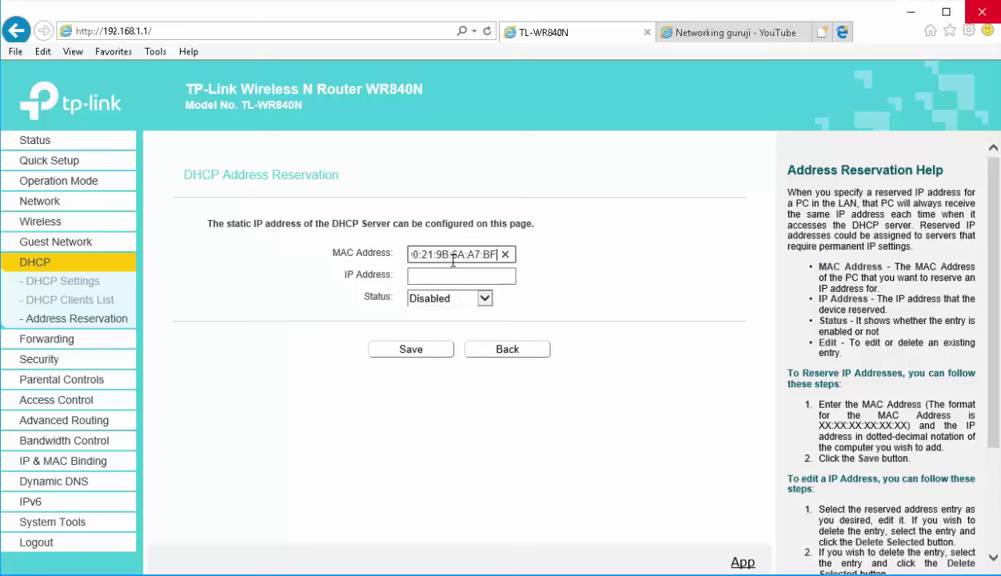
{"action": "left_click", "coordinate": [456, 275]}
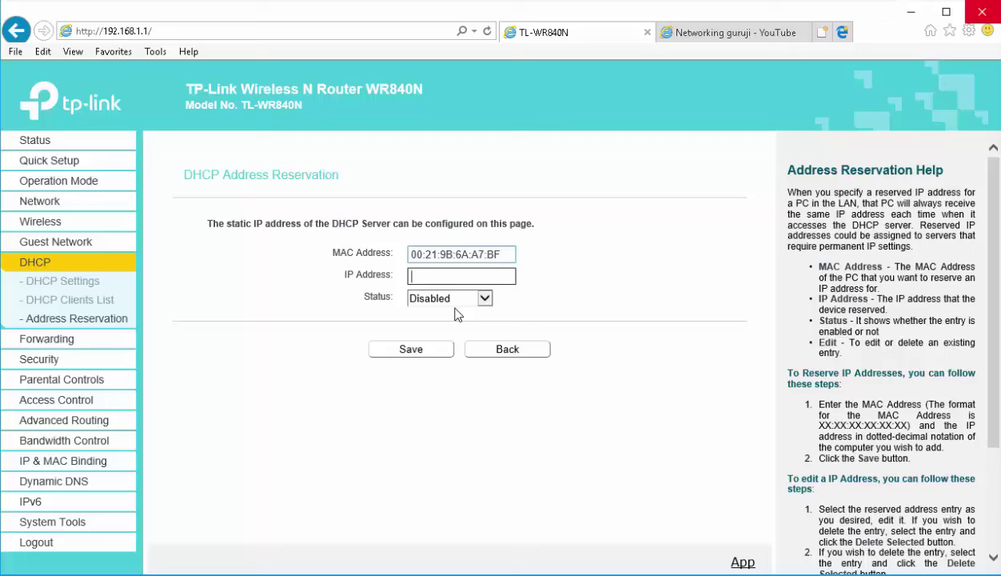
{"action": "type", "text": "192.168.1.25"}
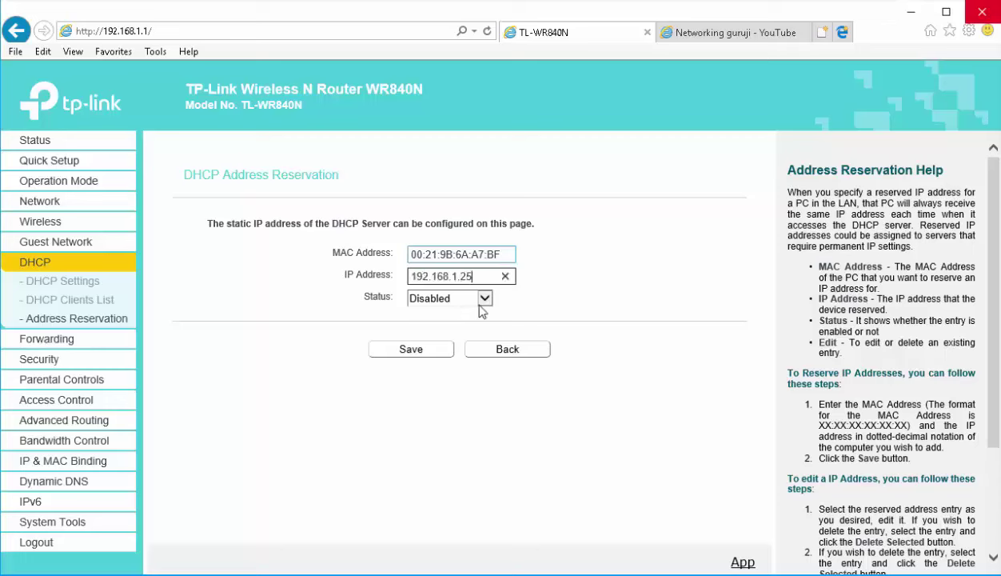
{"action": "left_click", "coordinate": [483, 299]}
{"action": "left_click", "coordinate": [475, 312]}
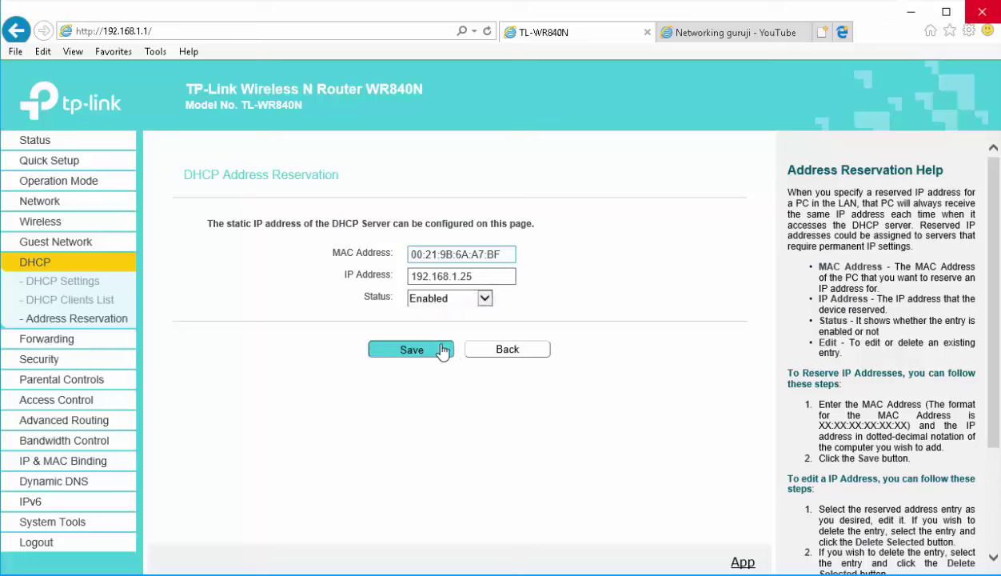
{"action": "left_click", "coordinate": [443, 350]}
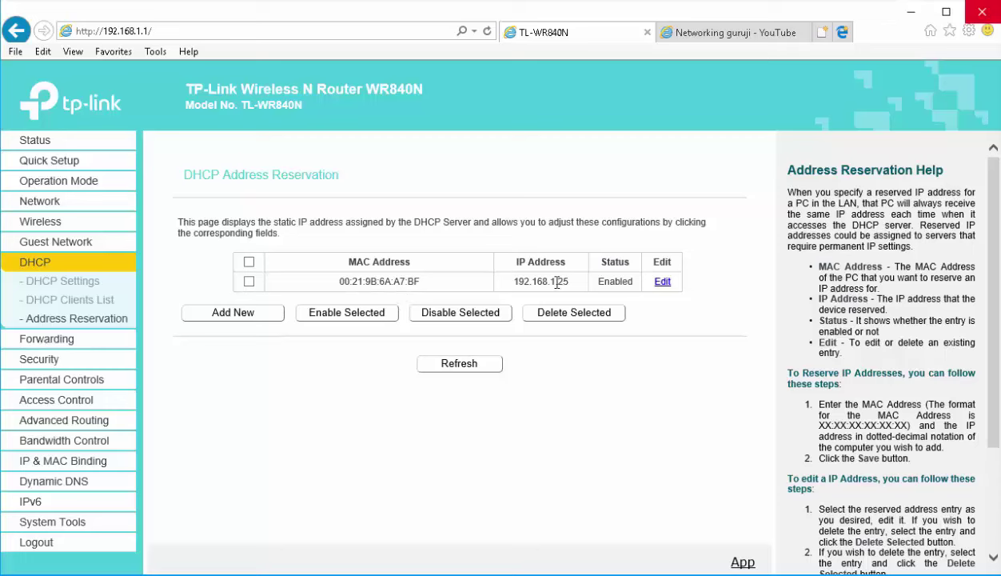
Delete the 192.168.1.25 reservation entry, leaving the reservation list empty
{"action": "left_click_drag", "start_coordinate": [570, 282], "coordinate": [508, 283]}
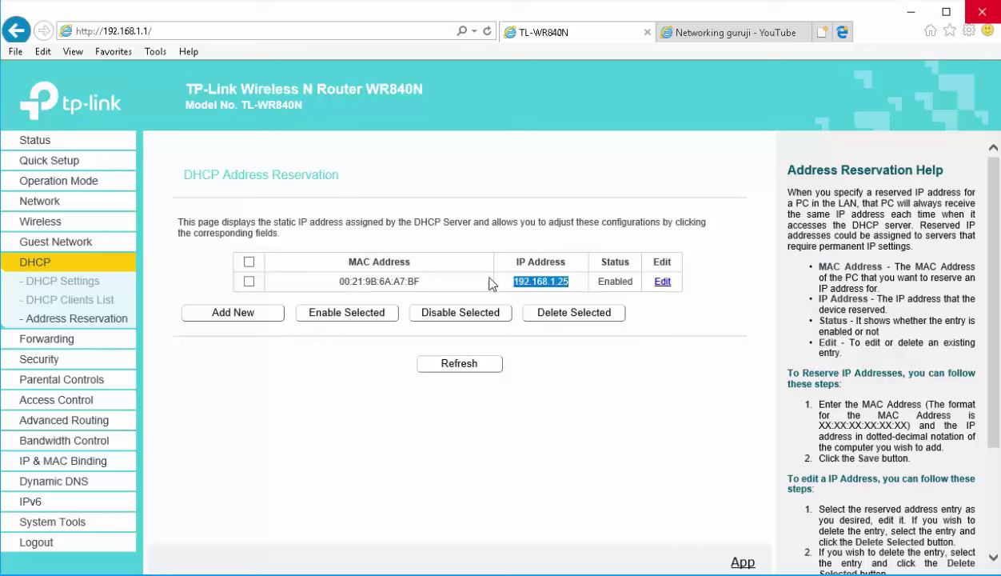
{"action": "left_click", "coordinate": [253, 284]}
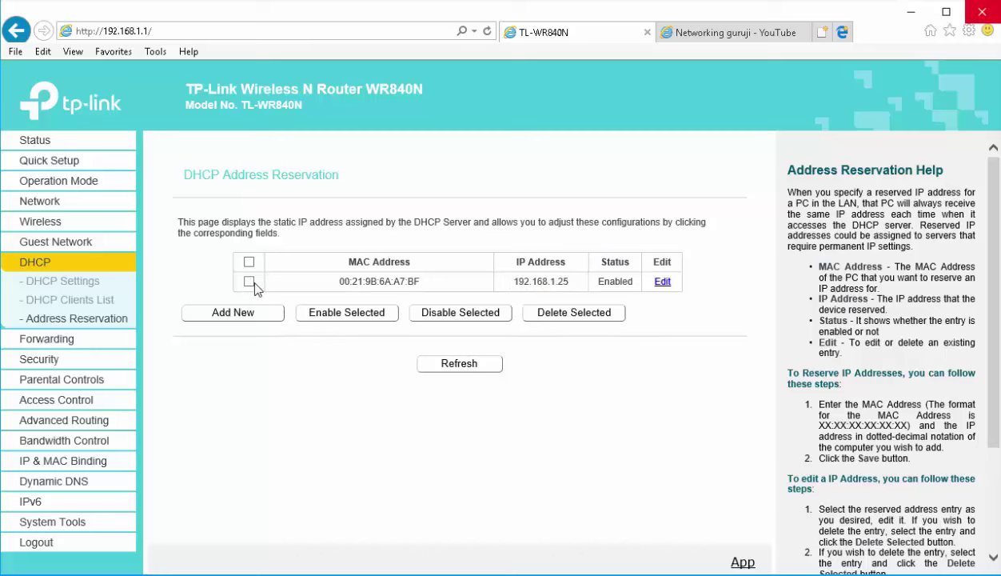
{"action": "left_click", "coordinate": [581, 317]}
{"action": "left_click", "coordinate": [570, 451]}
{"action": "left_click", "coordinate": [248, 281]}
{"action": "left_click", "coordinate": [576, 315]}
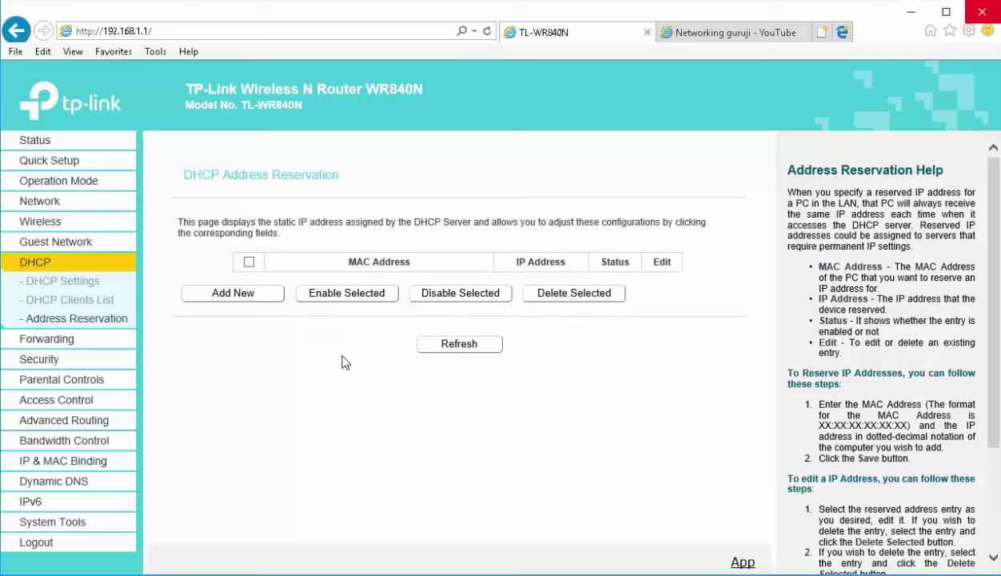
Browse the Forwarding pages: Virtual Server, Port Triggering, UPnP, ending on DMZ
{"action": "left_click", "coordinate": [56, 341]}
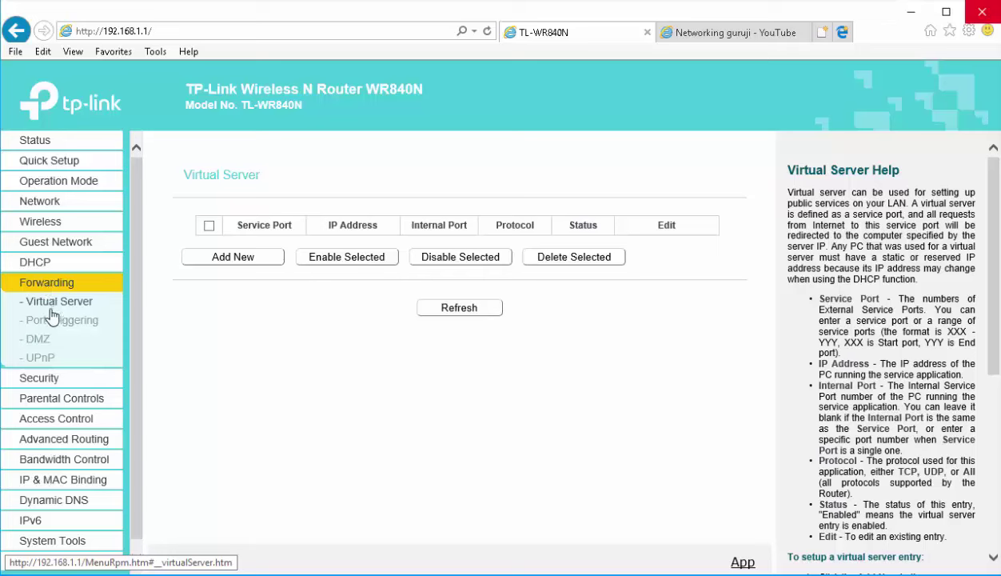
{"action": "left_click", "coordinate": [96, 318]}
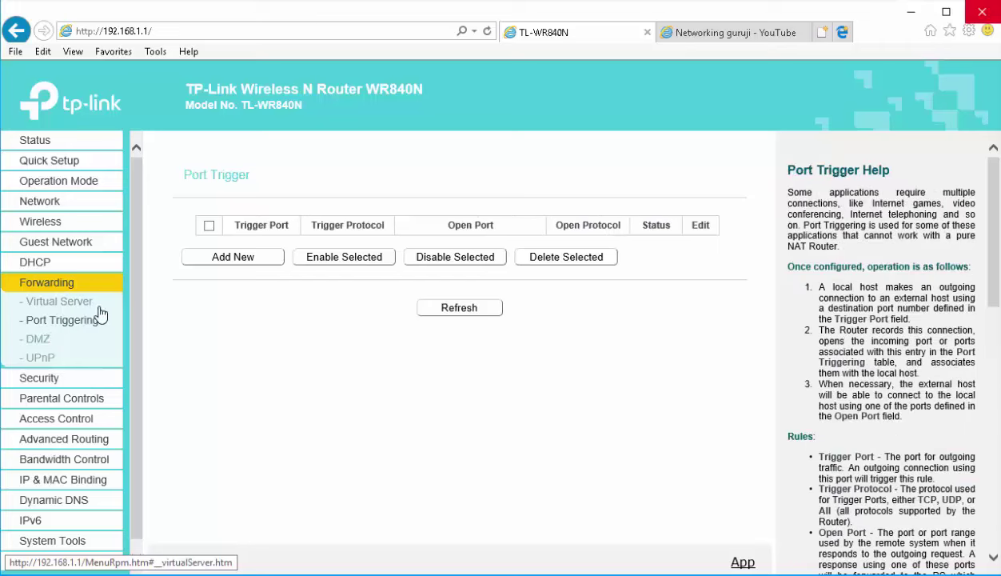
{"action": "left_click", "coordinate": [37, 360]}
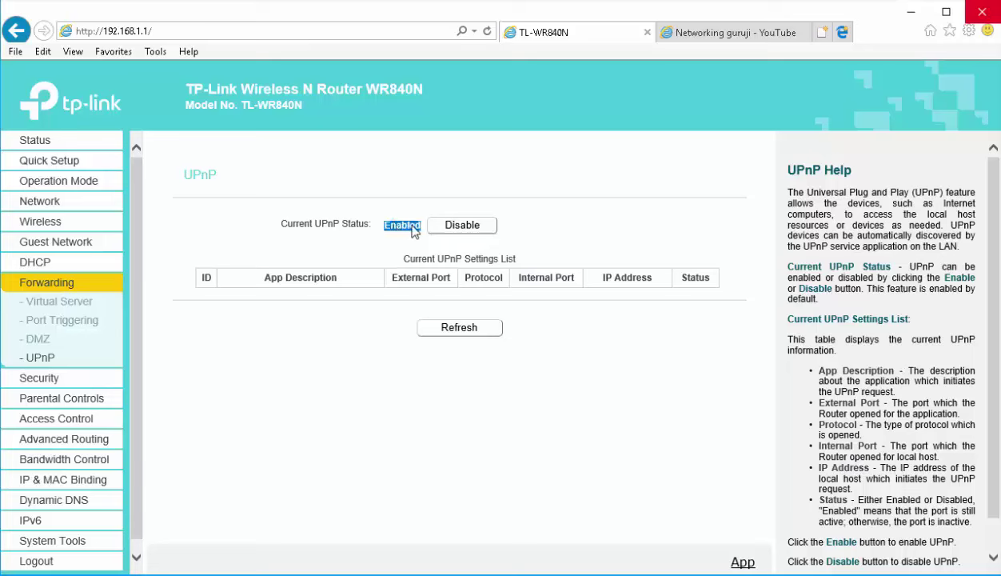
{"action": "left_click", "coordinate": [38, 346]}
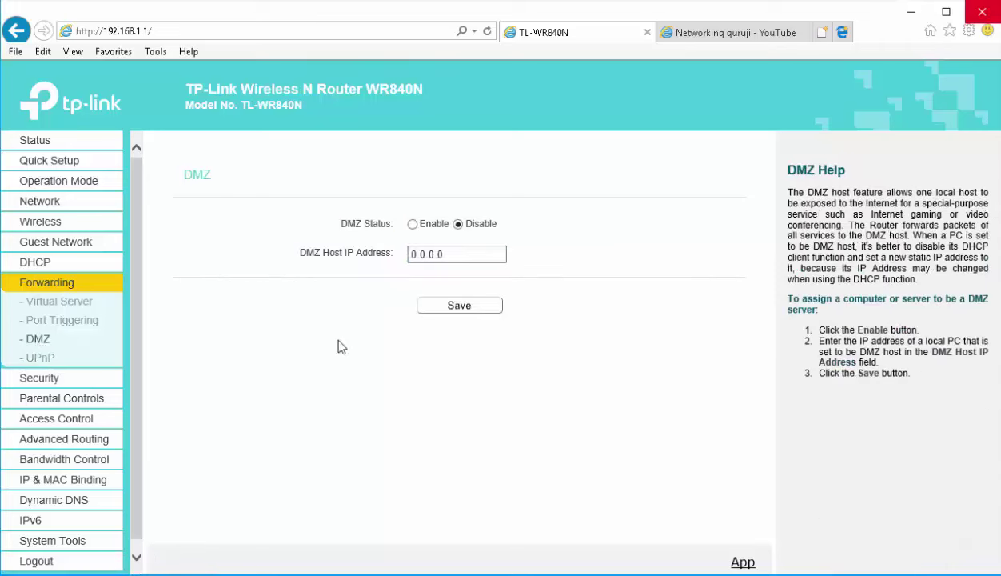
Tick DMZ Enable, select the 0.0.0.0 host address, then go to Basic Security
{"action": "left_click", "coordinate": [412, 224]}
{"action": "left_click_drag", "start_coordinate": [448, 254], "coordinate": [391, 253]}
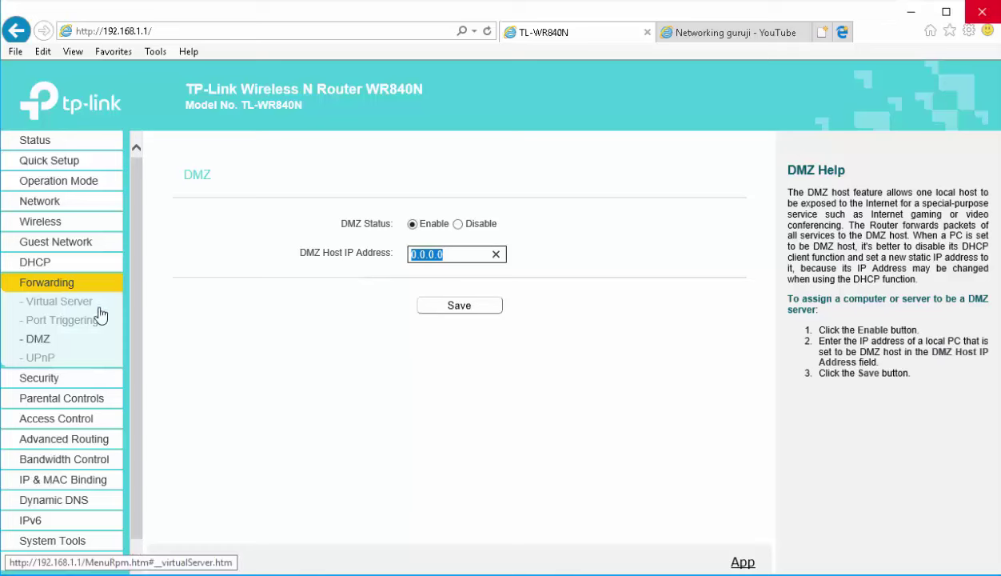
{"action": "left_click", "coordinate": [45, 380]}
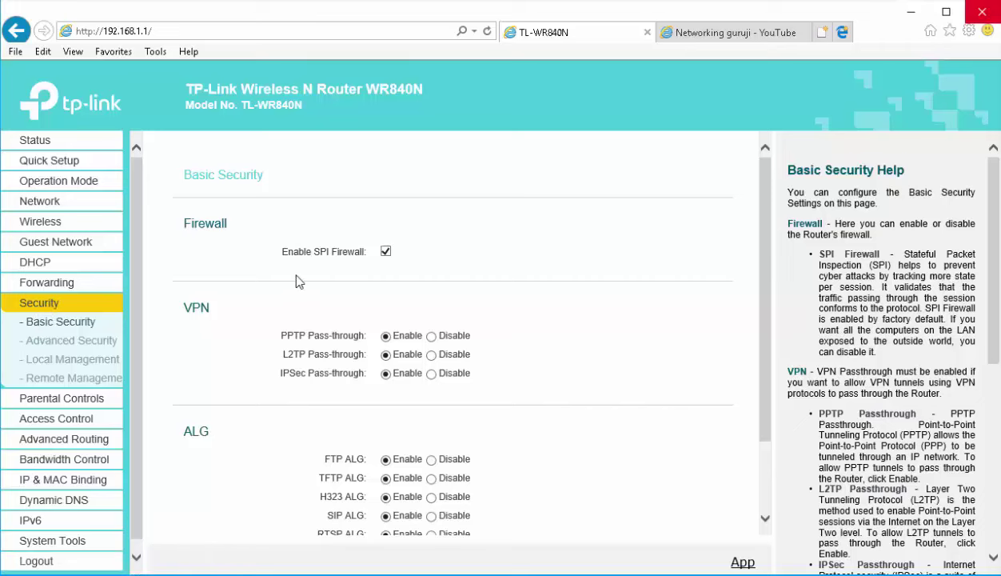
Step through Advanced Security and Local Management to the Remote Management page (port 80, IP 0.0.0.0)
{"action": "scroll", "coordinate": [409, 388], "scroll_direction": "down", "scroll_amount": 1}
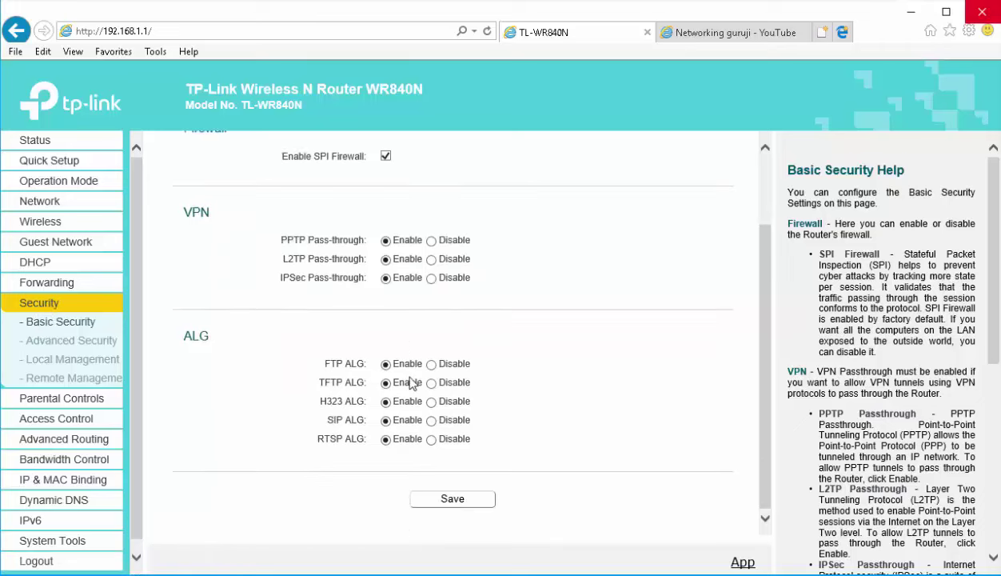
{"action": "scroll", "coordinate": [392, 382], "scroll_direction": "up", "scroll_amount": 1}
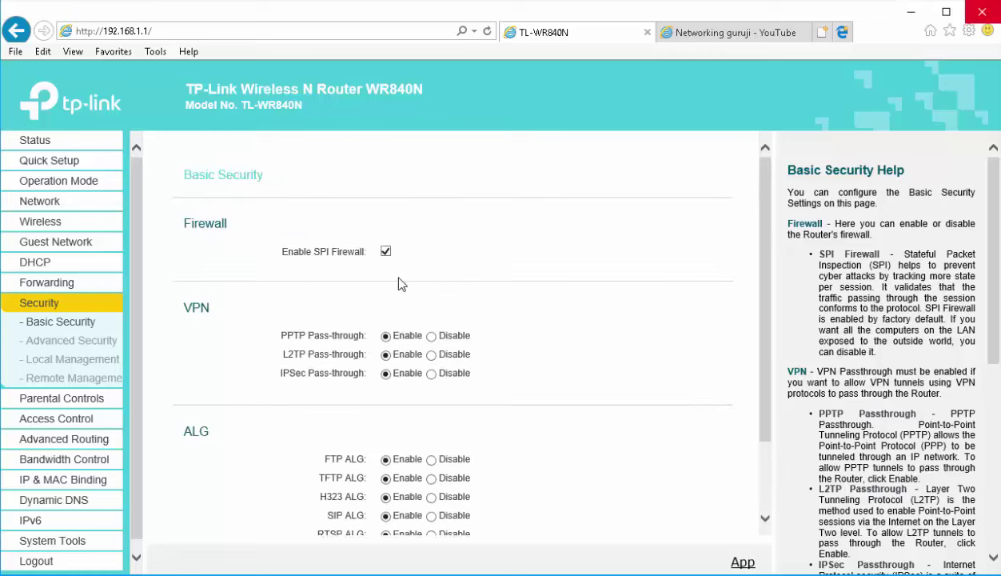
{"action": "scroll", "coordinate": [400, 295], "scroll_direction": "down", "scroll_amount": 1}
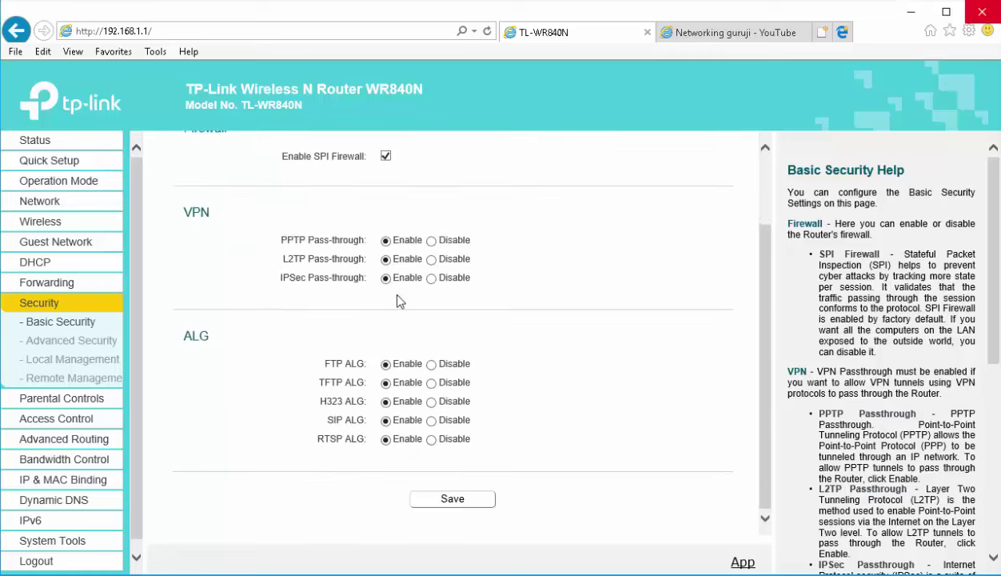
{"action": "left_click", "coordinate": [71, 340]}
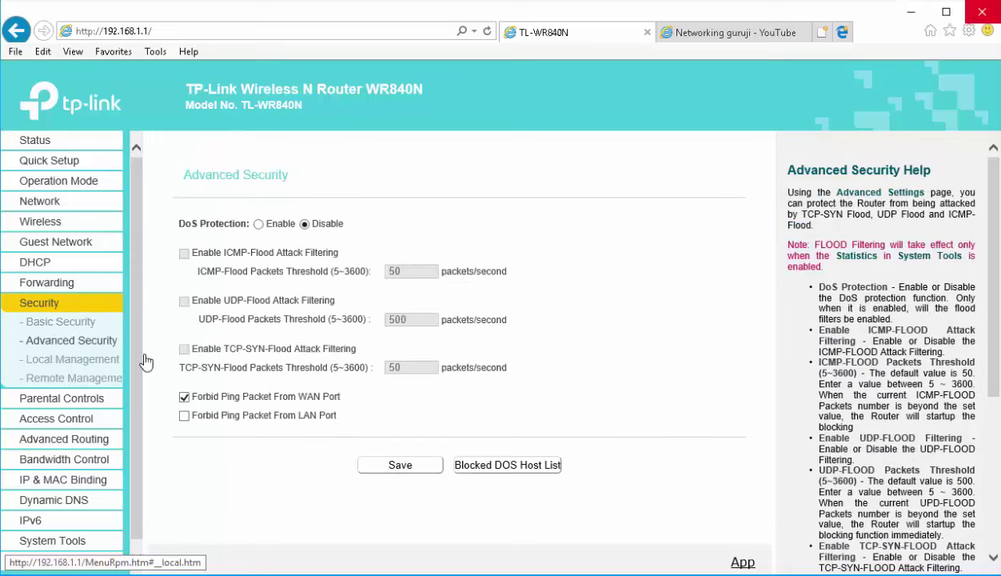
{"action": "left_click", "coordinate": [69, 367]}
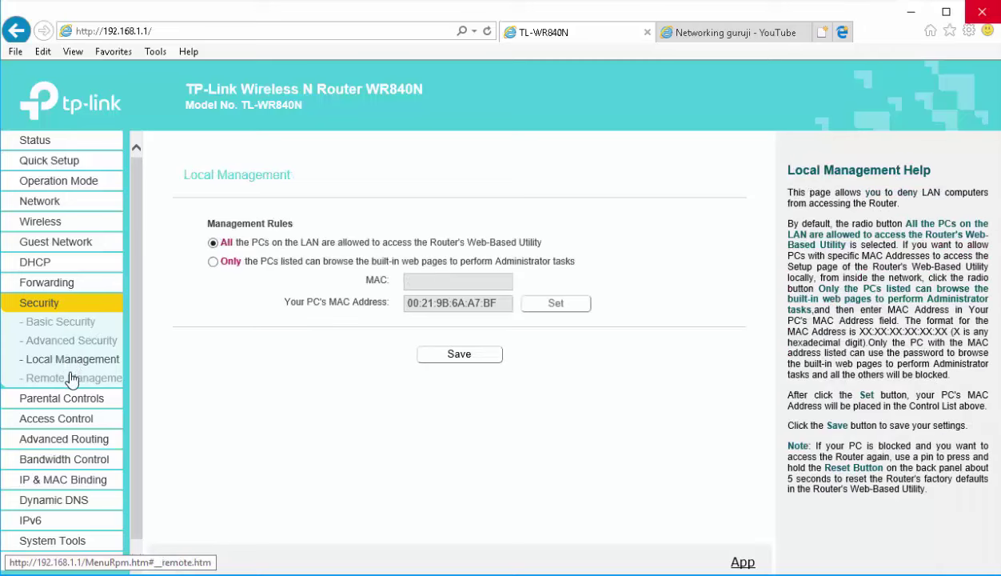
{"action": "left_click", "coordinate": [71, 377]}
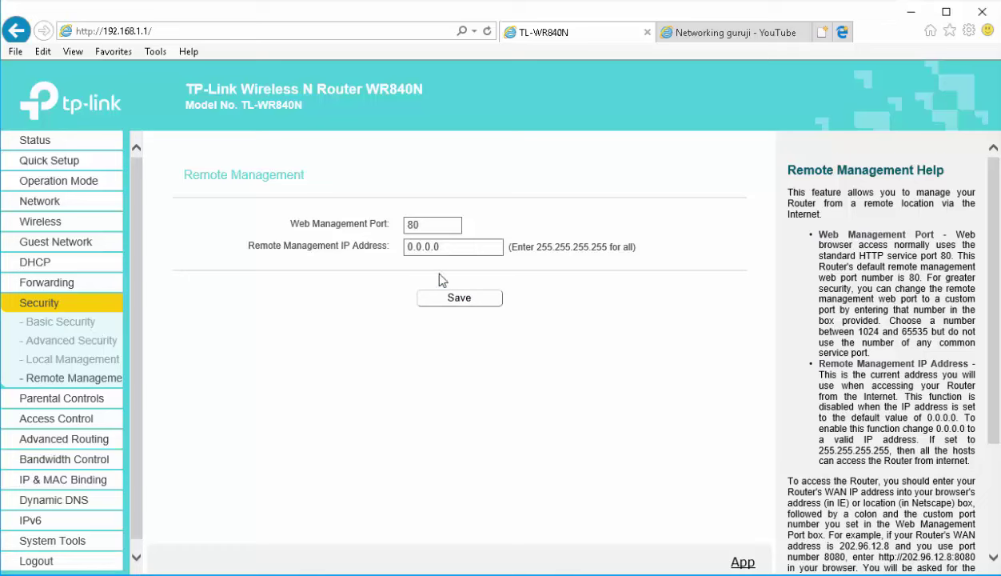
Replace the Remote Management IP 0.0.0.0 with 255.255.255.255 and save
{"action": "double_click", "coordinate": [441, 247]}
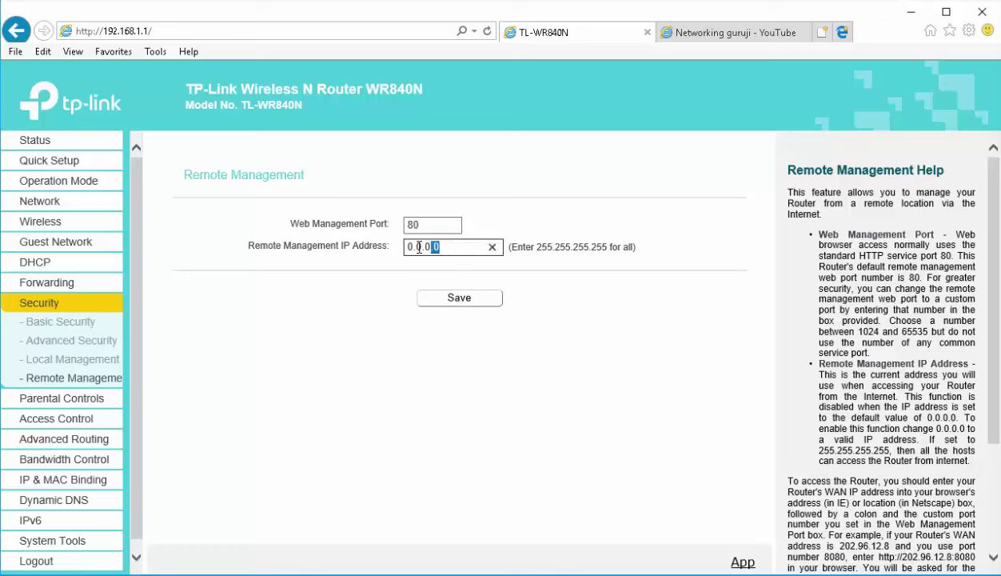
{"action": "left_click", "coordinate": [419, 247]}
{"action": "left_click_drag", "start_coordinate": [537, 247], "coordinate": [593, 250]}
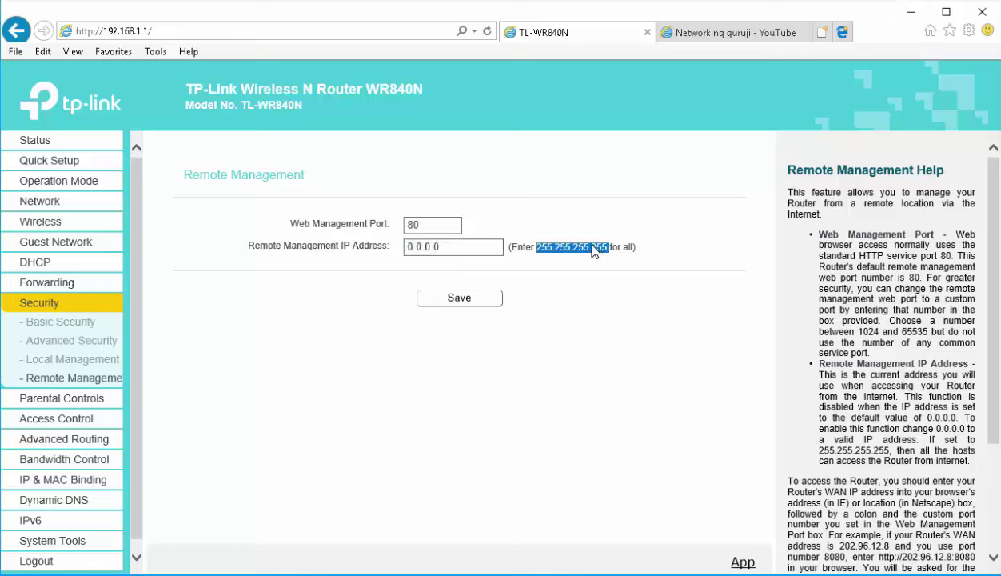
{"action": "left_click", "coordinate": [439, 247]}
{"action": "type", "text": "25"}
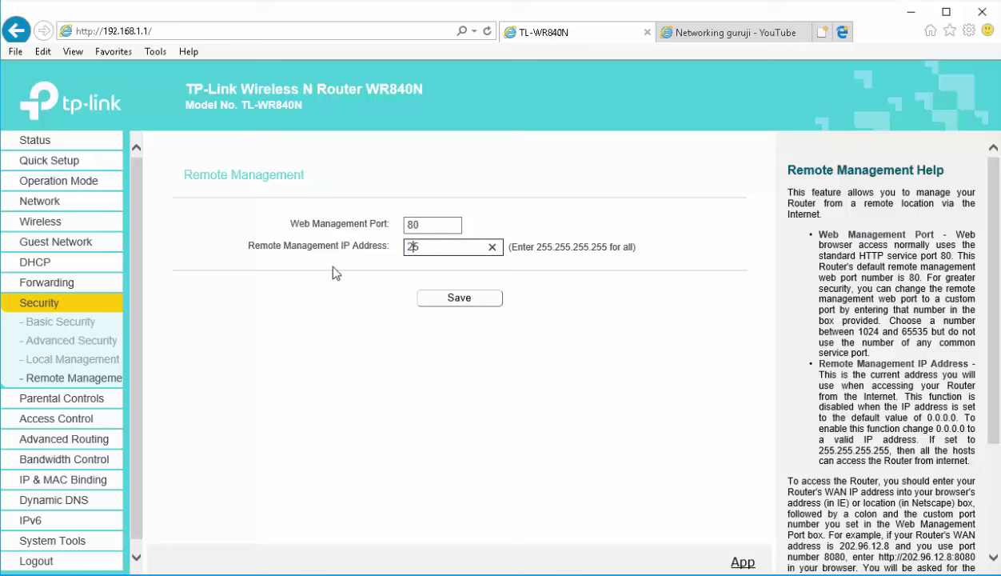
{"action": "type", "text": "5.255.255.255"}
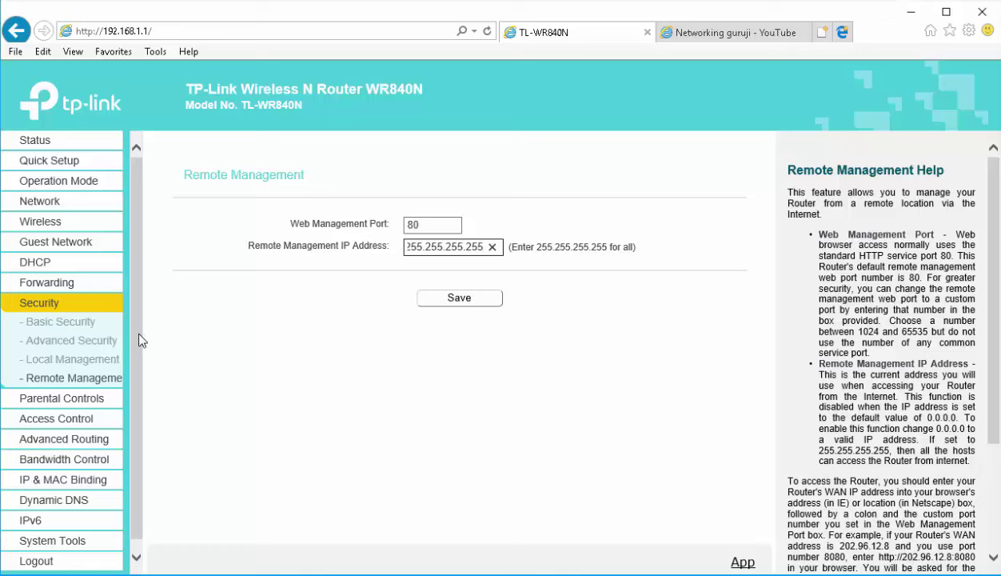
{"action": "left_click", "coordinate": [468, 298]}
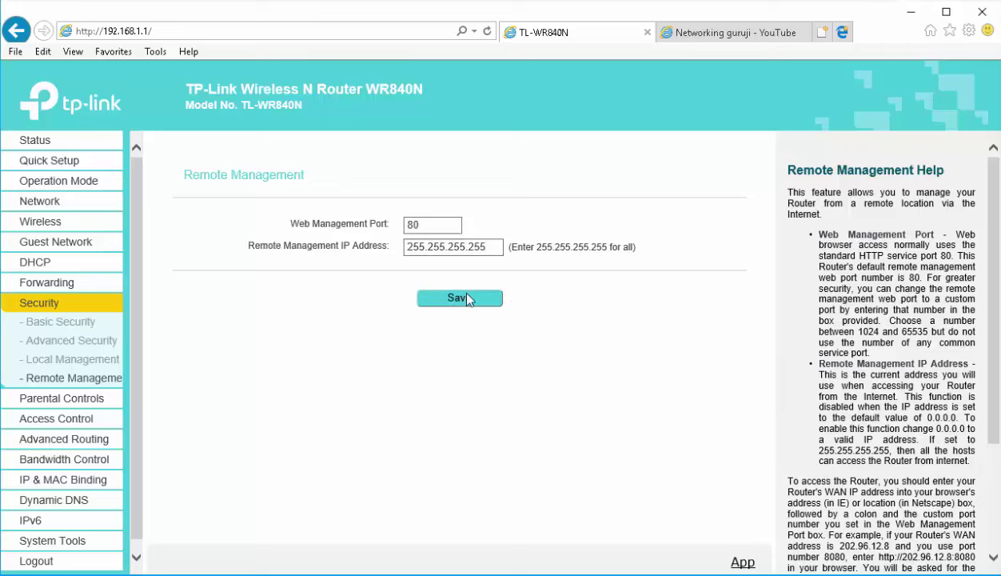
On the Status page, highlight the WAN IP address 210.89.36.90
{"action": "left_click", "coordinate": [37, 146]}
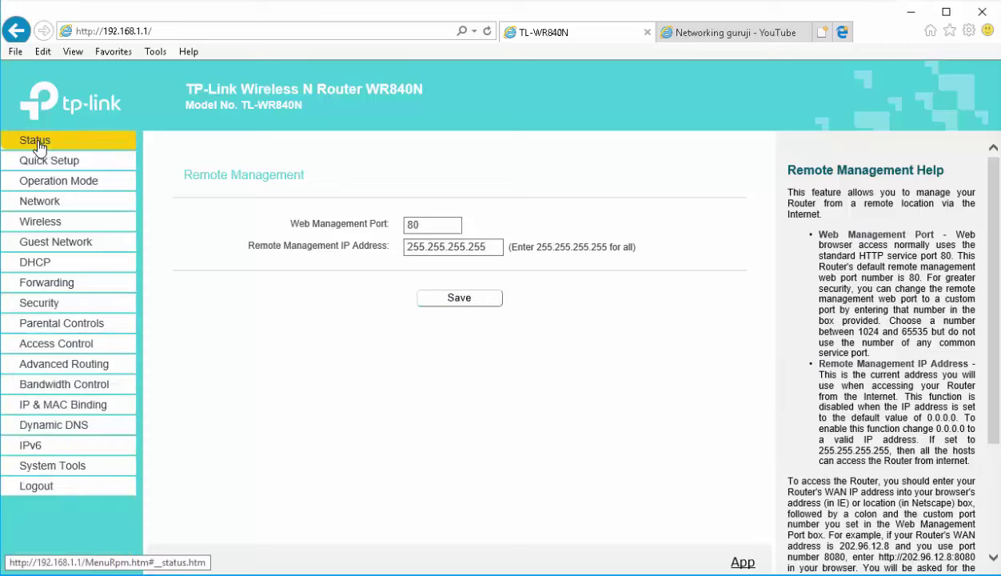
{"action": "scroll", "coordinate": [462, 482], "scroll_direction": "down", "scroll_amount": 3}
{"action": "left_click_drag", "start_coordinate": [181, 403], "coordinate": [266, 408]}
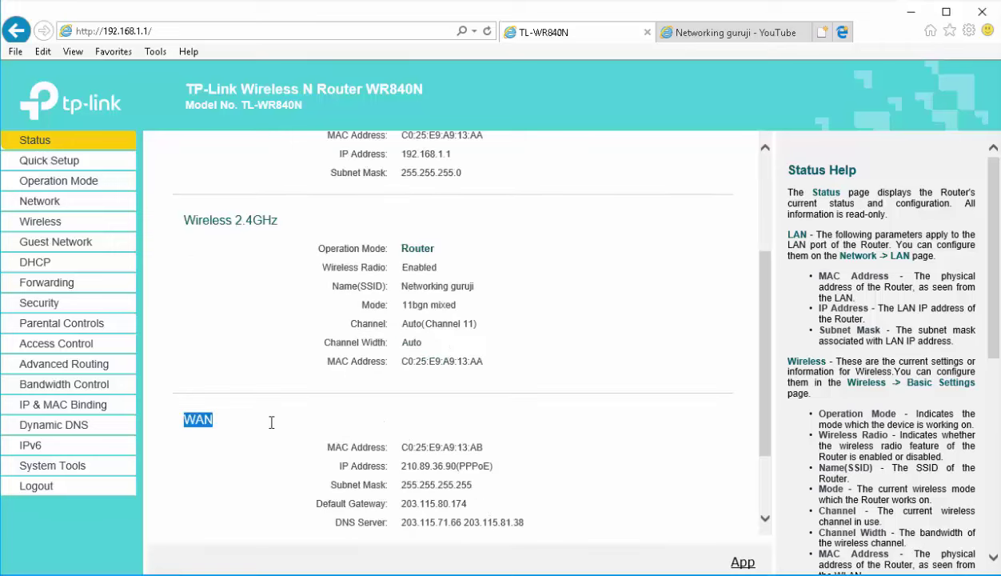
{"action": "scroll", "coordinate": [400, 461], "scroll_direction": "down", "scroll_amount": 1}
{"action": "left_click_drag", "start_coordinate": [401, 429], "coordinate": [459, 436]}
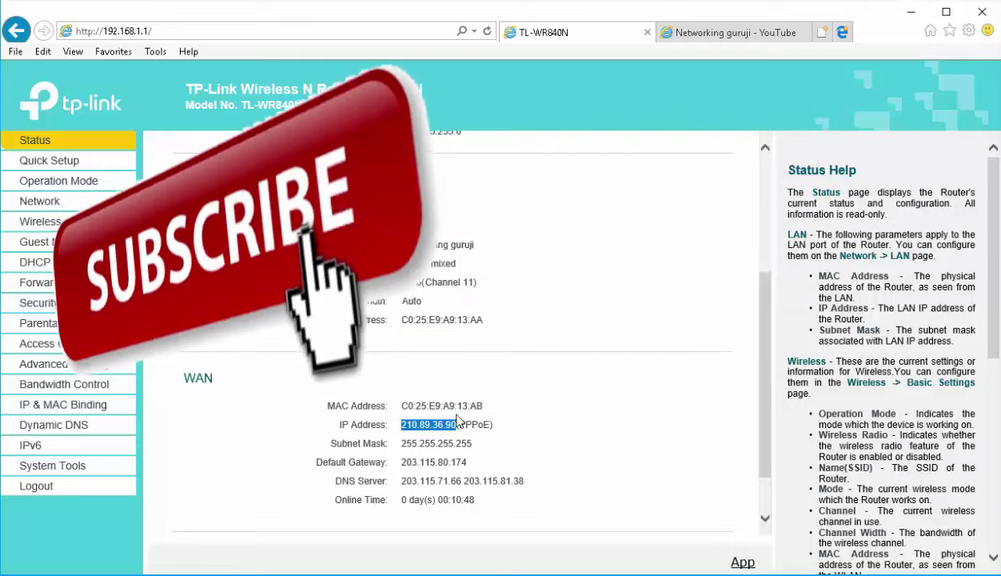
In the second tab, open 210.89.36.90 and log in with the router's admin username and password
{"action": "left_click", "coordinate": [740, 32]}
{"action": "left_click", "coordinate": [372, 37]}
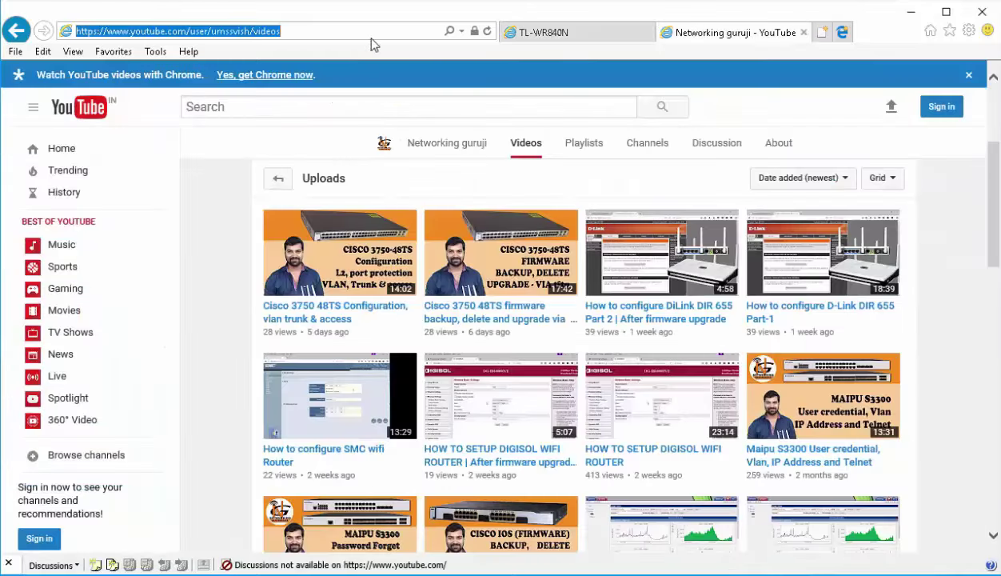
{"action": "type", "text": "210.89.36.90"}
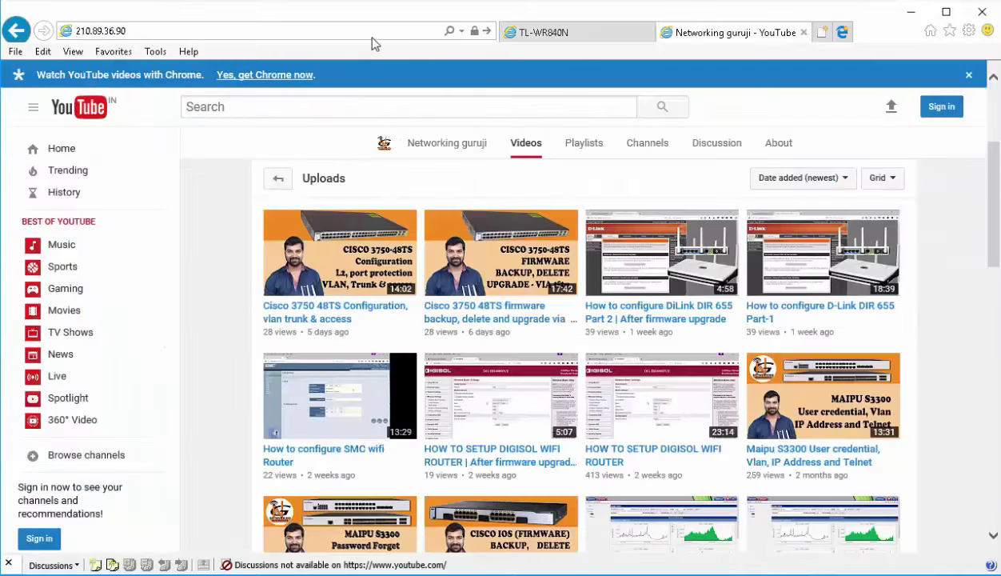
{"action": "left_click", "coordinate": [372, 37]}
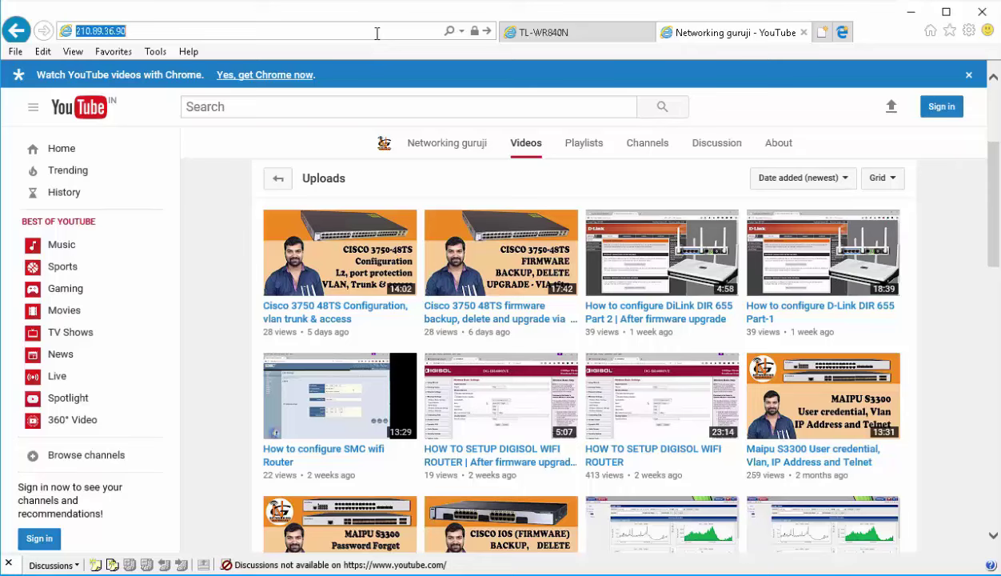
{"action": "key", "text": "Return"}
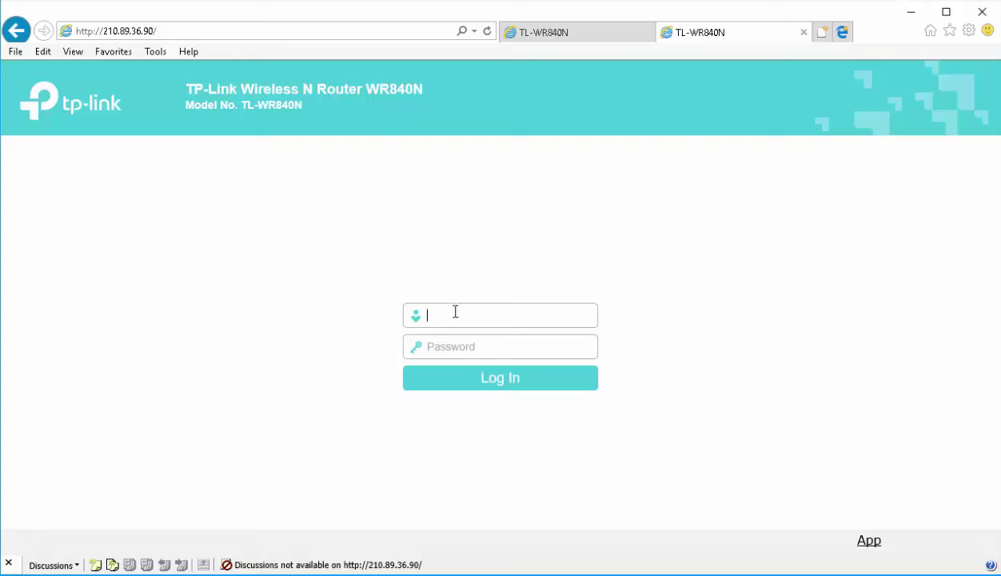
{"action": "type", "text": "admin"}
{"action": "key", "text": "Tab"}
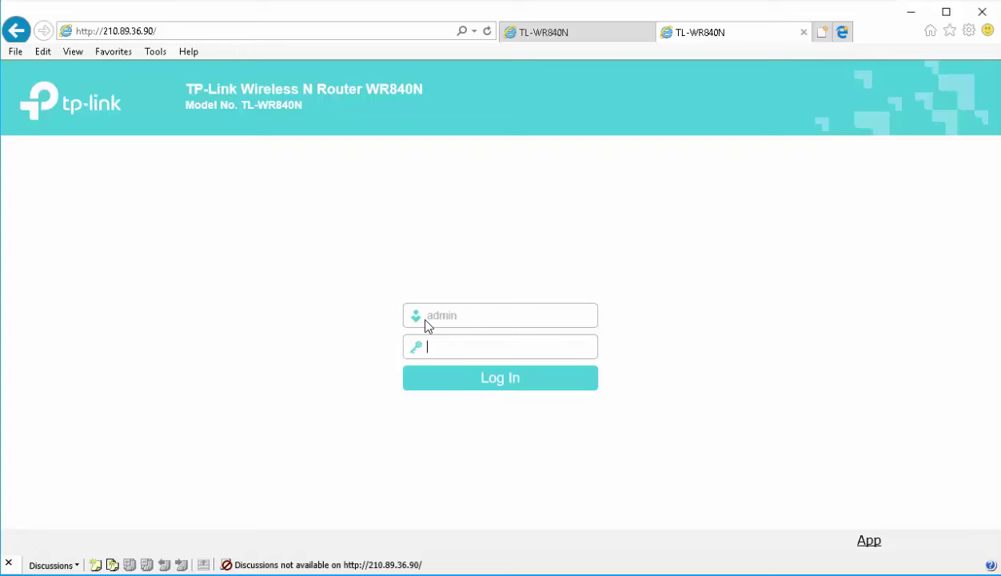
{"action": "type", "text": "admin"}
{"action": "key", "text": "Return"}
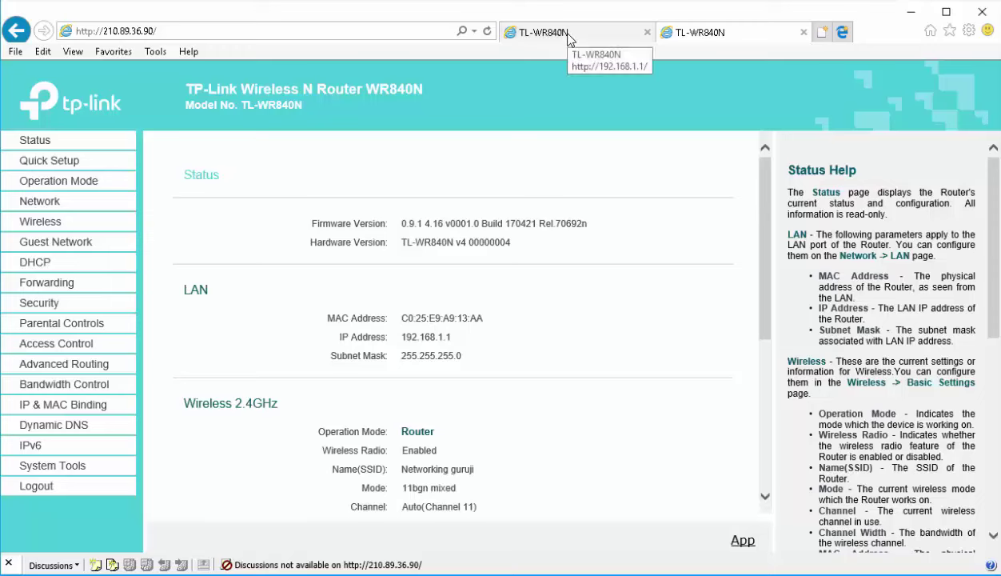
Return to the 192.168.1.1 router tab and browse Security, Access Control and Advanced Routing to Bandwidth Control
{"action": "left_click", "coordinate": [560, 32]}
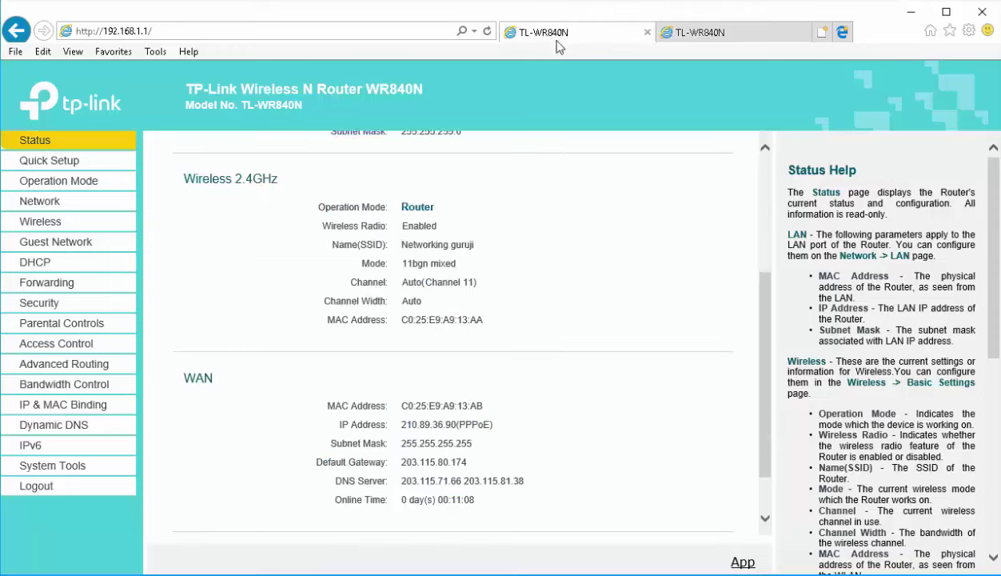
{"action": "left_click", "coordinate": [56, 304]}
{"action": "left_click", "coordinate": [97, 379]}
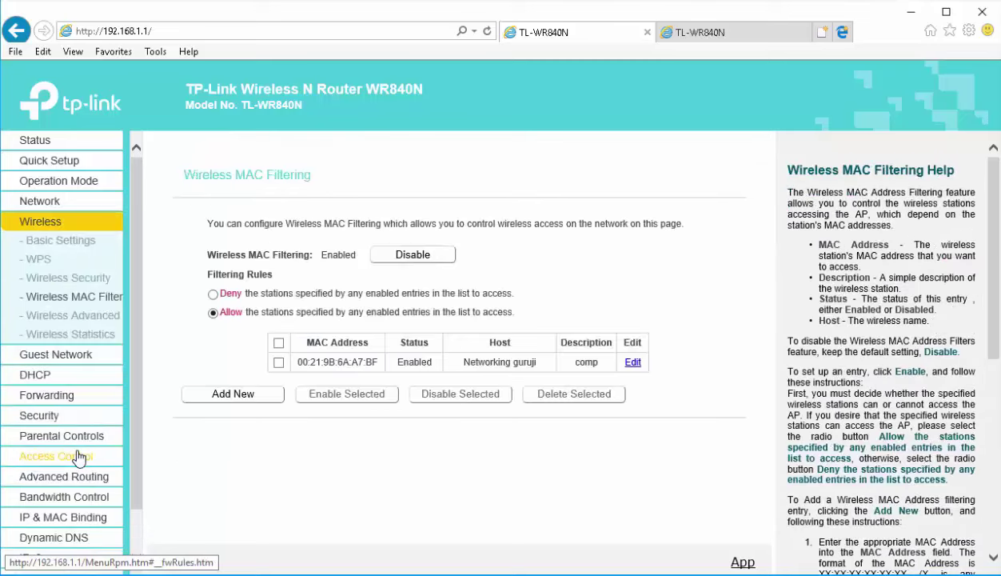
{"action": "left_click", "coordinate": [76, 454]}
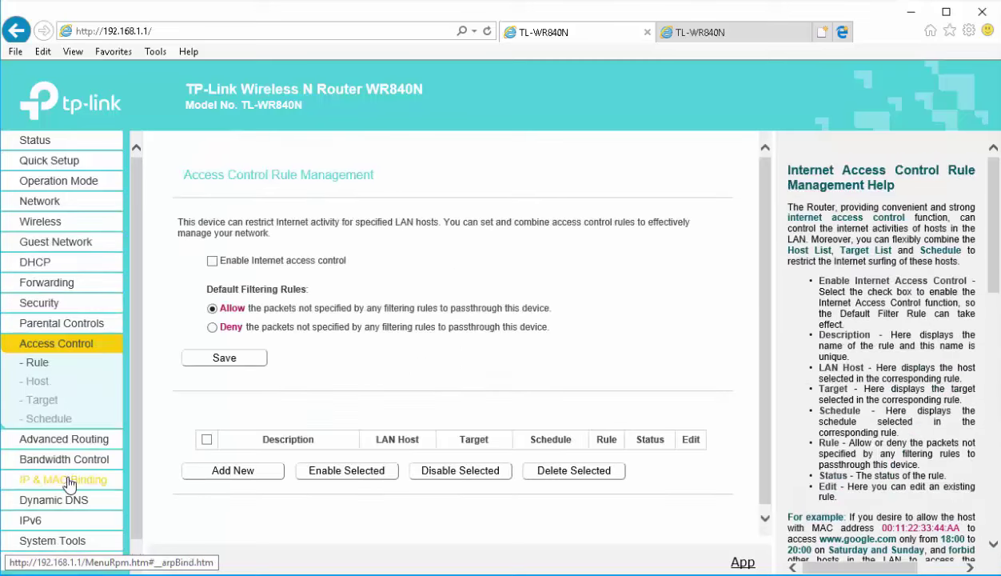
{"action": "left_click", "coordinate": [63, 438]}
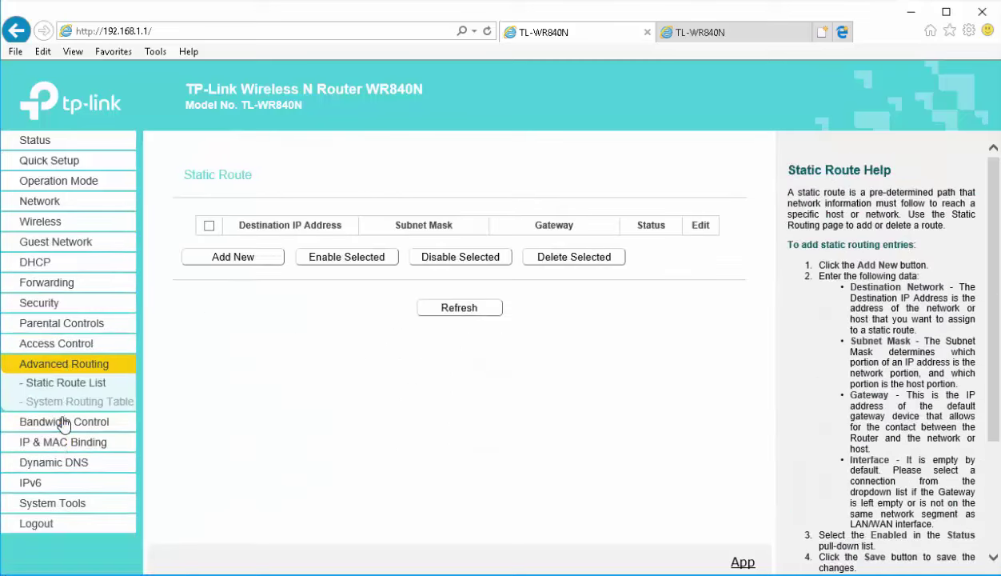
{"action": "left_click", "coordinate": [63, 422]}
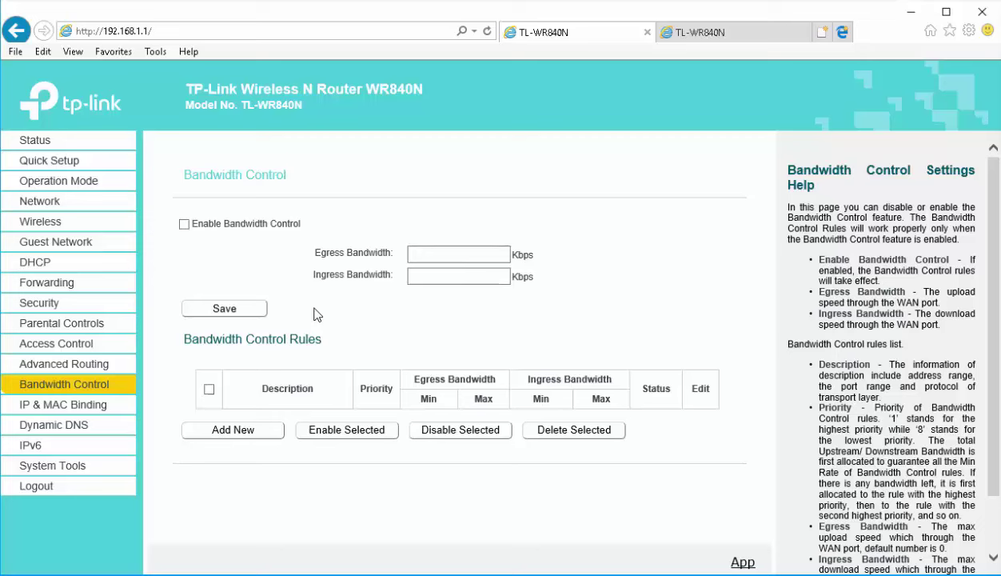
Enable Bandwidth Control with 20000 Kbps egress and ingress bandwidth and save
{"action": "left_click", "coordinate": [184, 225]}
{"action": "left_click", "coordinate": [433, 255]}
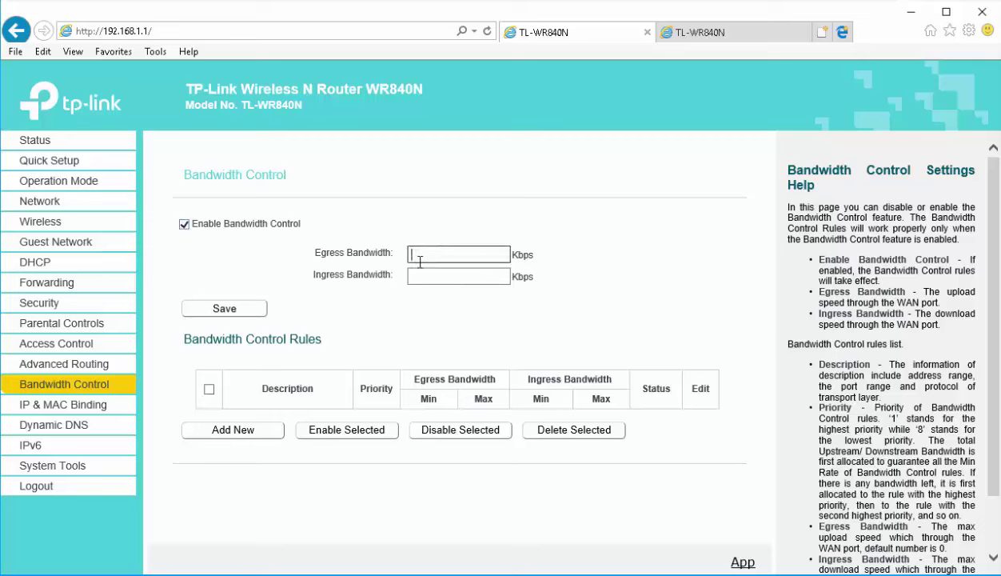
{"action": "type", "text": "20000"}
{"action": "left_click", "coordinate": [422, 274]}
{"action": "type", "text": "2000"}
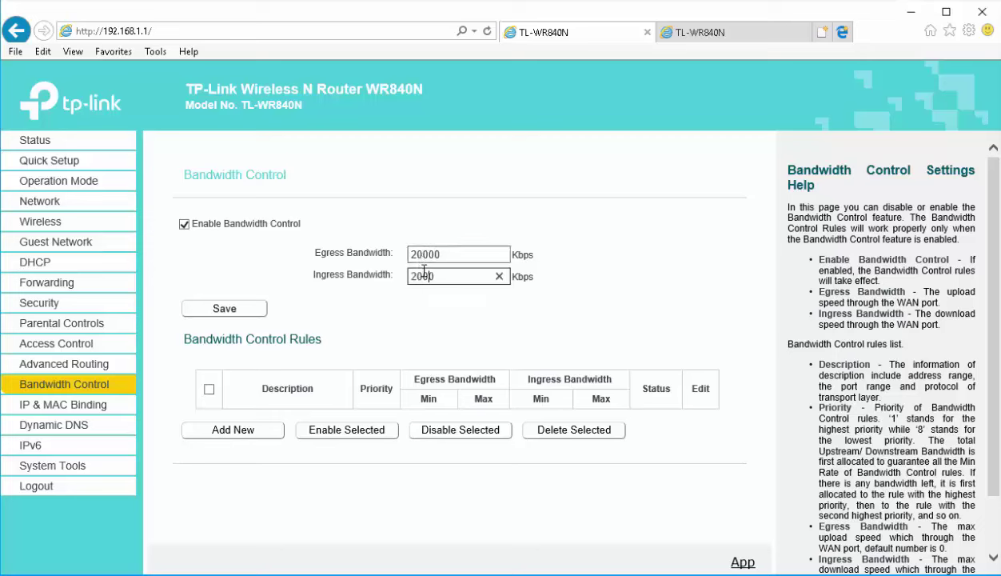
{"action": "type", "text": "0"}
{"action": "left_click", "coordinate": [224, 319]}
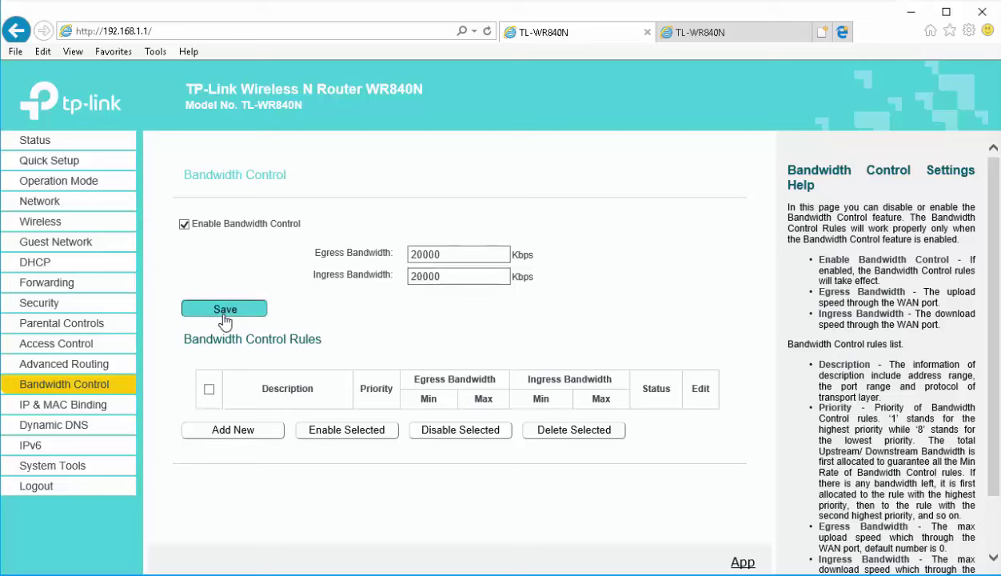
Add a new bandwidth rule with IP range 192.168.1.2 to 192.168.1.5
{"action": "left_click", "coordinate": [233, 430]}
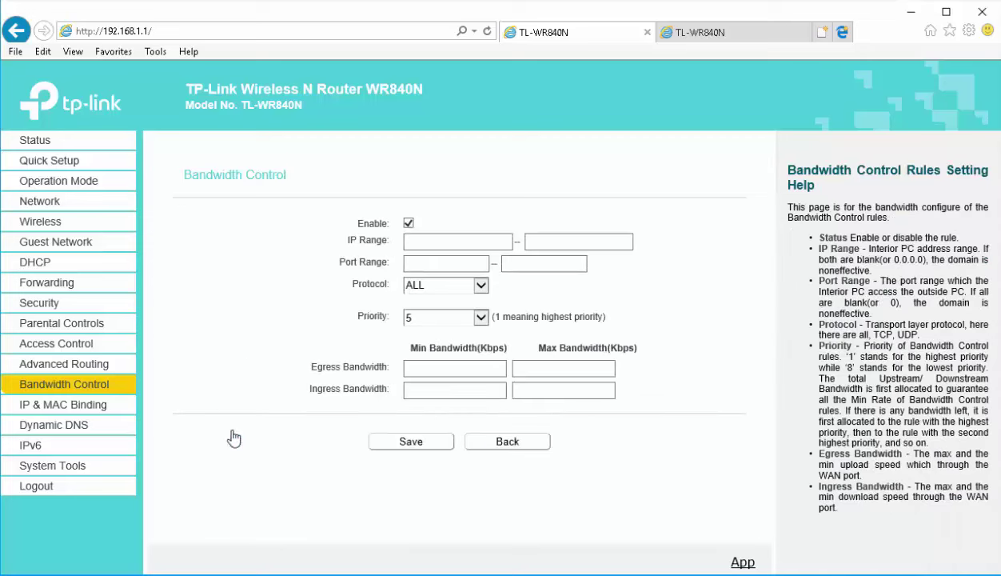
{"action": "left_click", "coordinate": [454, 240]}
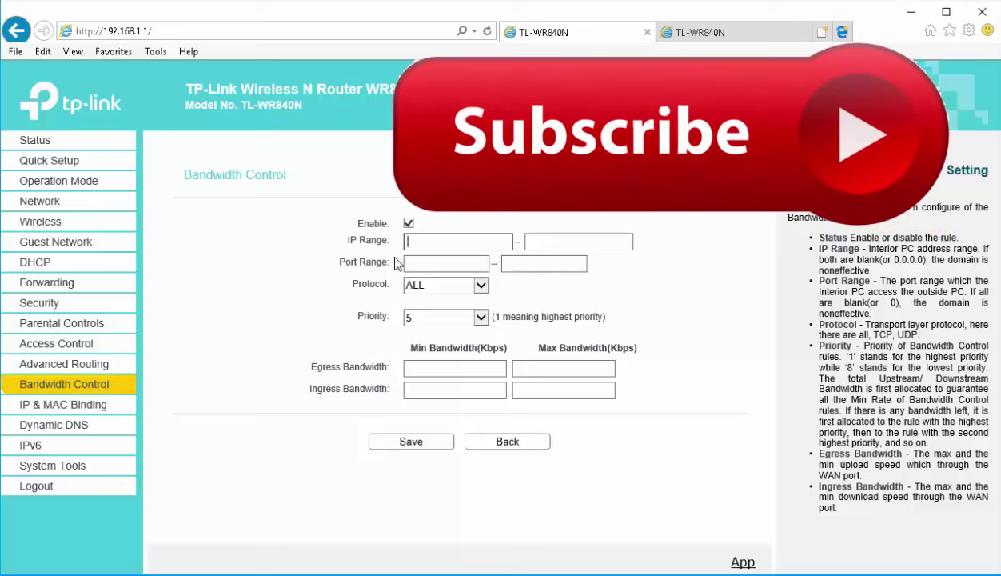
{"action": "type", "text": "192.168.1.2"}
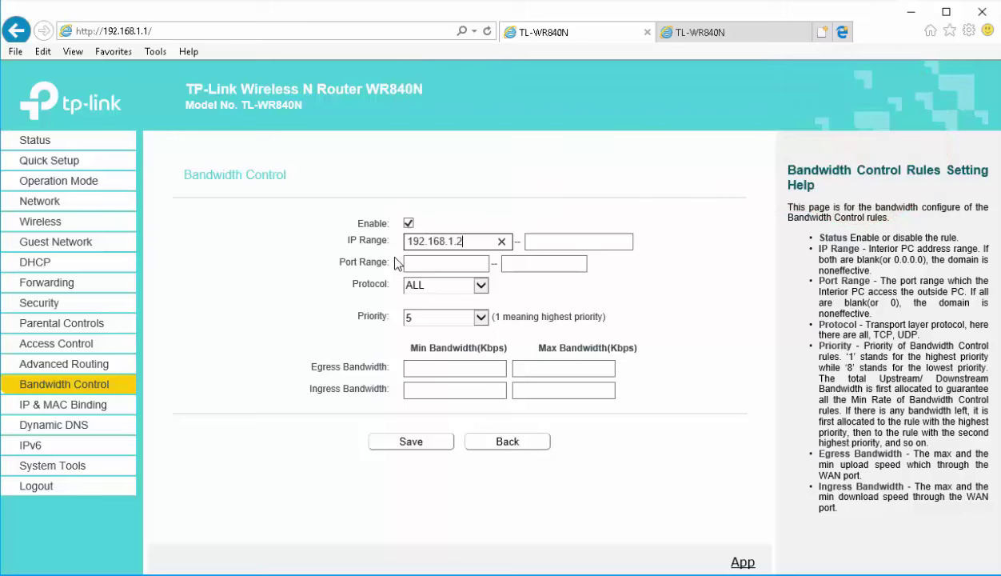
{"action": "left_click", "coordinate": [532, 247]}
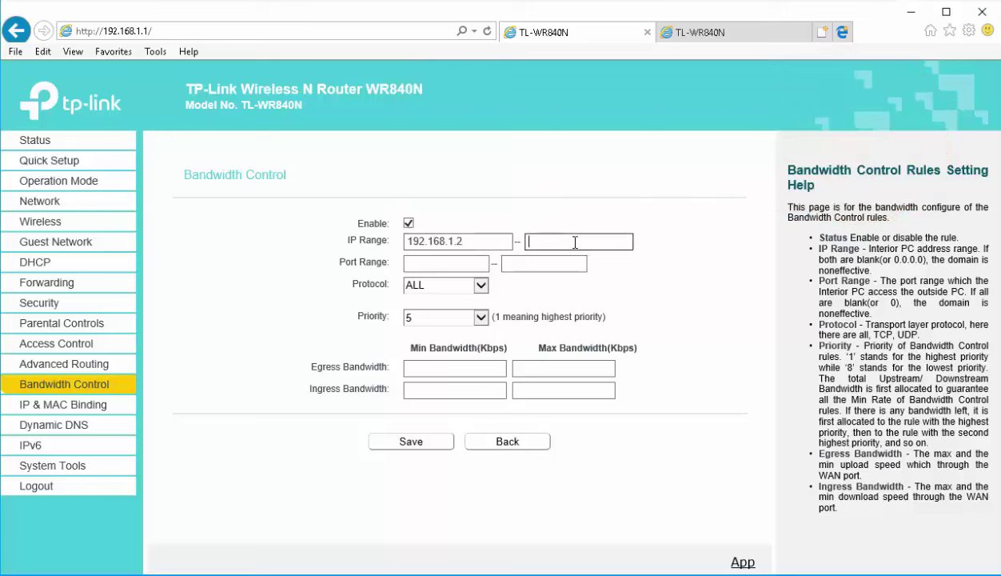
{"action": "type", "text": "192.168.1.5"}
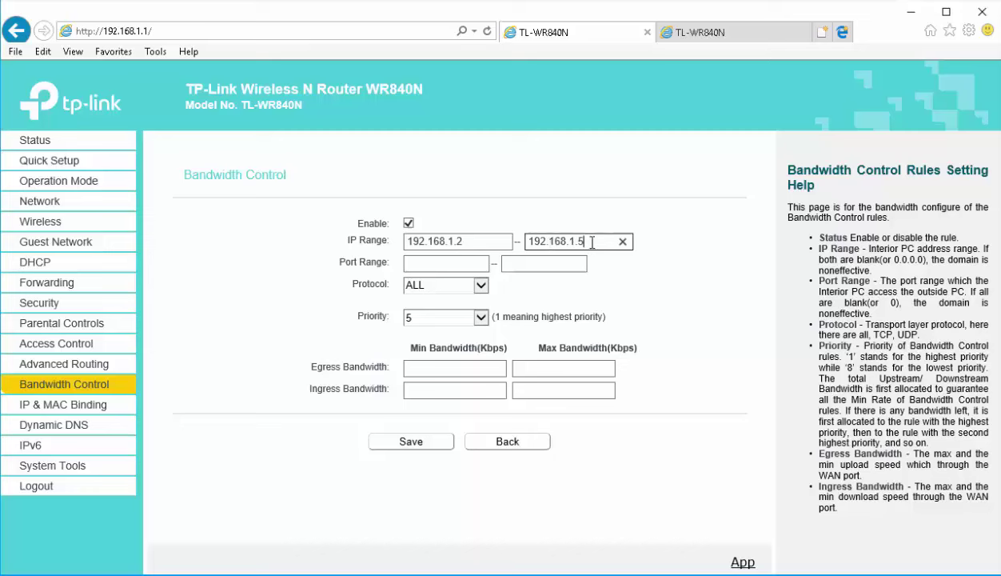
Set the rule's egress and ingress min and max bandwidth to 1024 Kbps and save it
{"action": "left_click", "coordinate": [463, 371]}
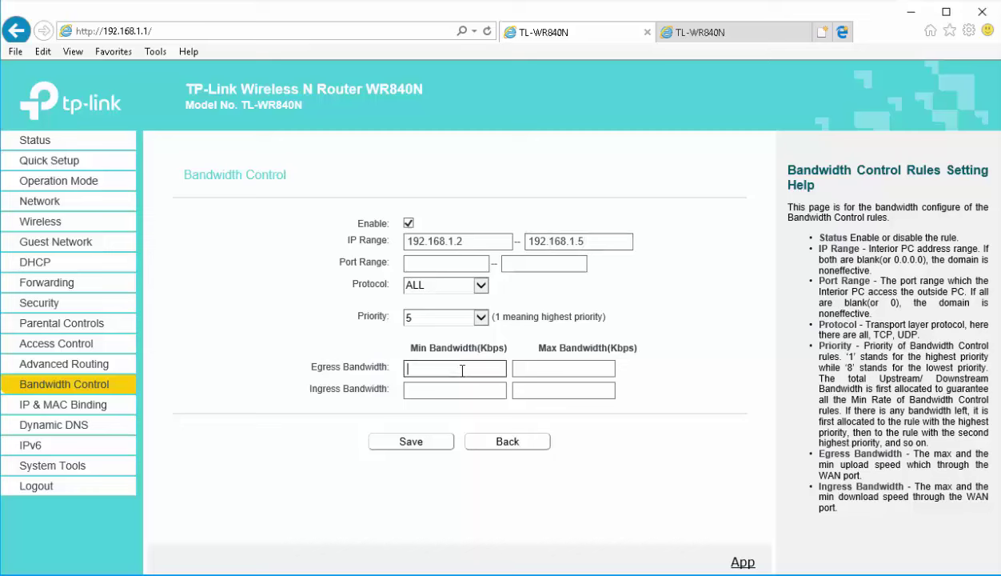
{"action": "type", "text": "1024"}
{"action": "key", "text": "Tab"}
{"action": "type", "text": "1024"}
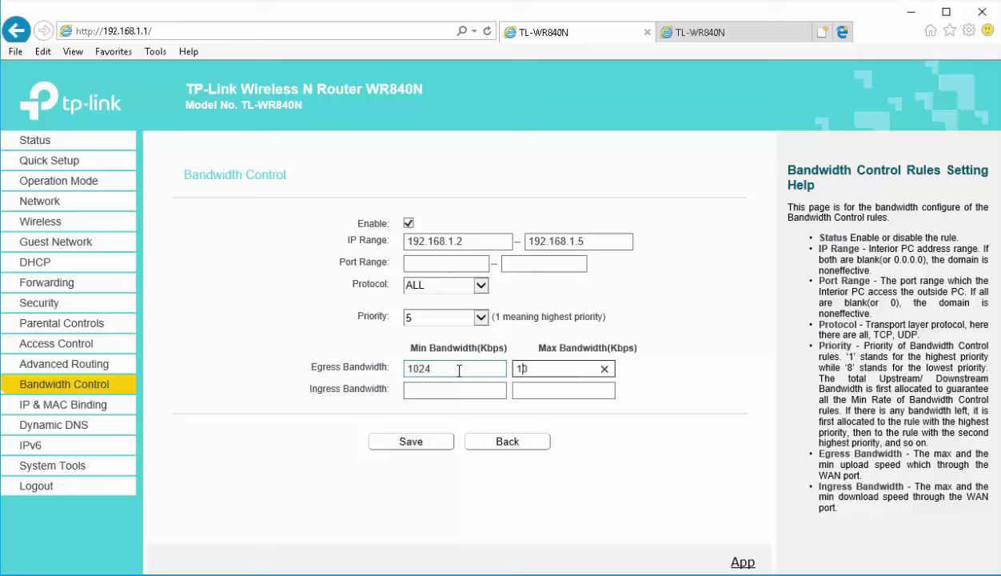
{"action": "key", "text": "Tab"}
{"action": "type", "text": "1024"}
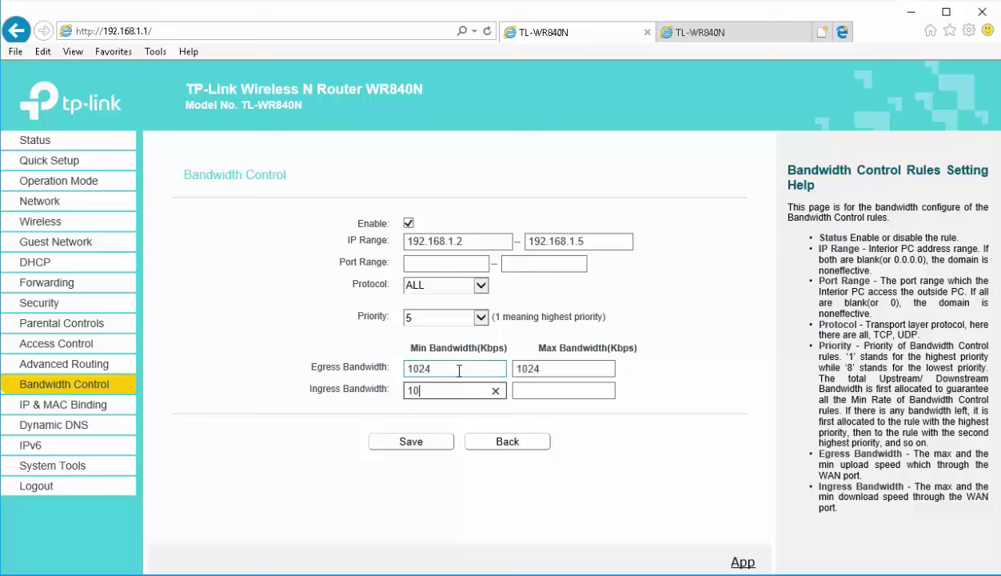
{"action": "key", "text": "Tab"}
{"action": "type", "text": "1"}
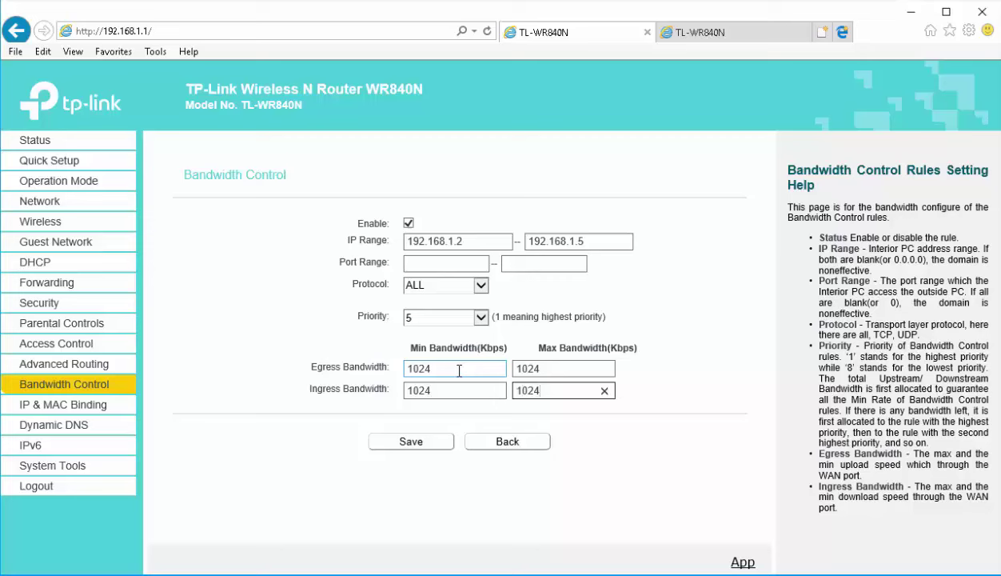
{"action": "type", "text": "024"}
{"action": "left_click", "coordinate": [409, 445]}
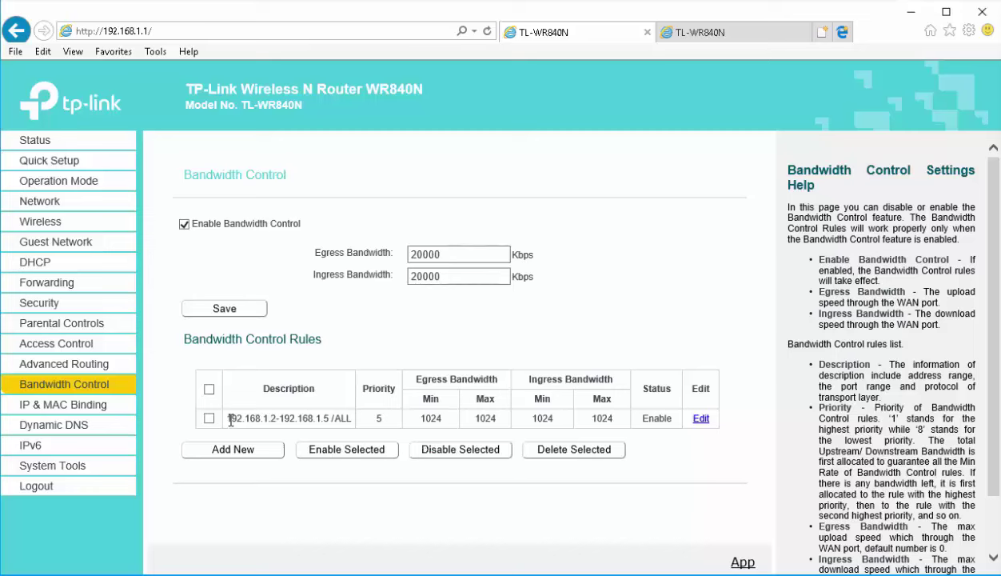
Highlight the saved rule's address range and 1024 egress value, then clear the selection
{"action": "left_click_drag", "start_coordinate": [229, 419], "coordinate": [327, 422]}
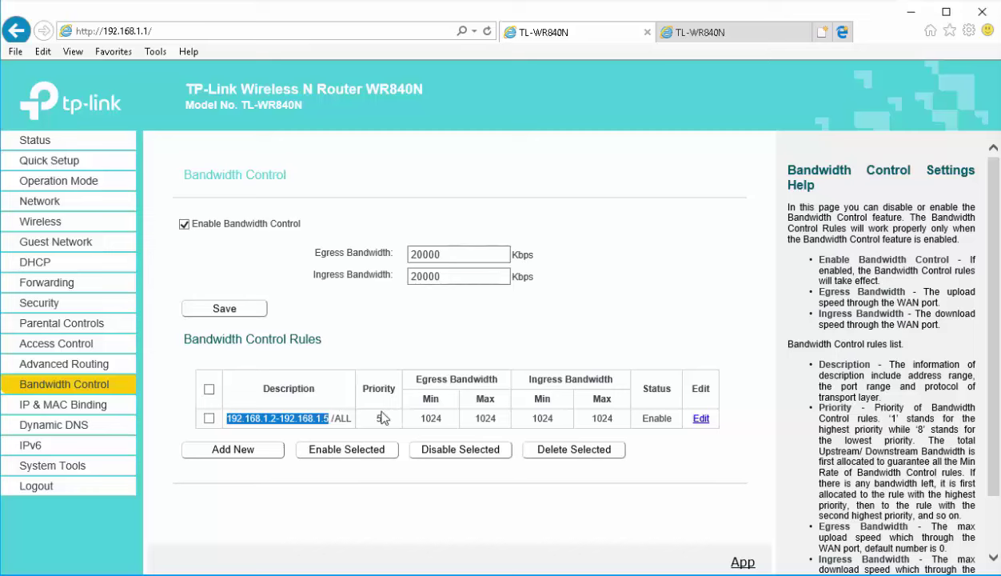
{"action": "double_click", "coordinate": [426, 418]}
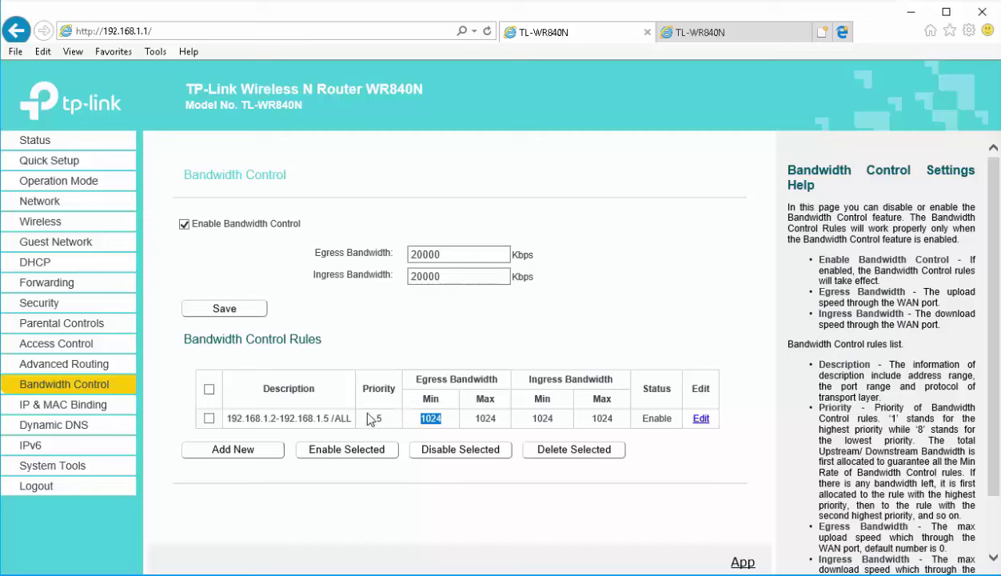
{"action": "key", "text": "ctrl+a"}
{"action": "left_click", "coordinate": [65, 391]}
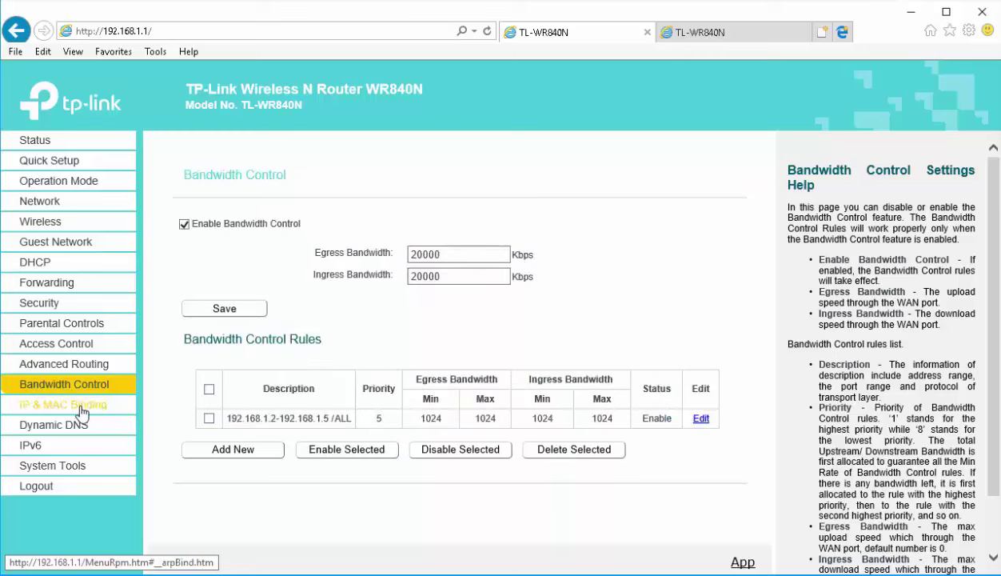
Inspect a new IP & MAC Binding entry's MAC and IP fields, then go to DHCP settings
{"action": "left_click", "coordinate": [108, 407]}
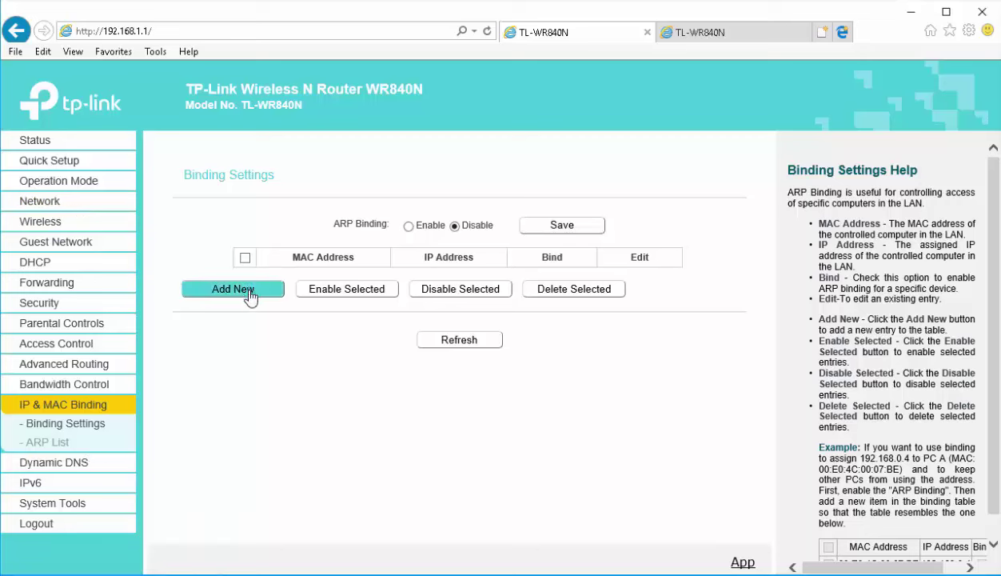
{"action": "left_click", "coordinate": [226, 291]}
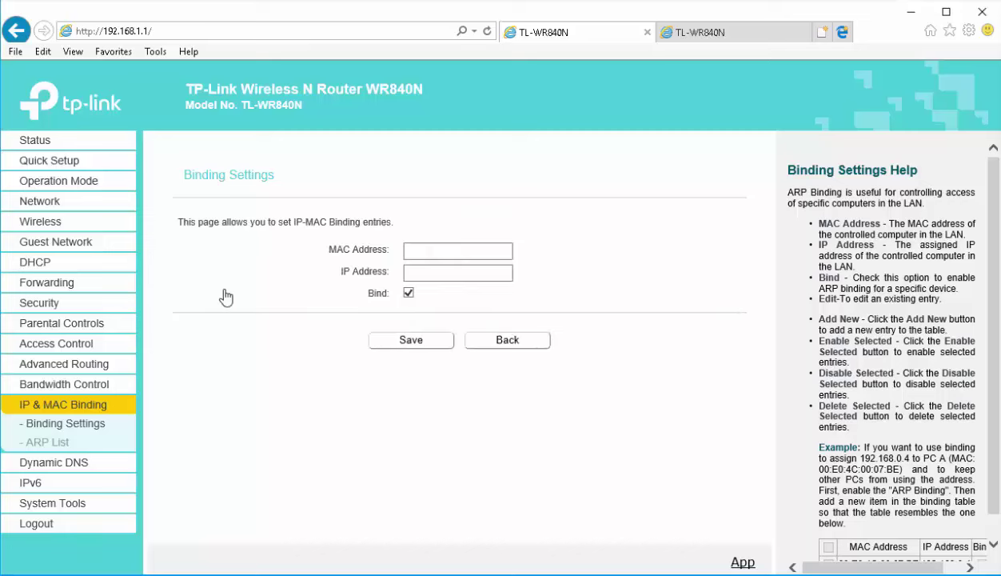
{"action": "left_click", "coordinate": [421, 250]}
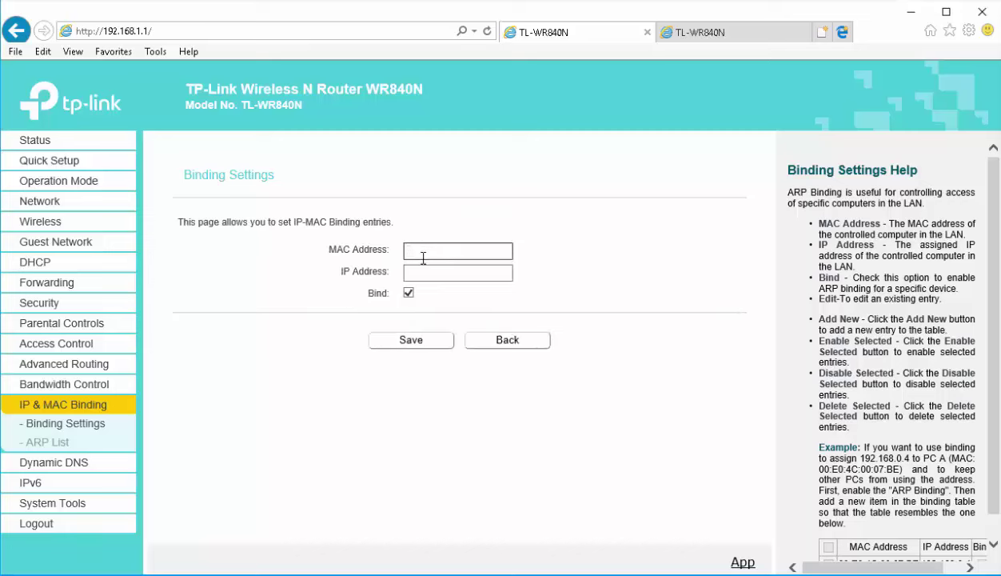
{"action": "left_click", "coordinate": [427, 273]}
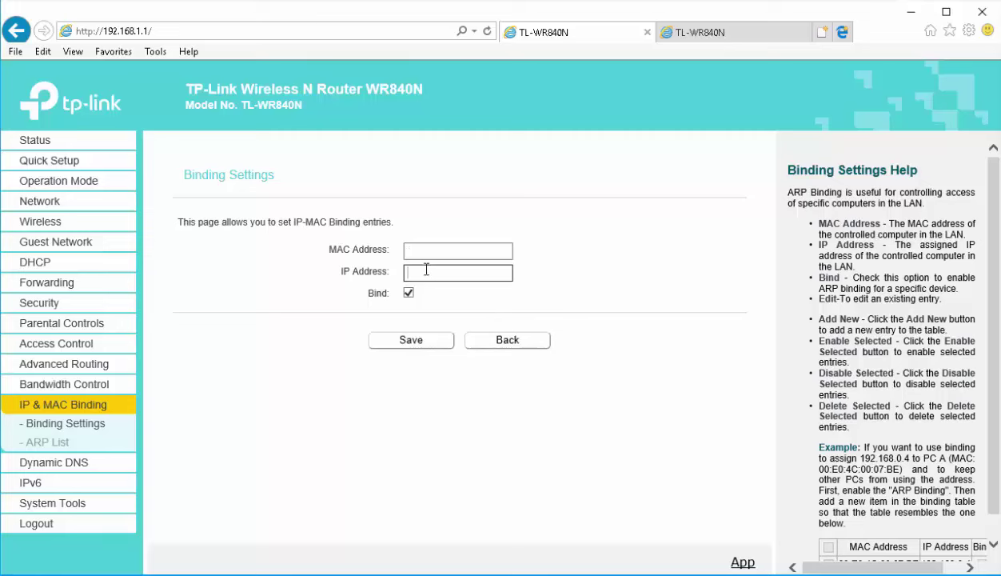
{"action": "left_click", "coordinate": [35, 262]}
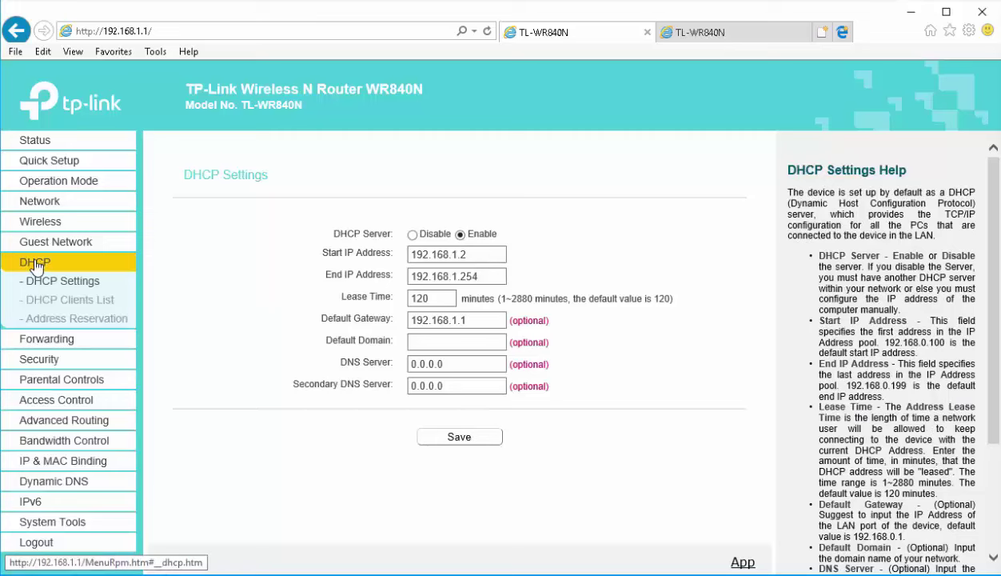
Preview a new address reservation form, then browse IP & MAC Binding, Dynamic DNS and Time Settings
{"action": "left_click", "coordinate": [58, 318]}
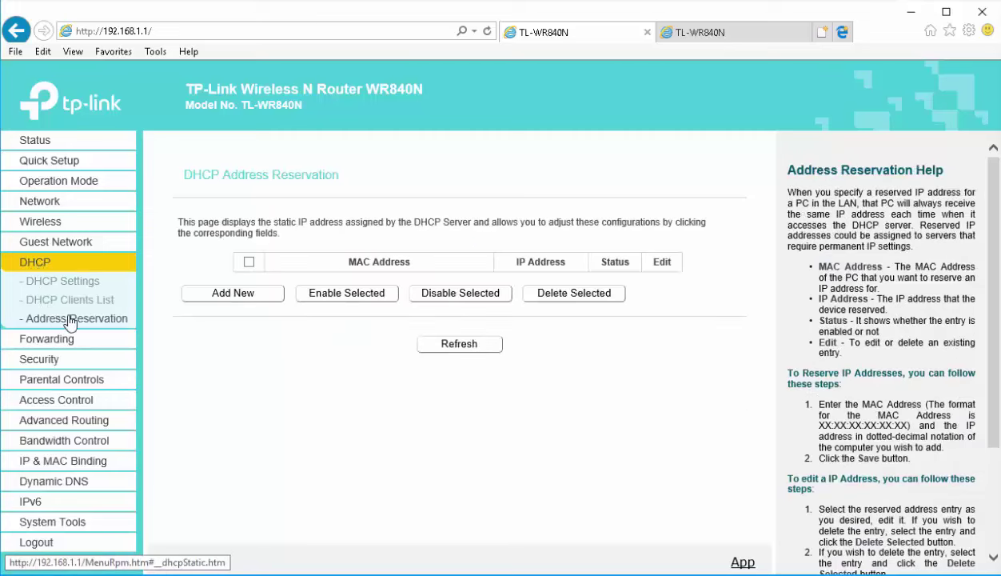
{"action": "left_click", "coordinate": [263, 296]}
{"action": "left_click", "coordinate": [420, 248]}
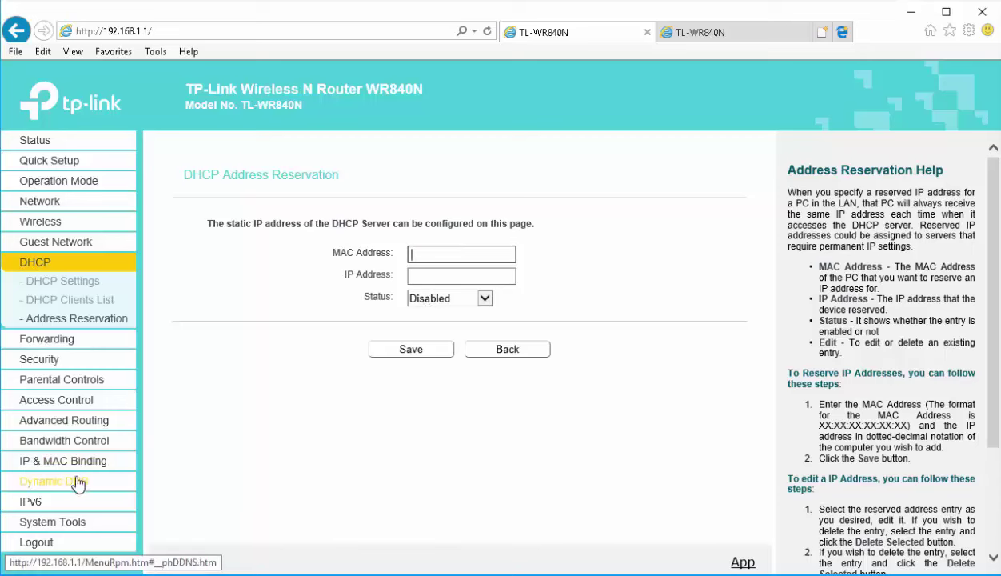
{"action": "left_click", "coordinate": [70, 462]}
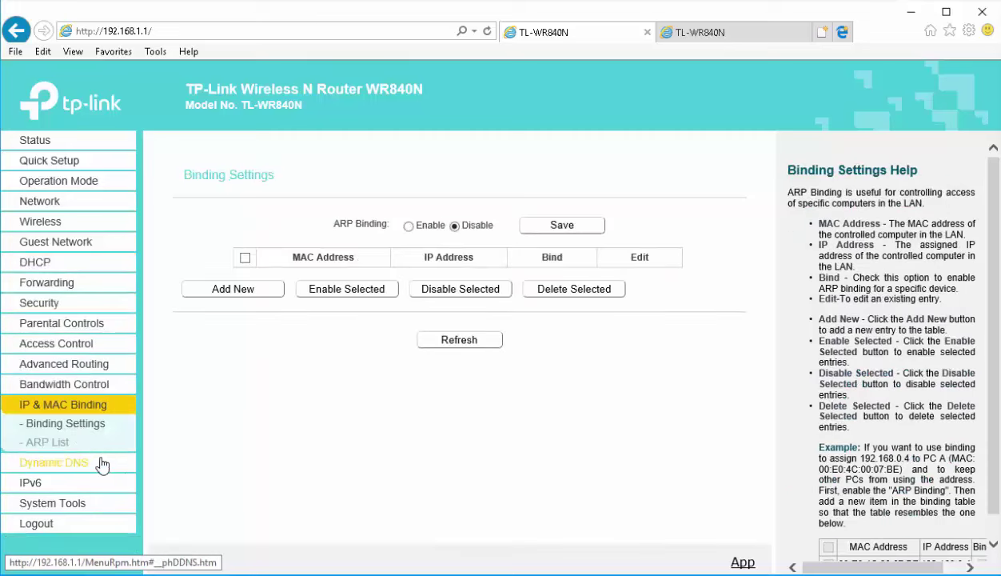
{"action": "left_click", "coordinate": [60, 465]}
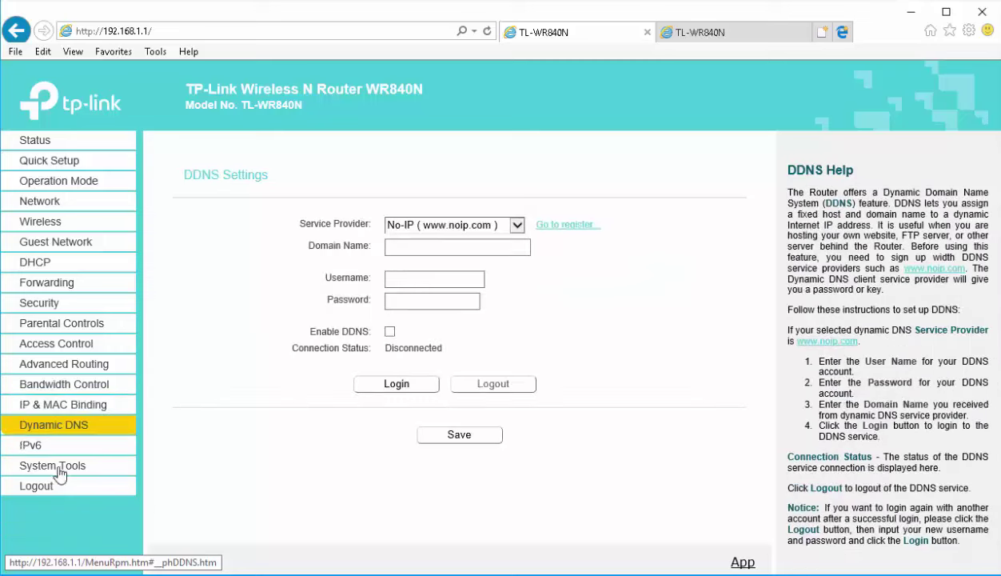
{"action": "left_click", "coordinate": [41, 464]}
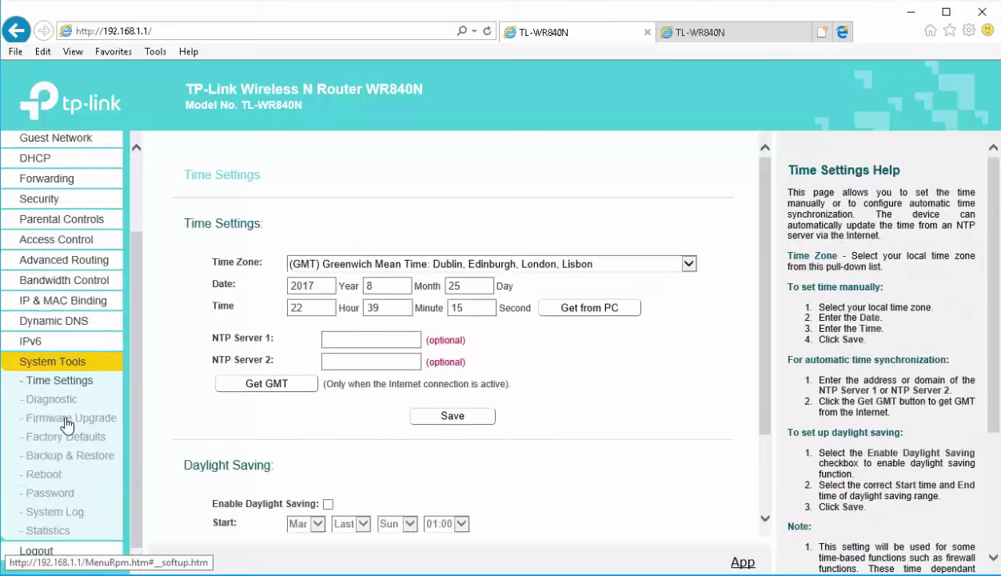
Ping google.com from the Diagnostic tool and view the 4/4 packets, 0% loss result
{"action": "left_click", "coordinate": [64, 400]}
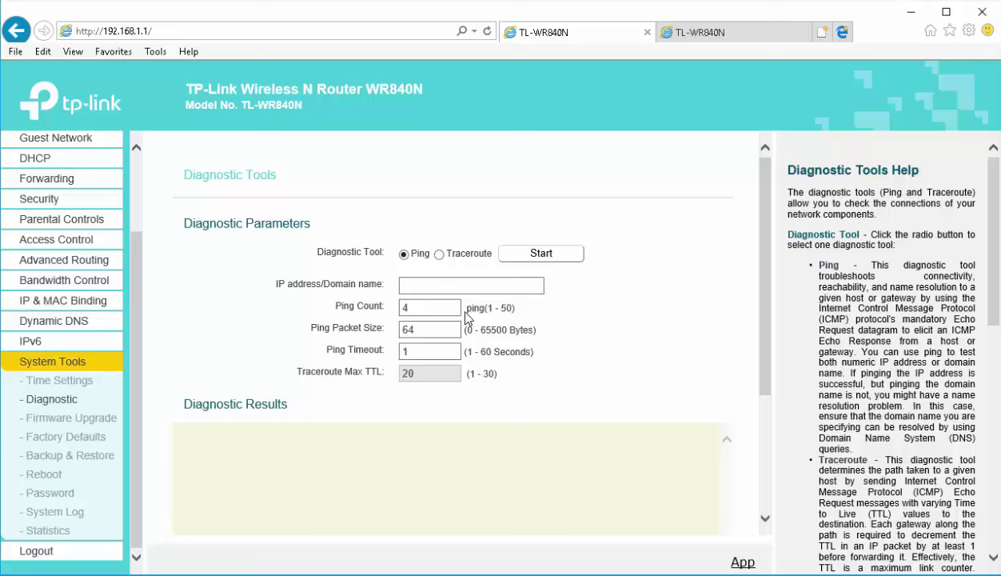
{"action": "left_click", "coordinate": [412, 285]}
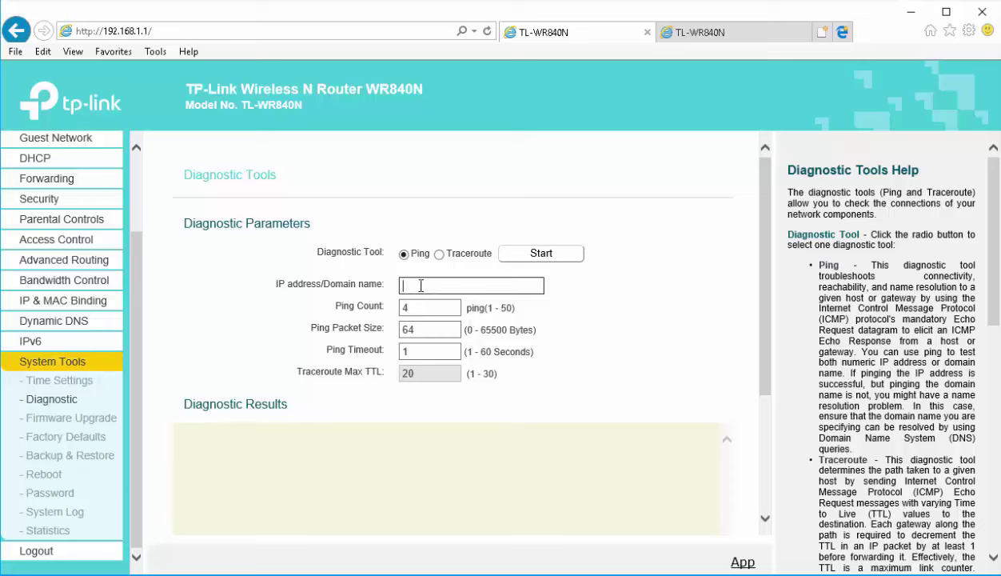
{"action": "type", "text": "google.com"}
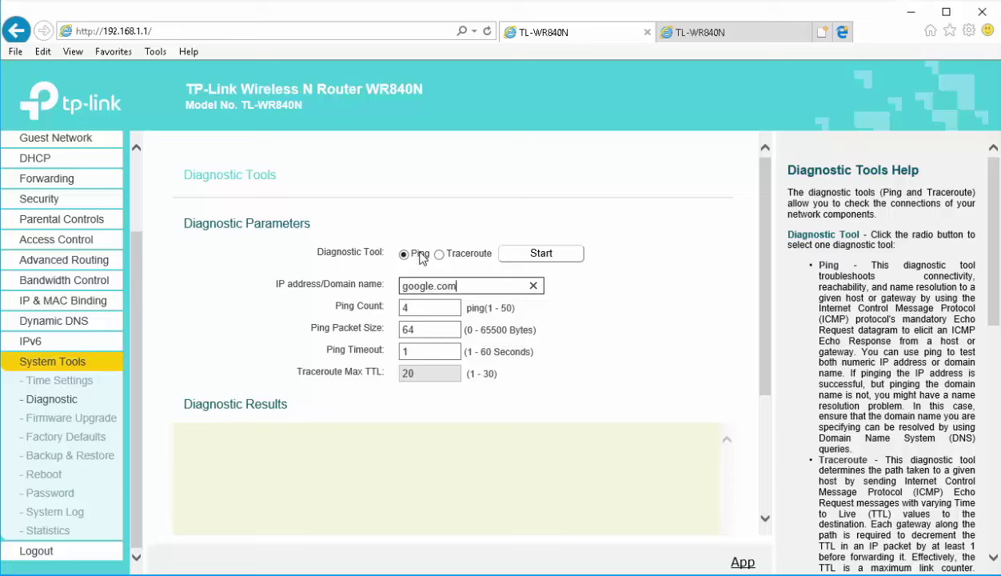
{"action": "left_click", "coordinate": [532, 256]}
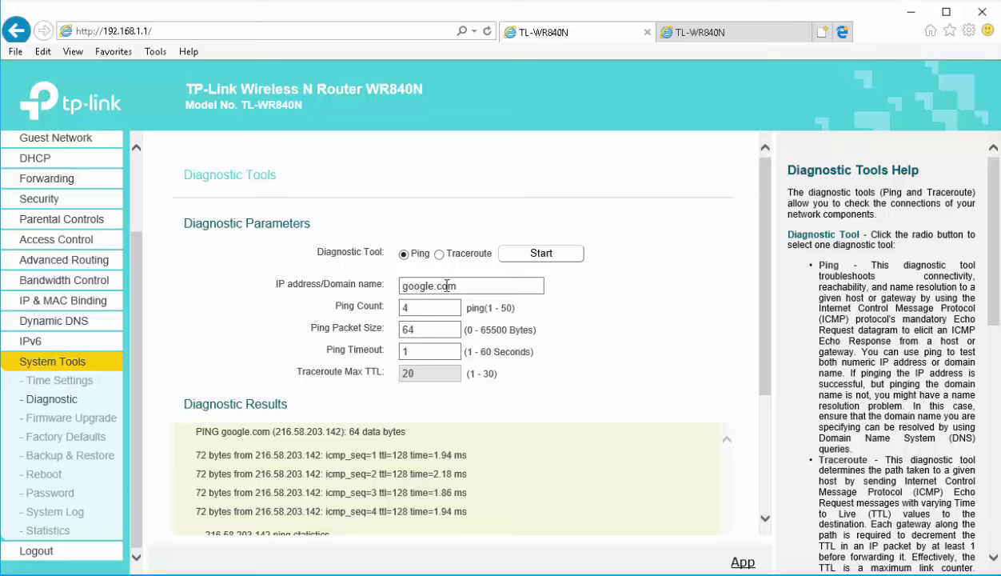
{"action": "scroll", "coordinate": [448, 448], "scroll_direction": "down", "scroll_amount": 3}
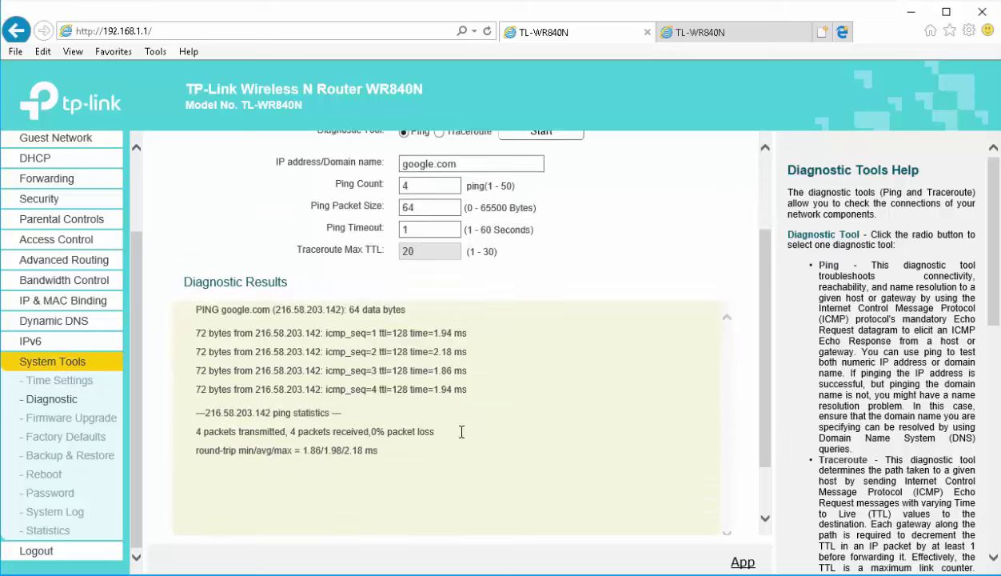
Open the Firmware Upgrade page and highlight the TL-WR840N model number
{"action": "left_click", "coordinate": [48, 420]}
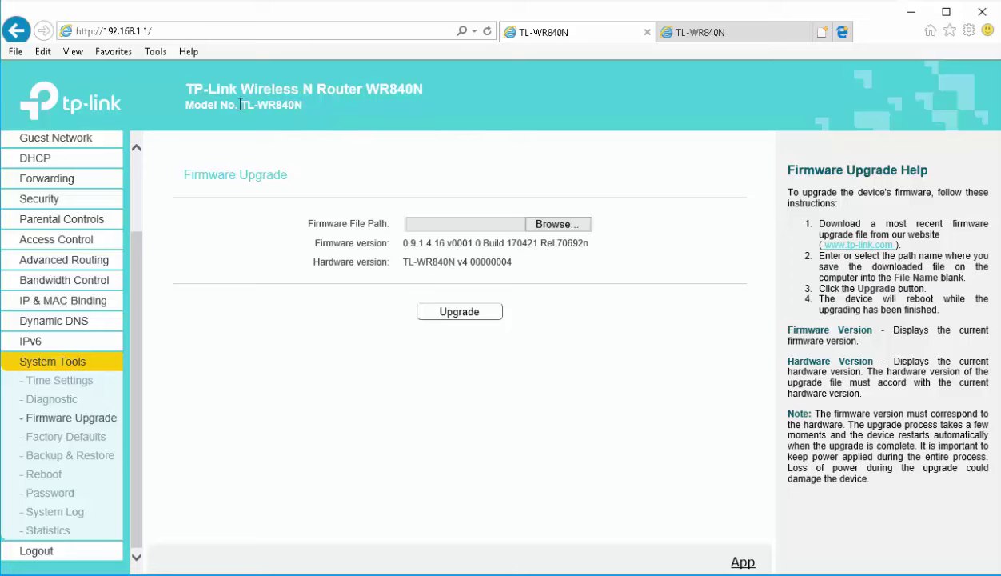
{"action": "left_click_drag", "start_coordinate": [242, 105], "coordinate": [273, 105]}
{"action": "key", "text": "ctrl+c"}
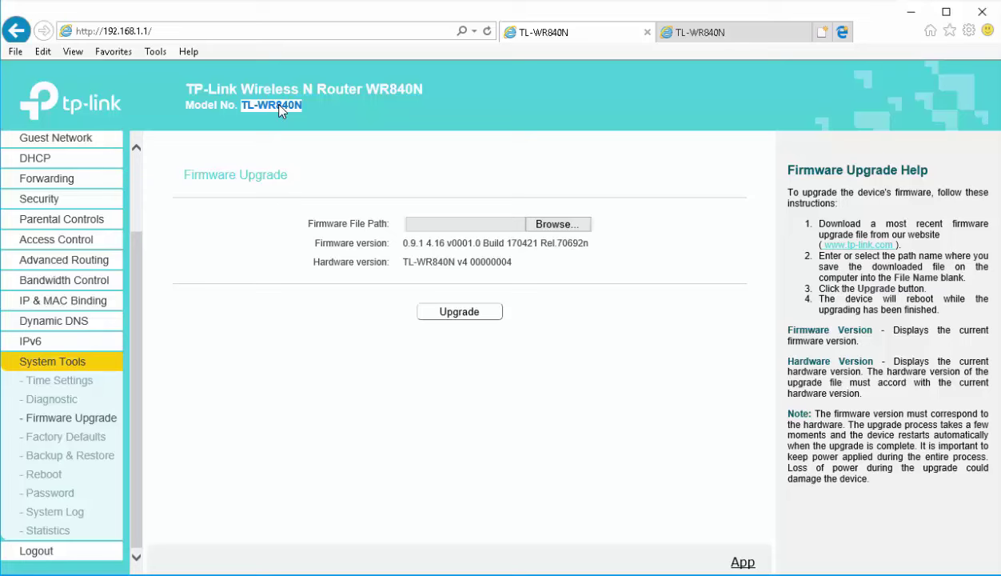
In the second router tab, replace the address with 'google' to load Google
{"action": "left_click", "coordinate": [701, 32]}
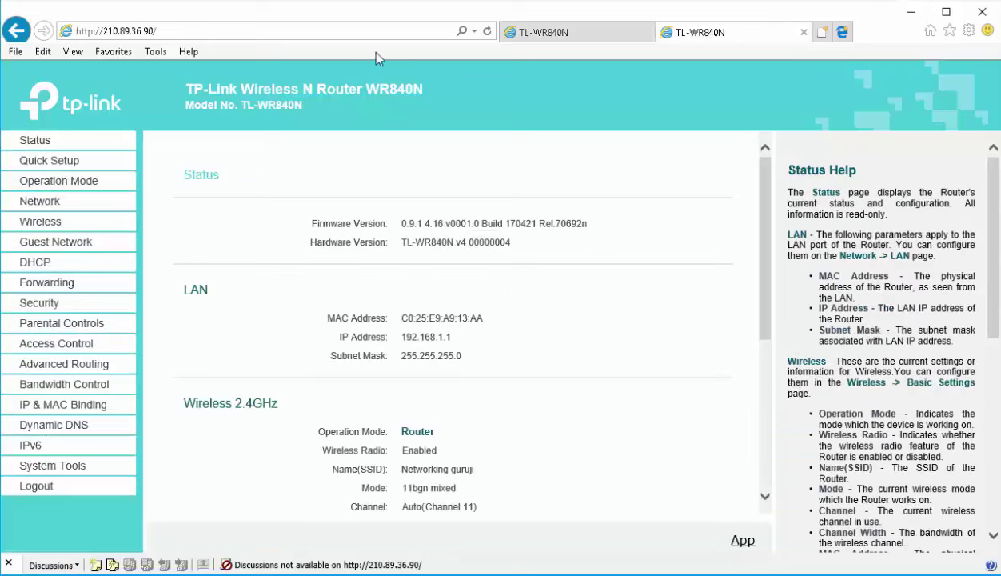
{"action": "left_click", "coordinate": [311, 36]}
{"action": "left_click", "coordinate": [341, 33]}
{"action": "triple_click", "coordinate": [360, 37]}
{"action": "type", "text": "google.com/"}
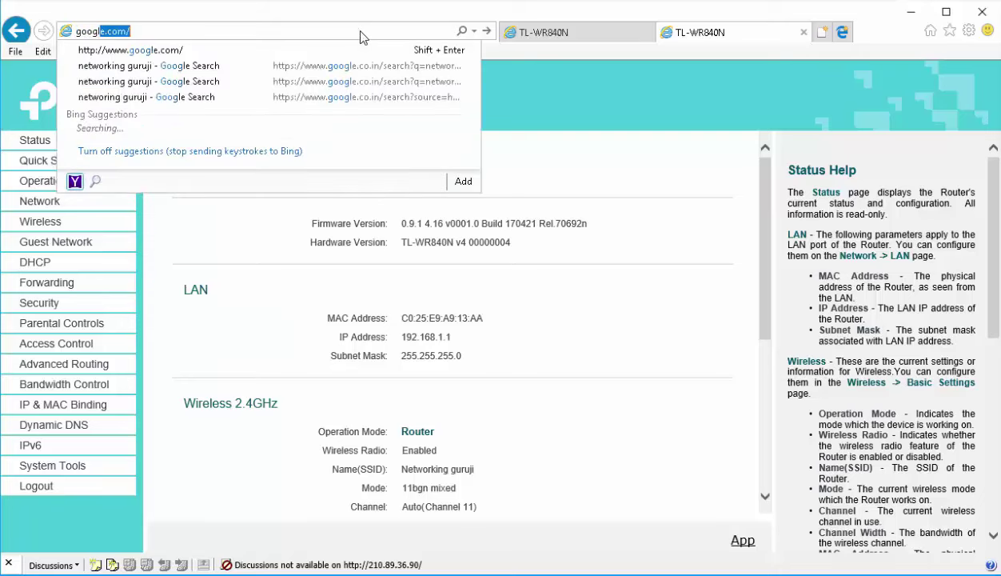
{"action": "key", "text": "Return"}
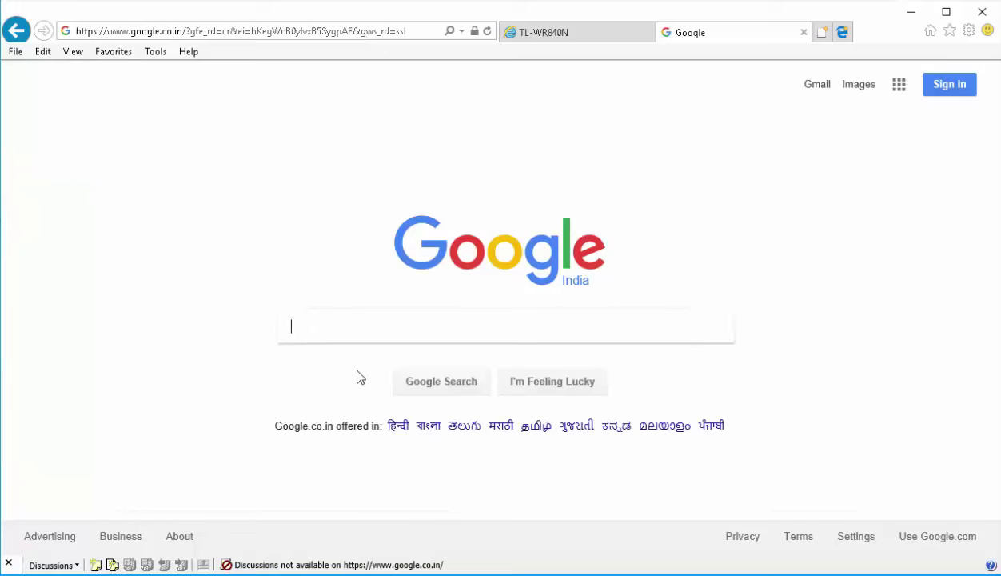
Search Google for 'tplink' and open the TP-Link India result
{"action": "type", "text": "tplink"}
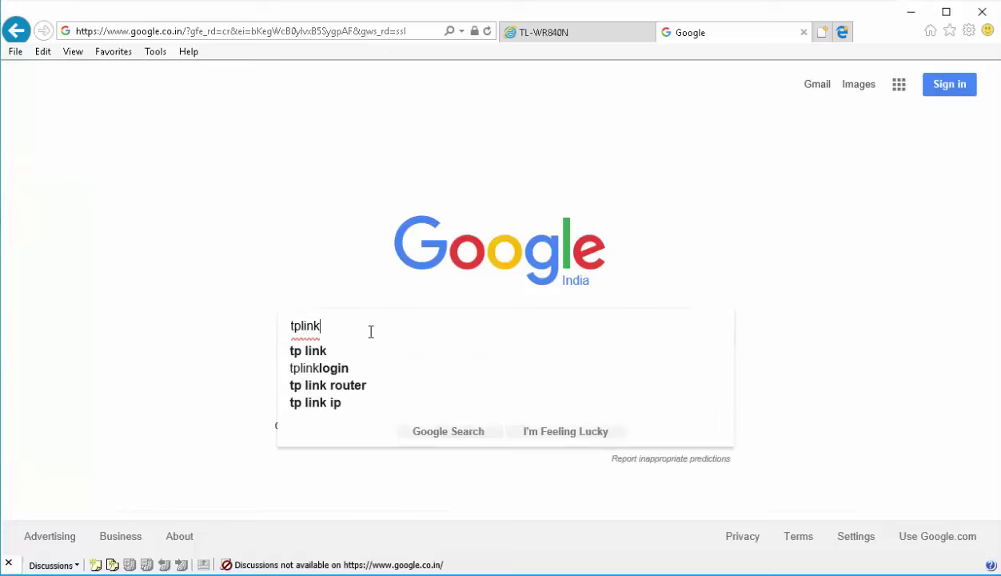
{"action": "key", "text": "Return"}
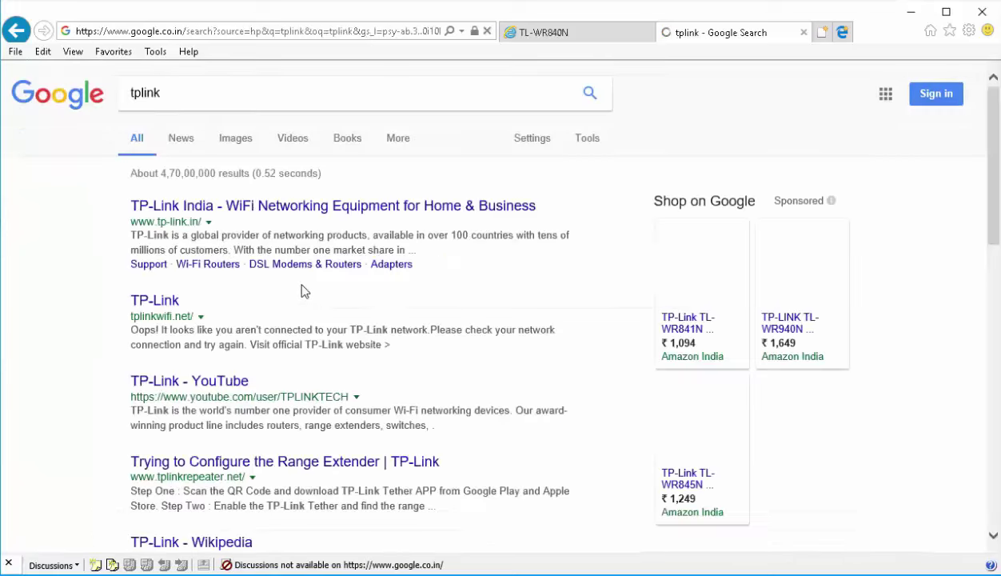
{"action": "left_click", "coordinate": [166, 302]}
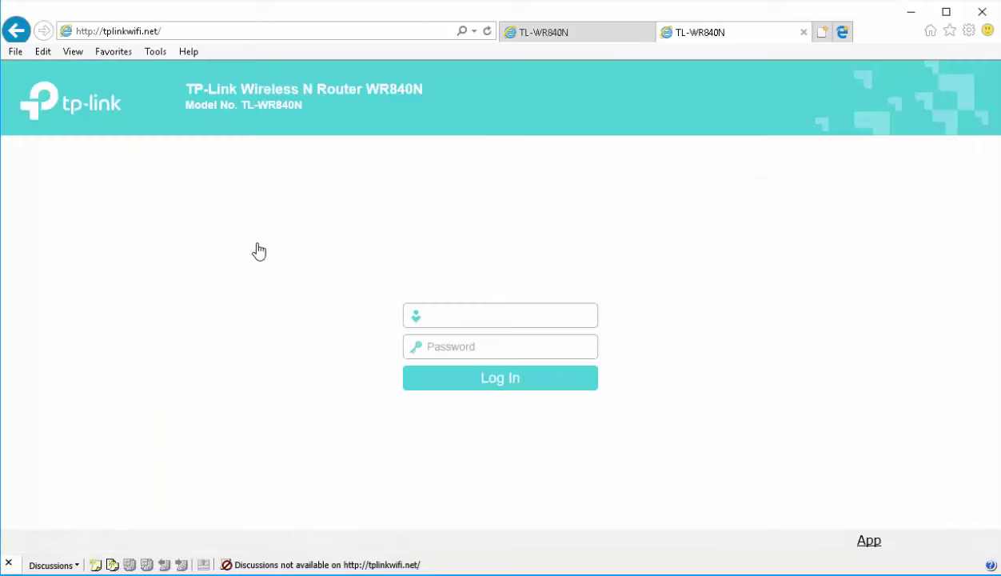
{"action": "key", "text": "BackSpace"}
{"action": "left_click", "coordinate": [200, 210]}
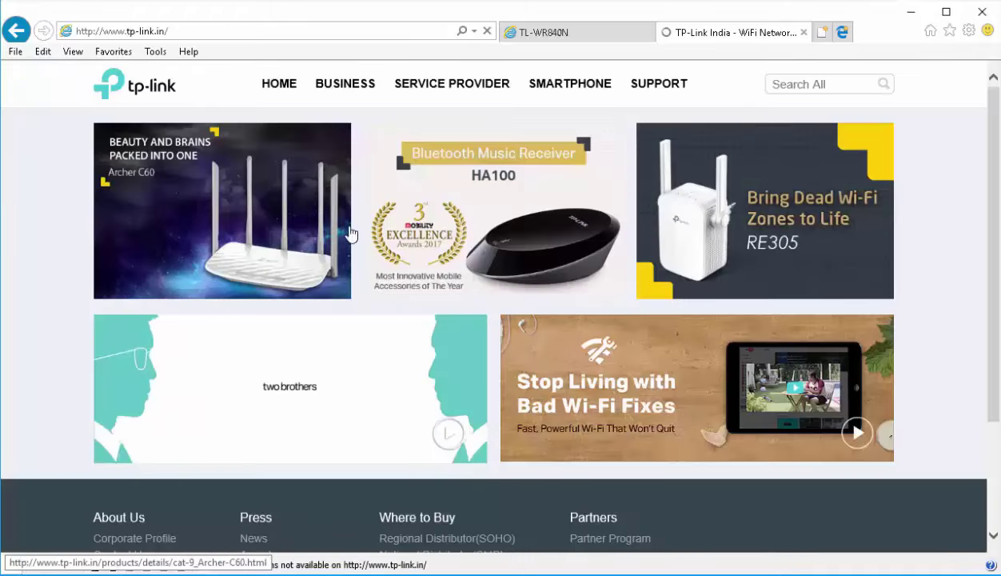
Go to Support > Download Center on tp-link.in and open the TL-WR840N download page
{"action": "left_click", "coordinate": [670, 94]}
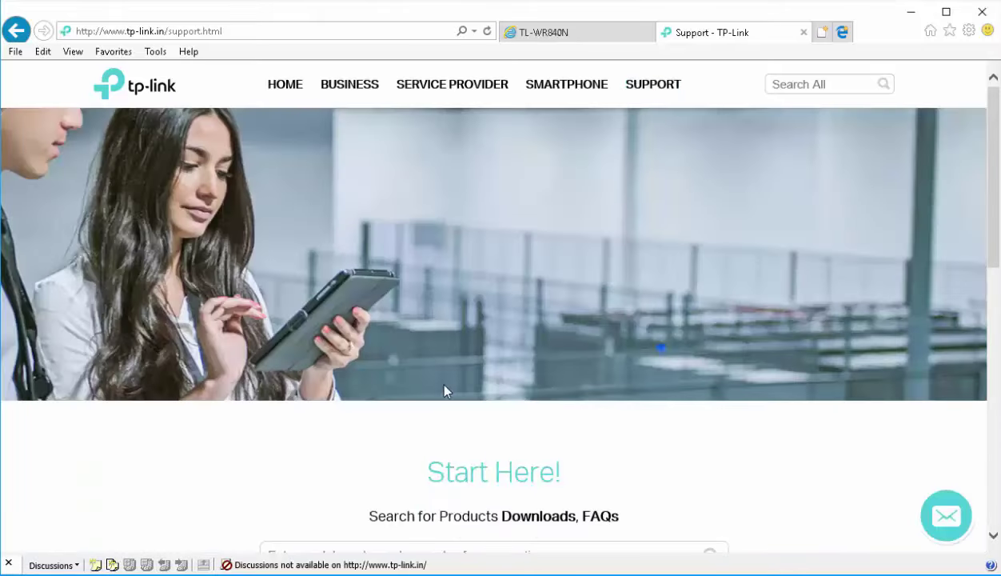
{"action": "scroll", "coordinate": [442, 379], "scroll_direction": "down", "scroll_amount": 4}
{"action": "scroll", "coordinate": [433, 363], "scroll_direction": "down", "scroll_amount": 3}
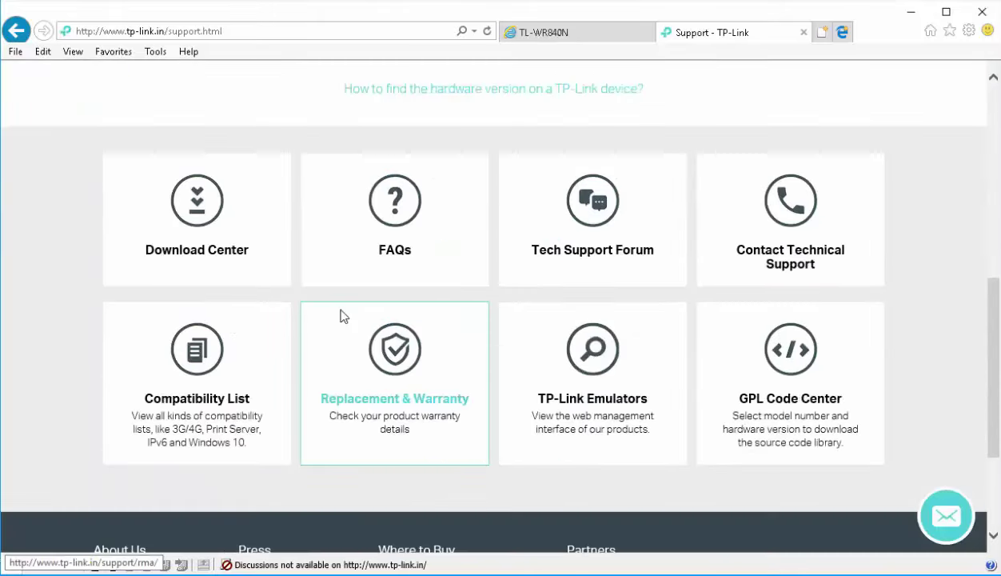
{"action": "left_click", "coordinate": [199, 214]}
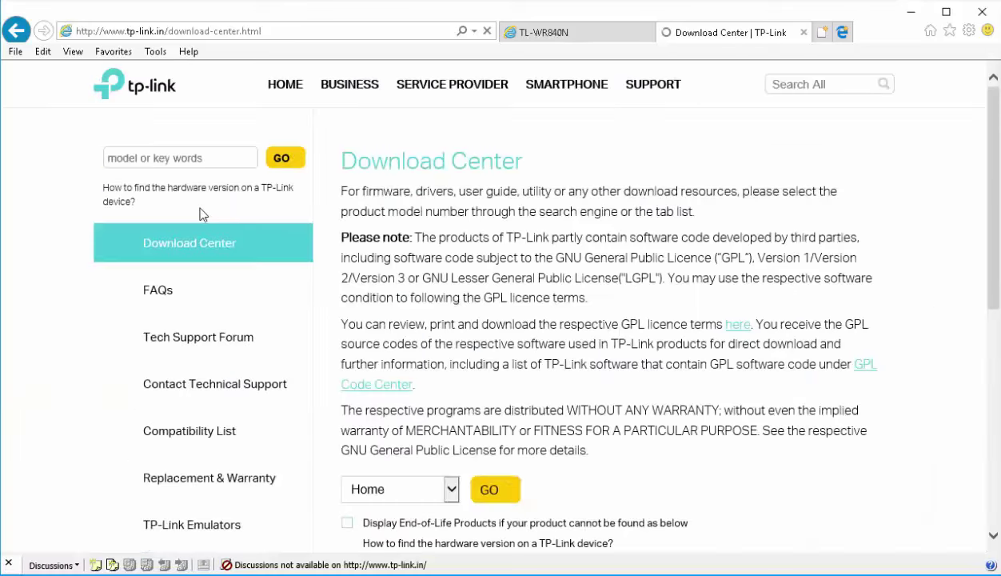
{"action": "scroll", "coordinate": [635, 395], "scroll_direction": "down", "scroll_amount": 5}
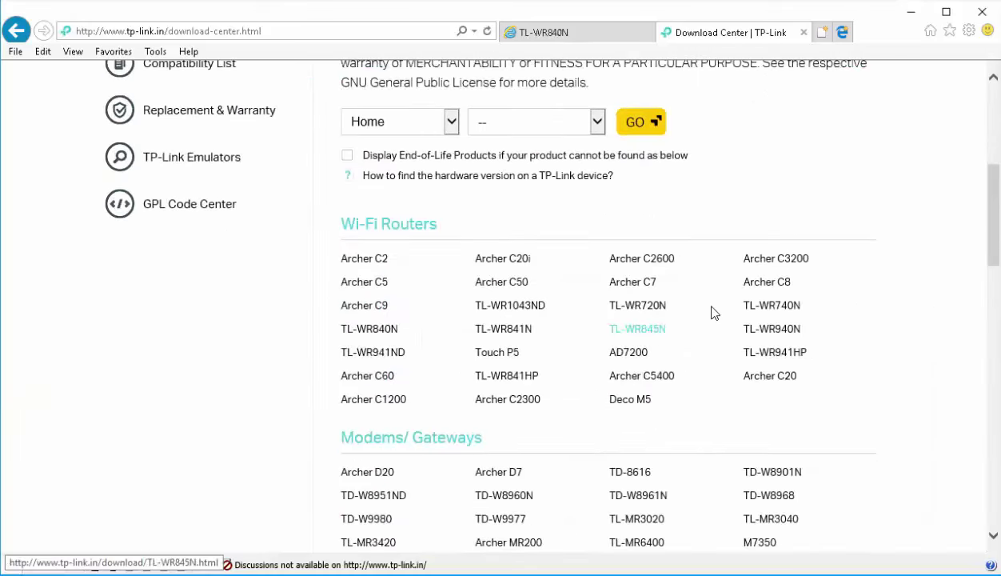
{"action": "key", "text": "ctrl+f"}
{"action": "key", "text": "ctrl+v"}
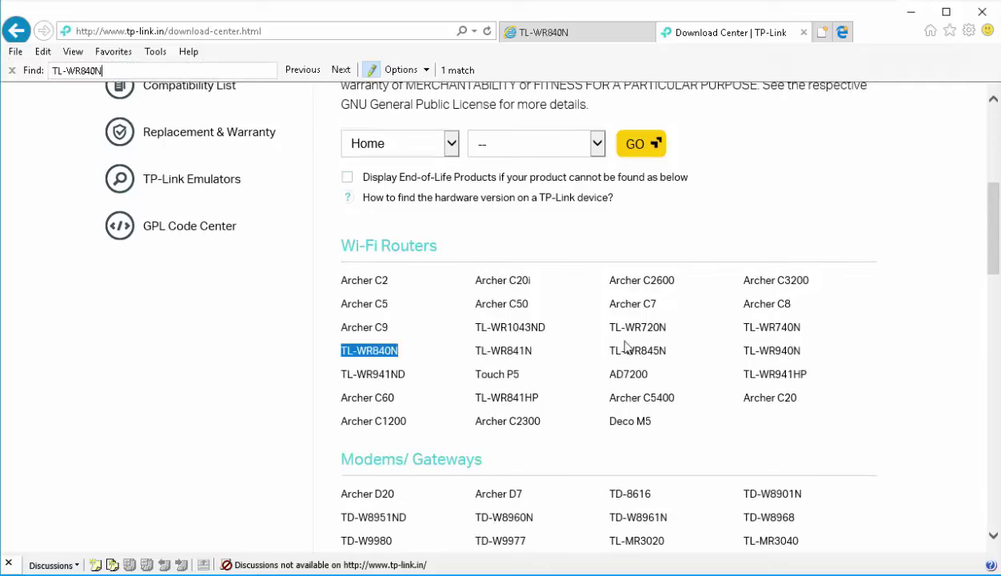
{"action": "left_click", "coordinate": [364, 351]}
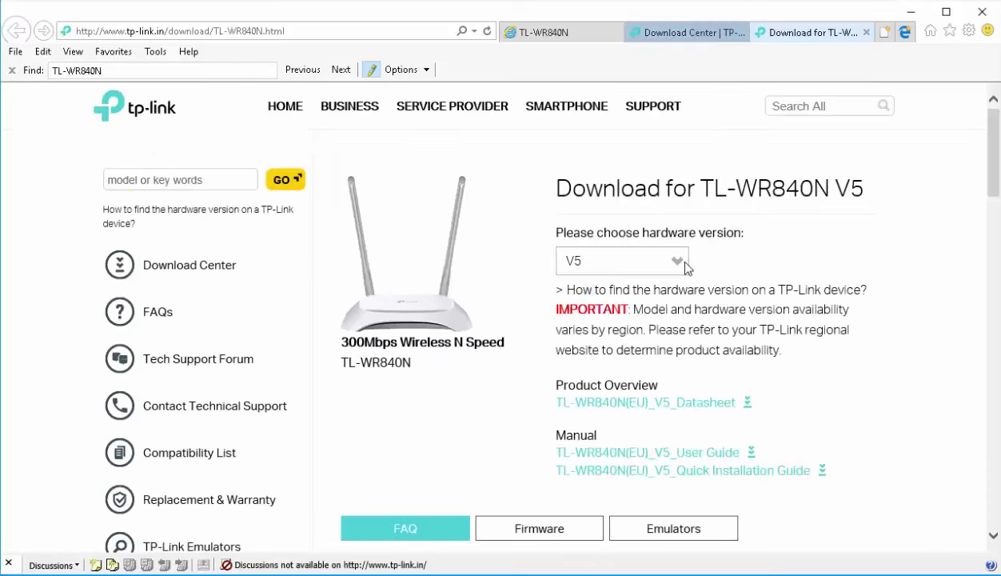
Confirm v4 on the router's firmware page, then select hardware version V4 and show its firmware
{"action": "left_click", "coordinate": [554, 36]}
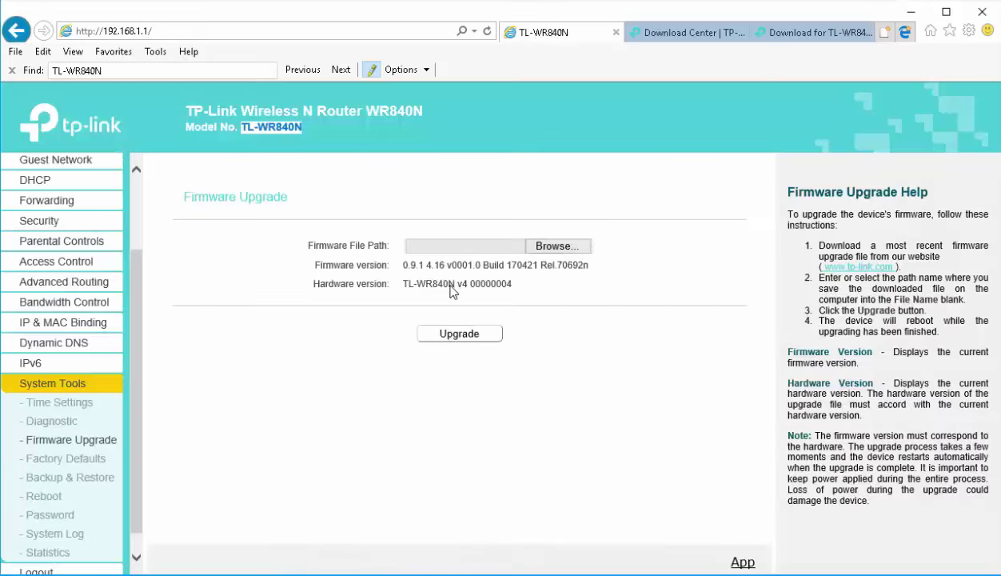
{"action": "left_click_drag", "start_coordinate": [458, 285], "coordinate": [470, 286]}
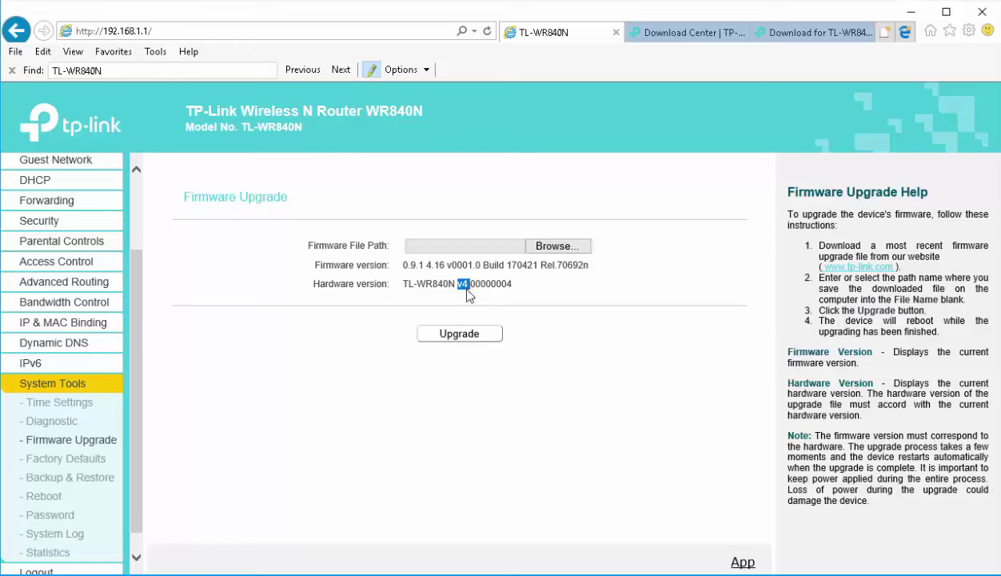
{"action": "left_click", "coordinate": [788, 34]}
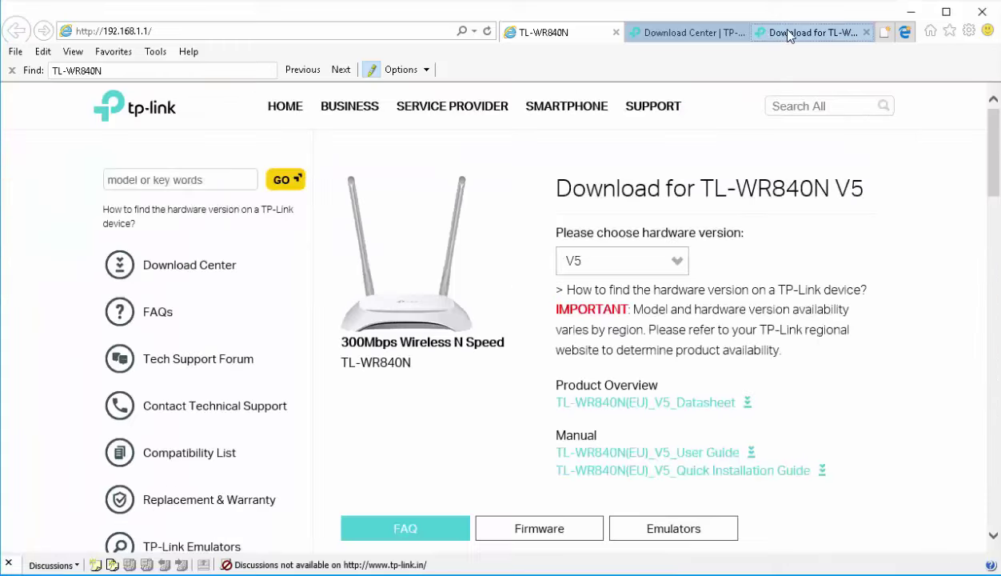
{"action": "left_click", "coordinate": [669, 256]}
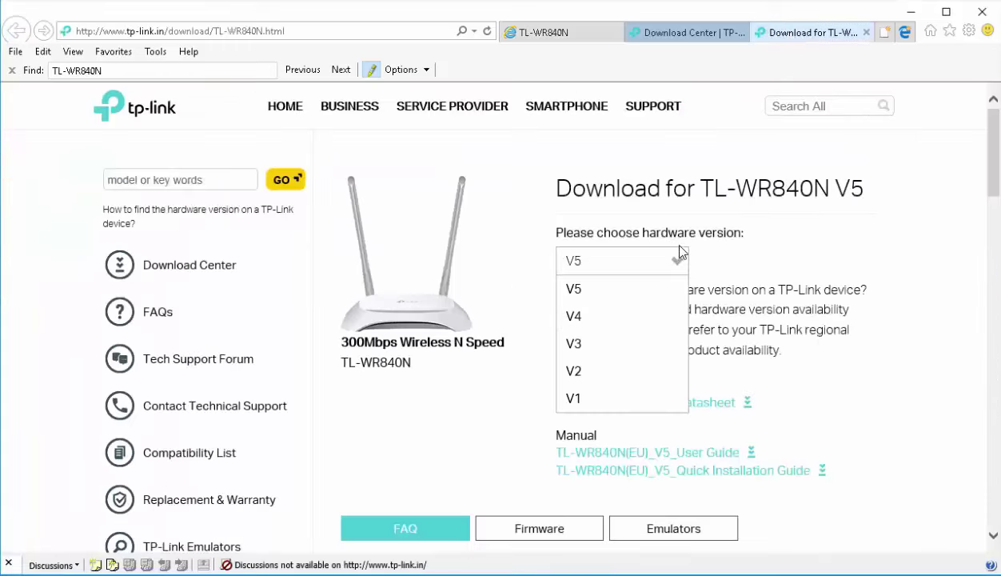
{"action": "left_click", "coordinate": [598, 322]}
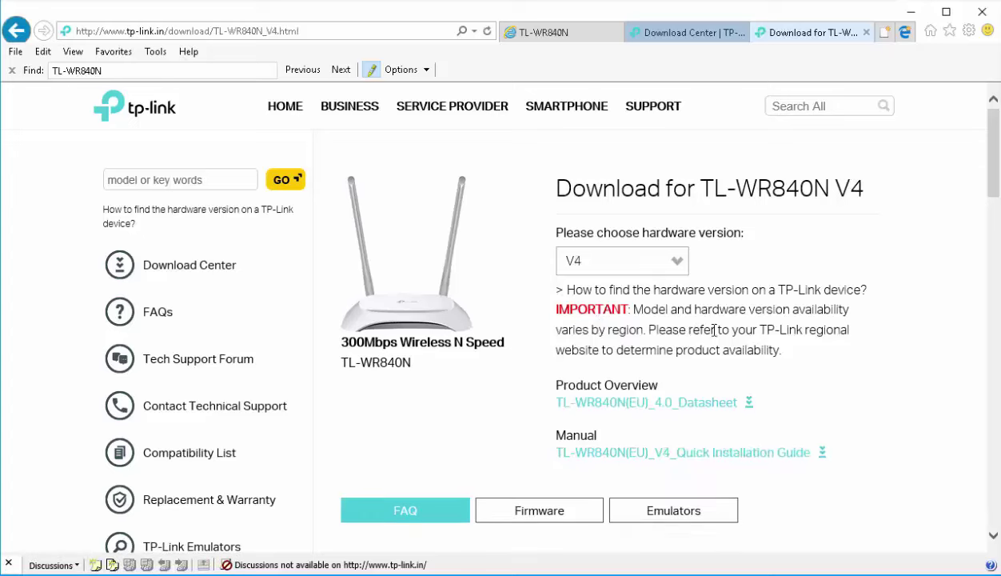
{"action": "scroll", "coordinate": [889, 394], "scroll_direction": "down", "scroll_amount": 2}
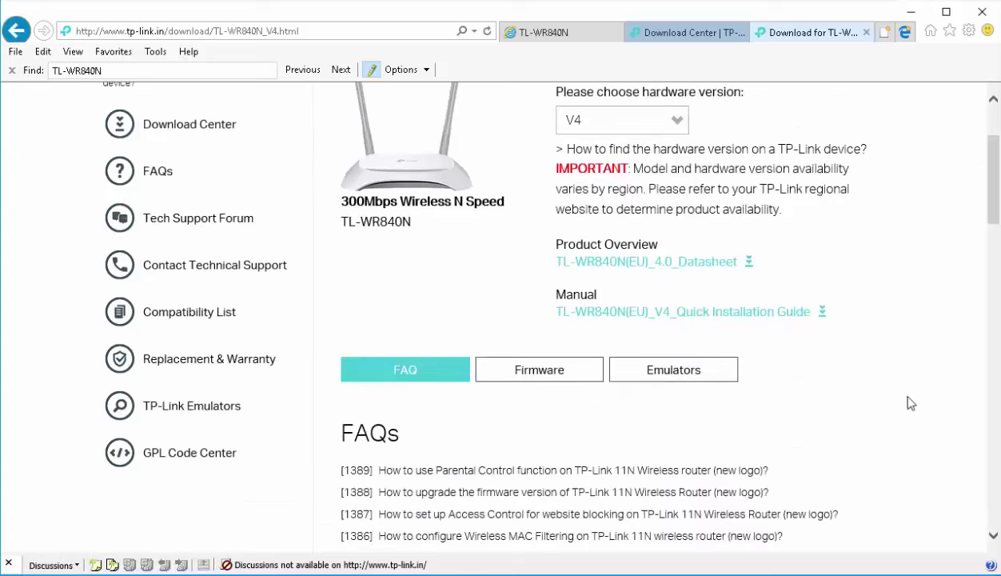
{"action": "left_click", "coordinate": [559, 379]}
Review the TL-WR840N(EU)_V4_170421 firmware listing, then return to the router's Firmware Upgrade page
{"action": "scroll", "coordinate": [809, 386], "scroll_direction": "down", "scroll_amount": 1}
{"action": "scroll", "coordinate": [810, 385], "scroll_direction": "down", "scroll_amount": 10}
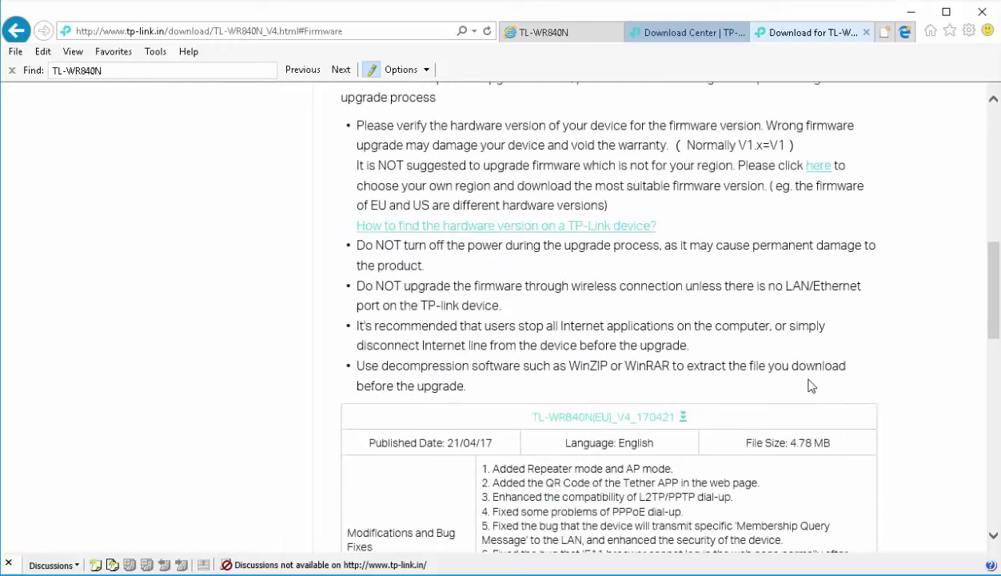
{"action": "scroll", "coordinate": [810, 379], "scroll_direction": "down", "scroll_amount": 1}
{"action": "scroll", "coordinate": [809, 380], "scroll_direction": "up", "scroll_amount": 1}
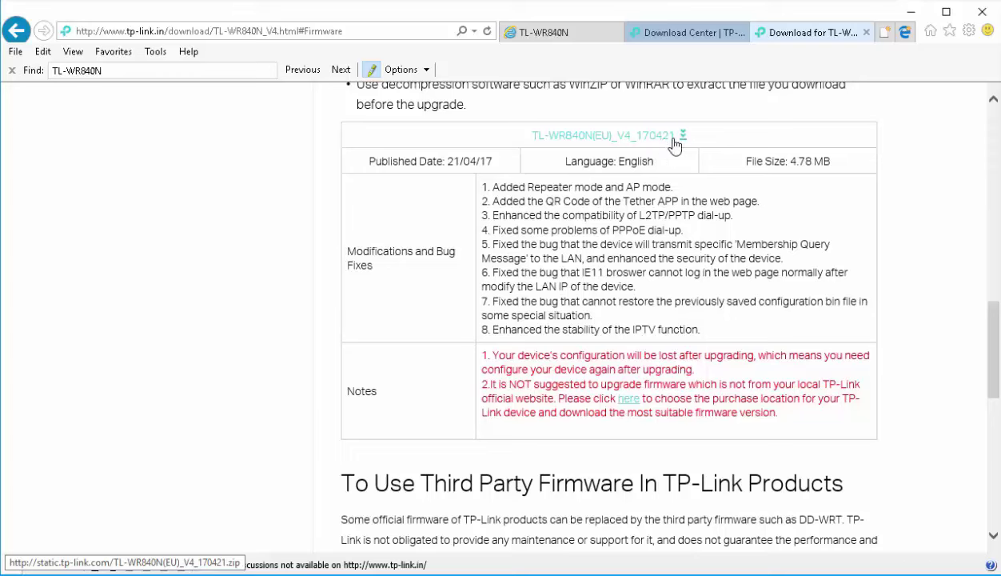
{"action": "left_click", "coordinate": [552, 36]}
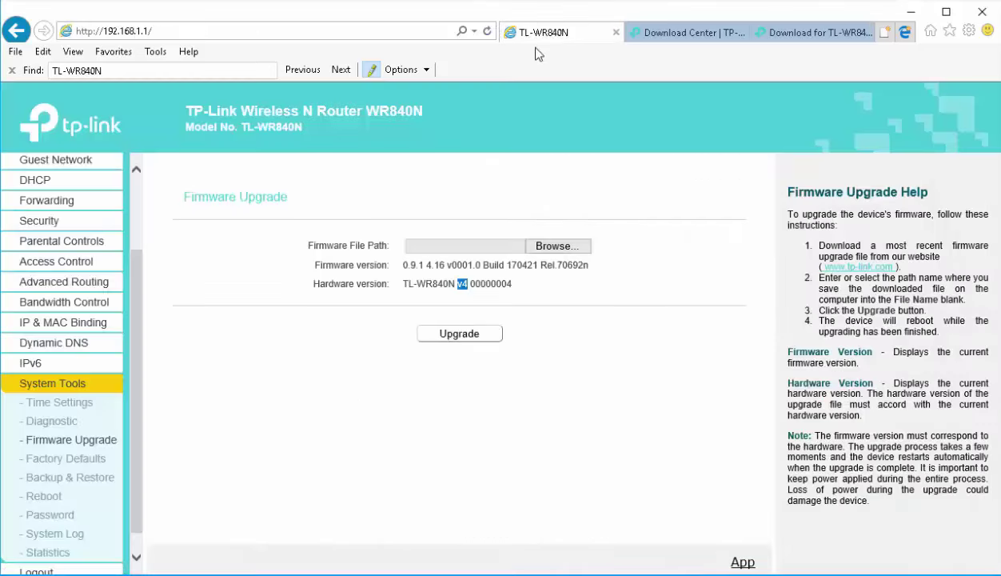